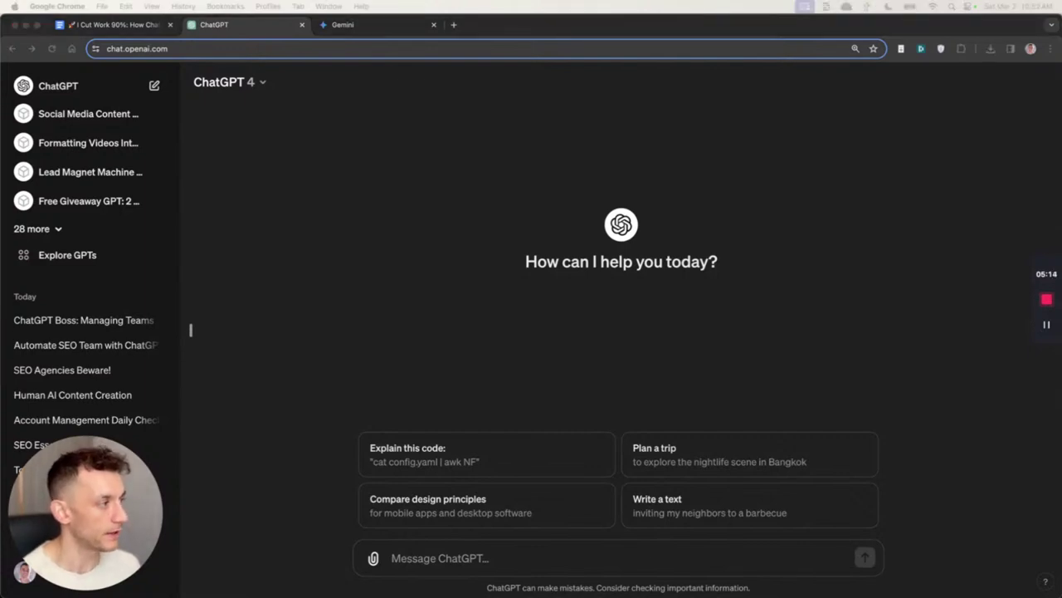
left_click(467, 404)
left_click(483, 556)
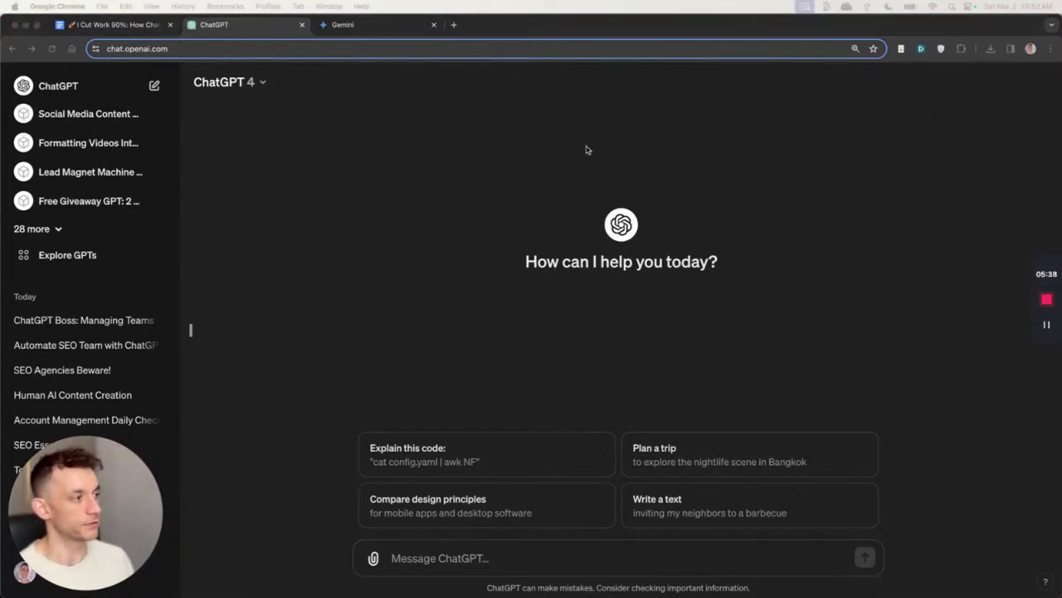
left_click(513, 270)
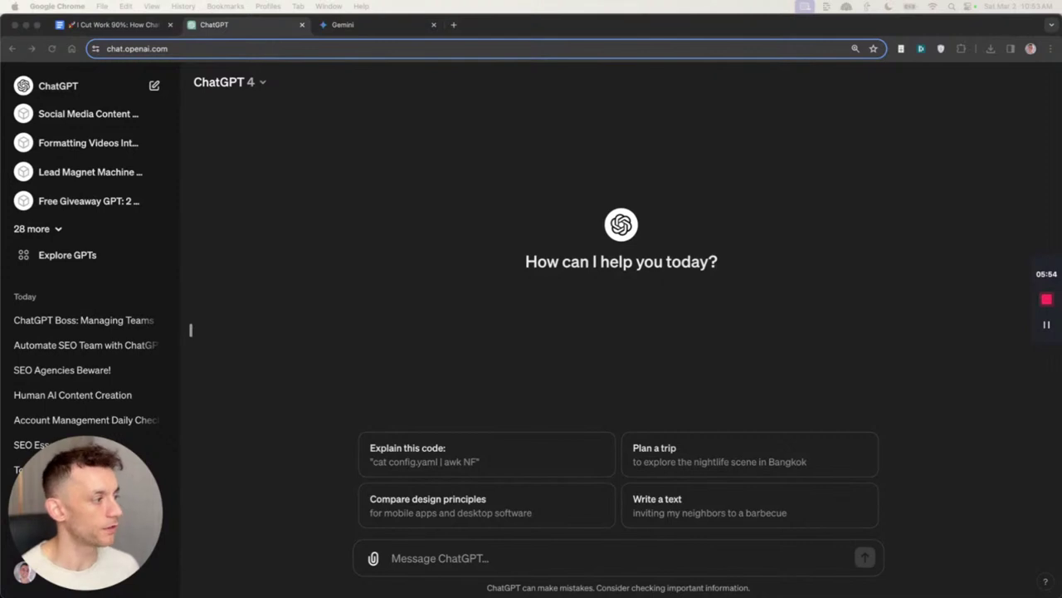
left_click(597, 328)
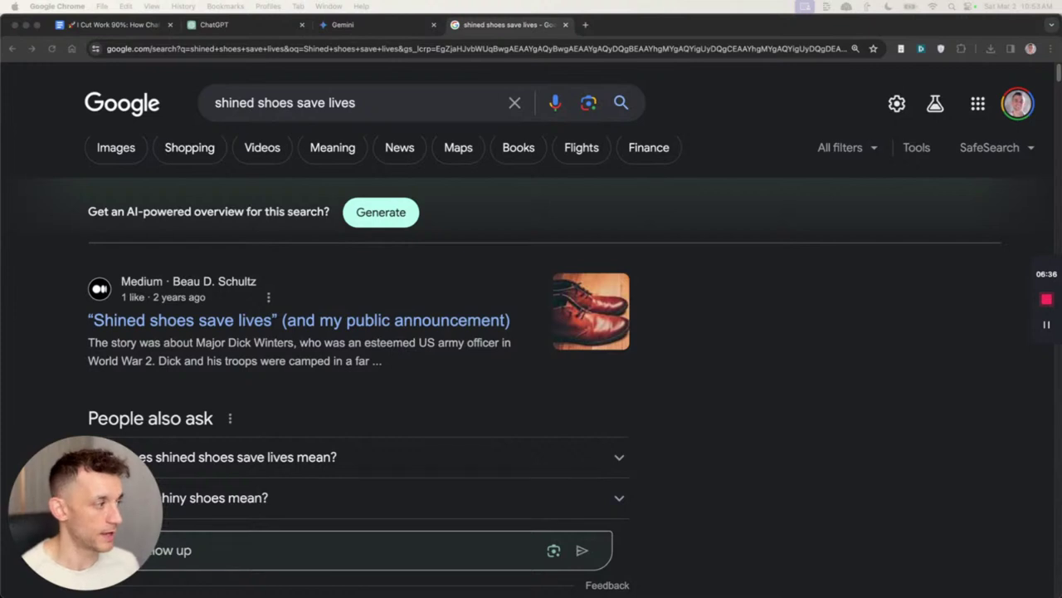
- Open Gmail in a new browser tab, look through the sent mail, and close that tab
left_click(348, 58)
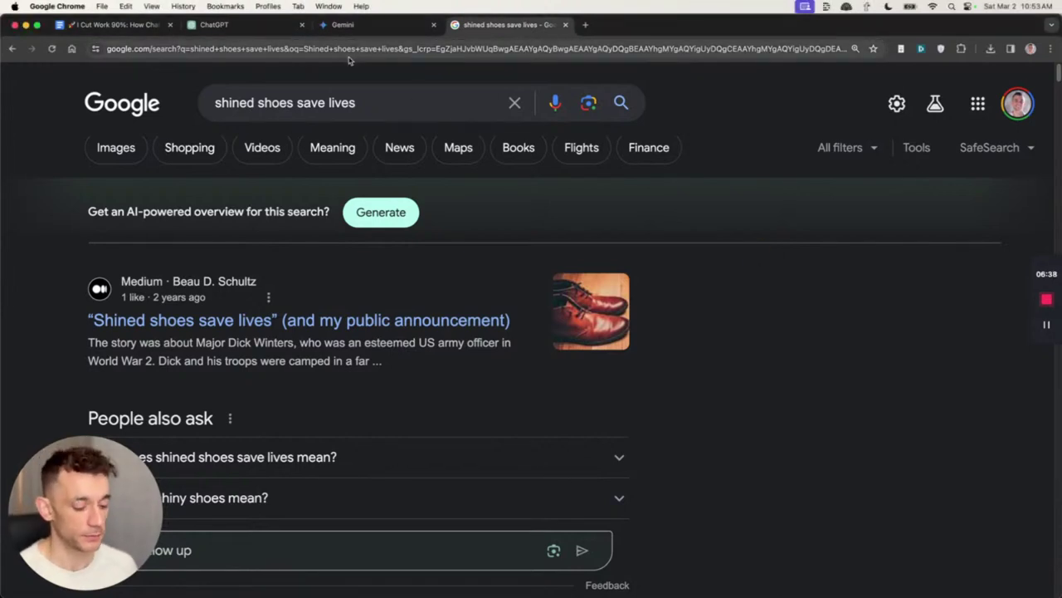
key("ctrl+t")
type("mail.google.com/mail/u/1/#inbox")
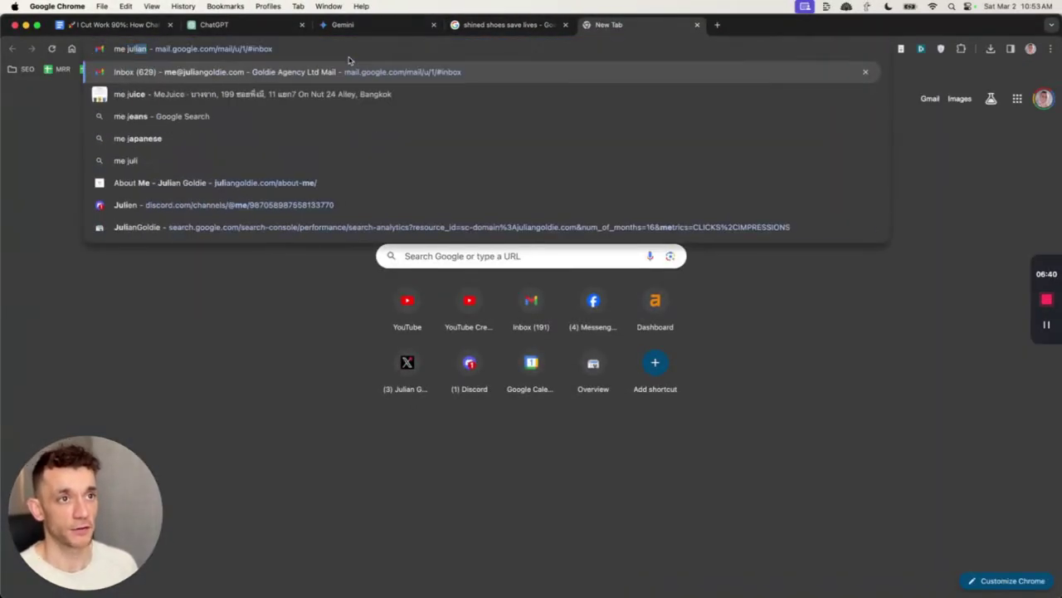
key("Return")
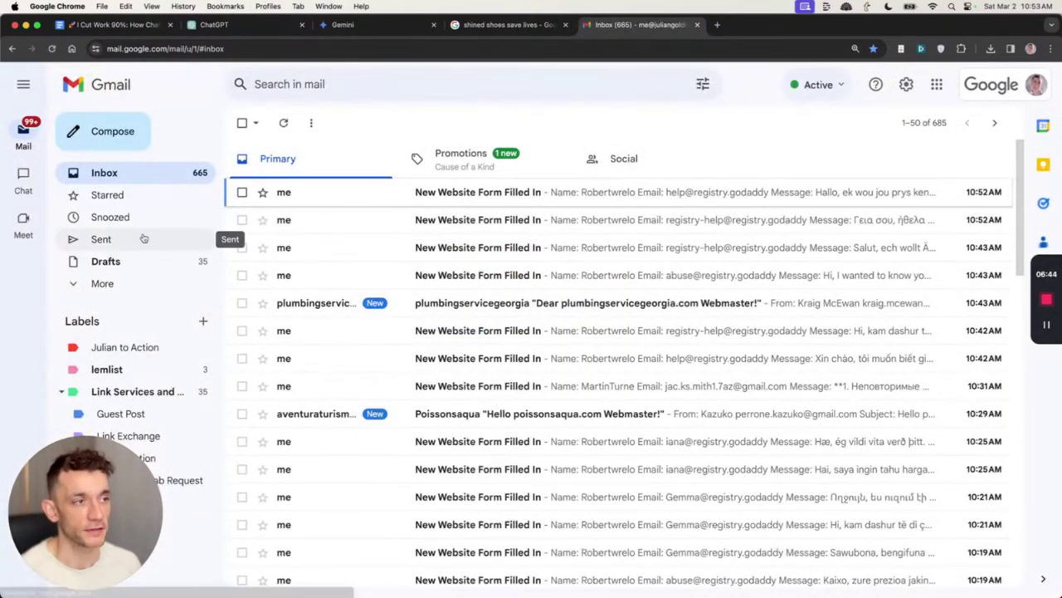
left_click(144, 239)
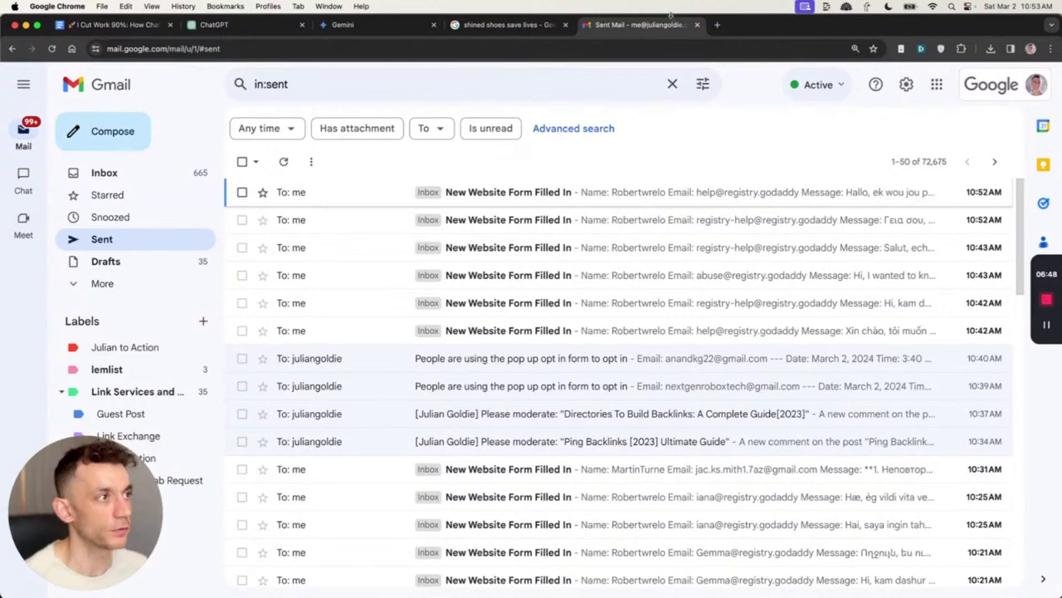
key("super+w")
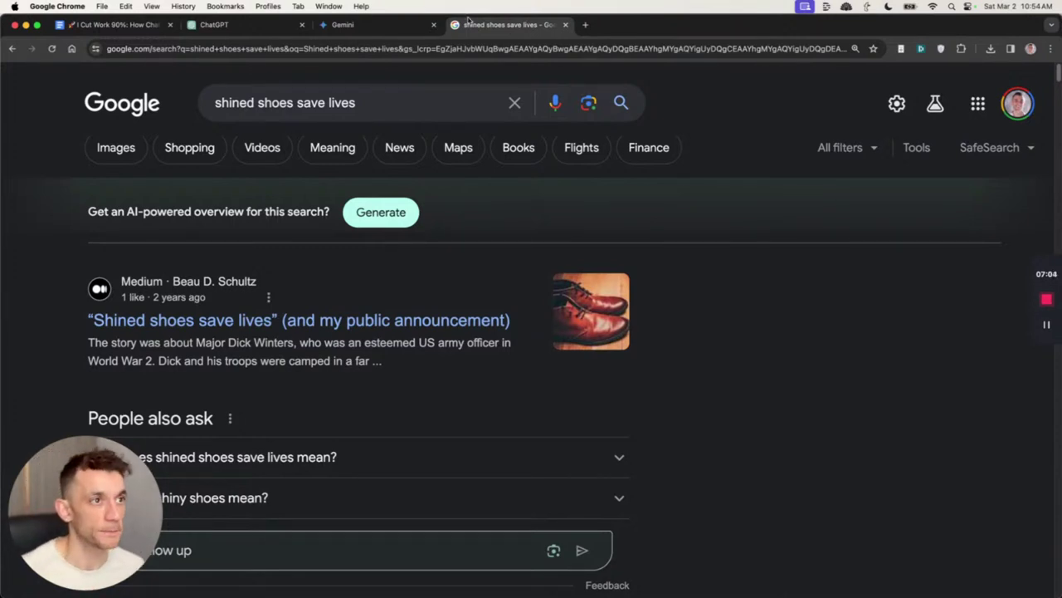
- Ask ChatGPT: "Give me some daily spot checks I can make to ensure standards are high for my account management team"
left_click(266, 24)
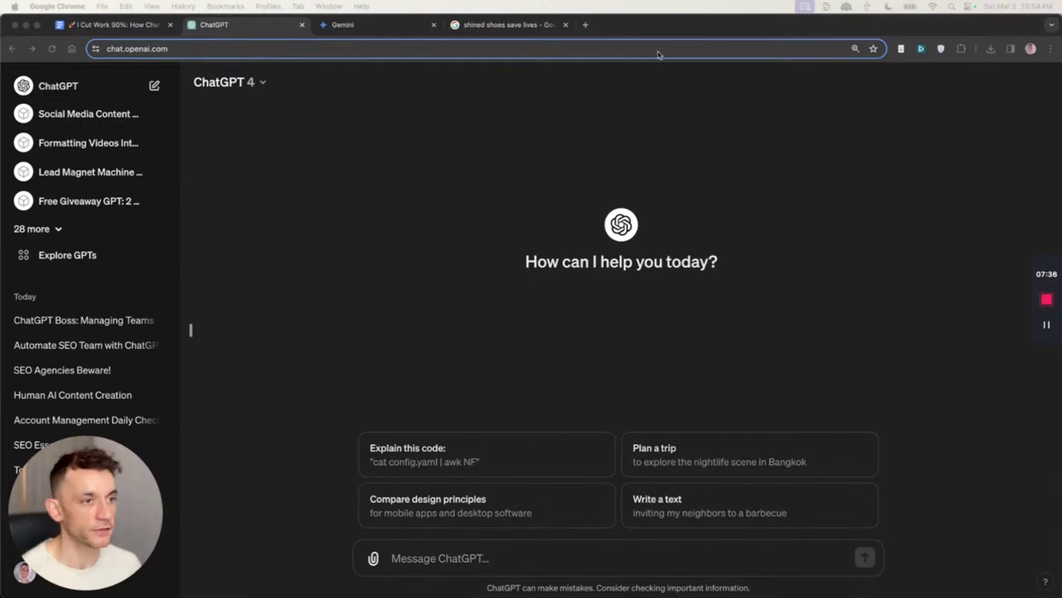
left_click(406, 203)
left_click(465, 558)
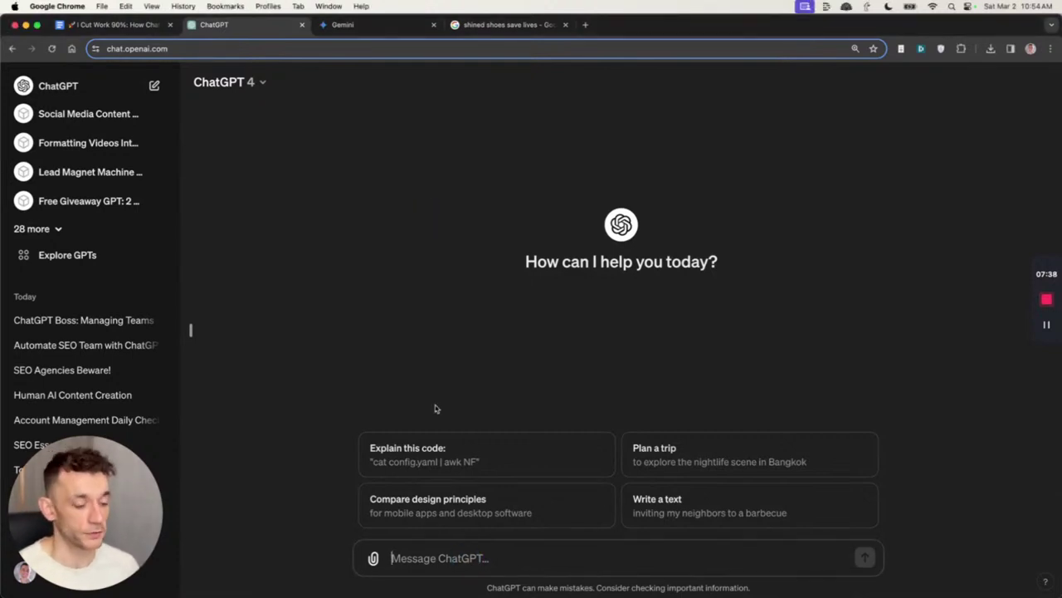
type("Give me some daily spot checks I can make to ensure standards are high for my account management team")
key("Return")
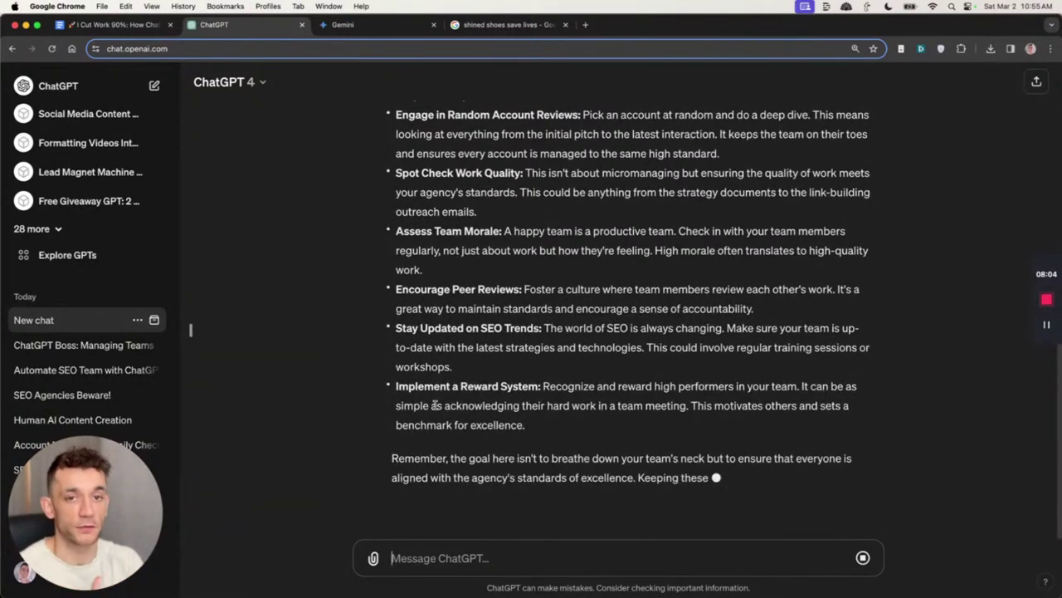
- Enlarge the ChatGPT page and reread the submitted spot-check prompt at the start of the conversation
left_click(394, 558)
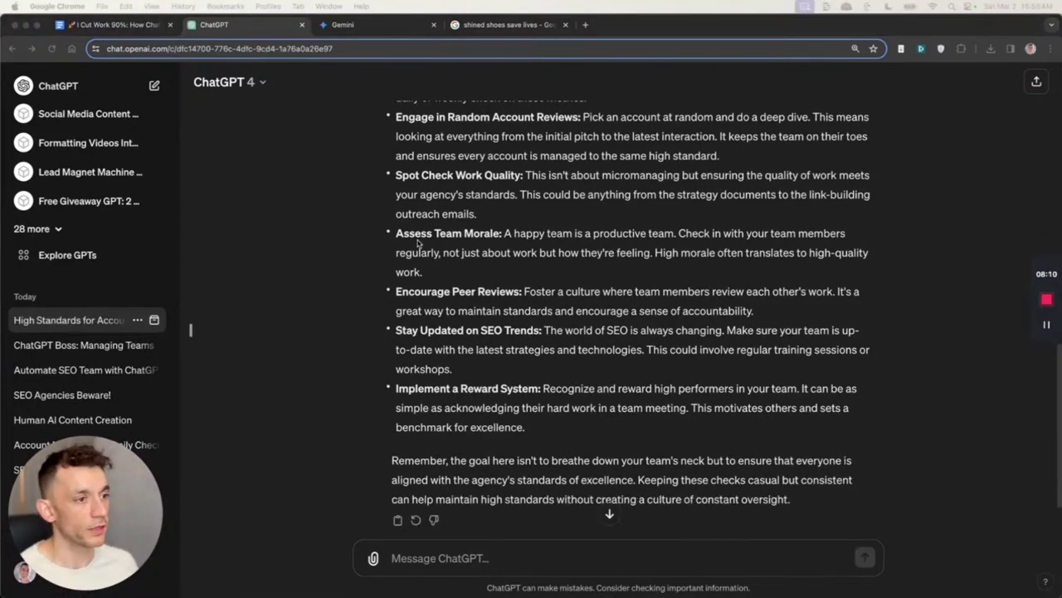
scroll(419, 242, "up", 5)
left_click(406, 137)
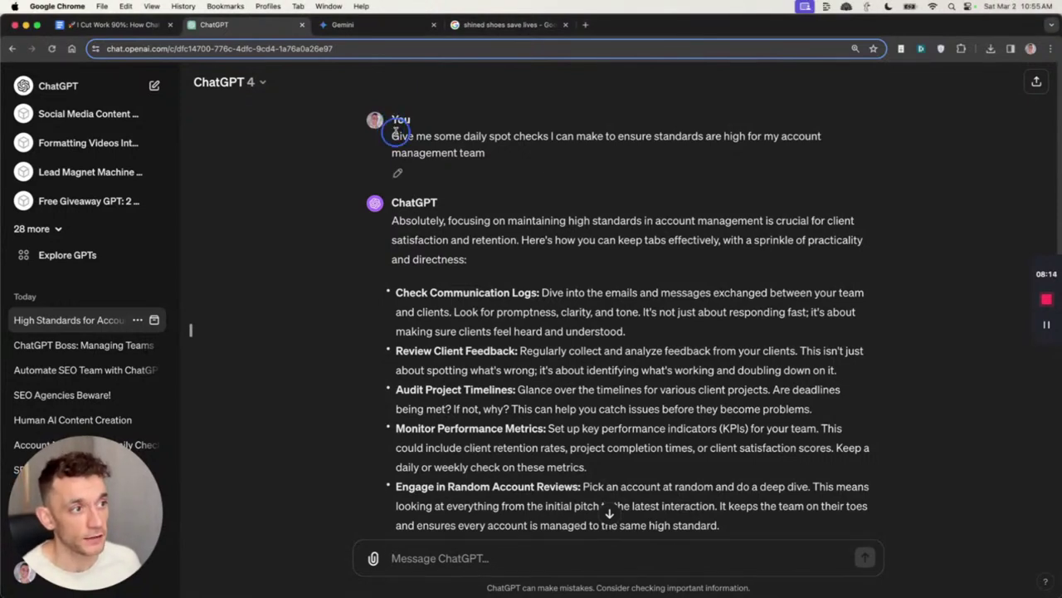
left_click_drag(393, 135, 679, 151)
left_click(679, 151)
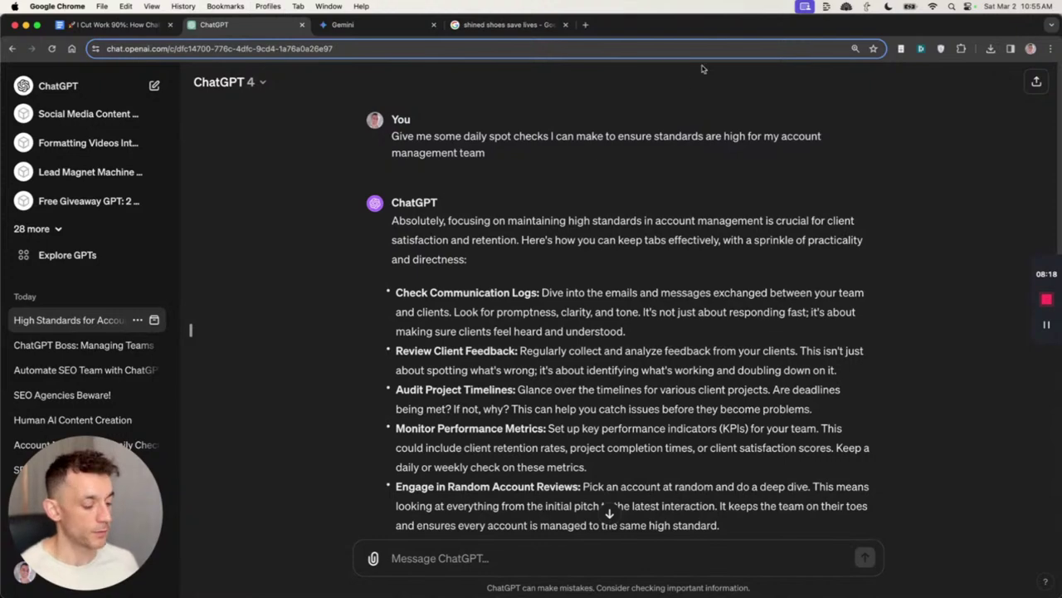
key("super+equal")
key("super+equal")
key("super+equal")
key("super+equal")
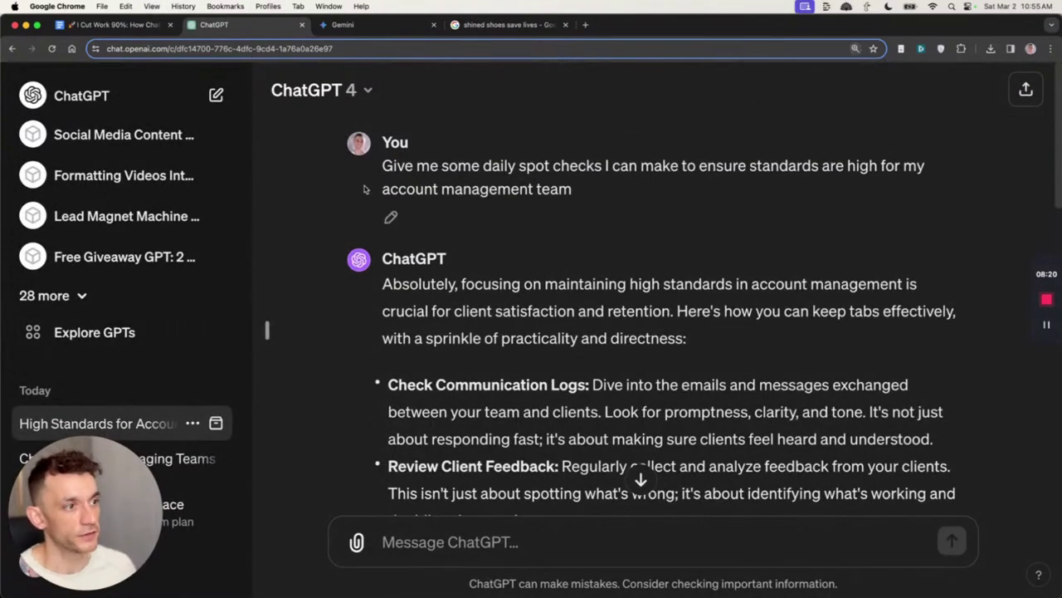
left_click_drag(610, 166, 368, 149)
left_click(586, 195)
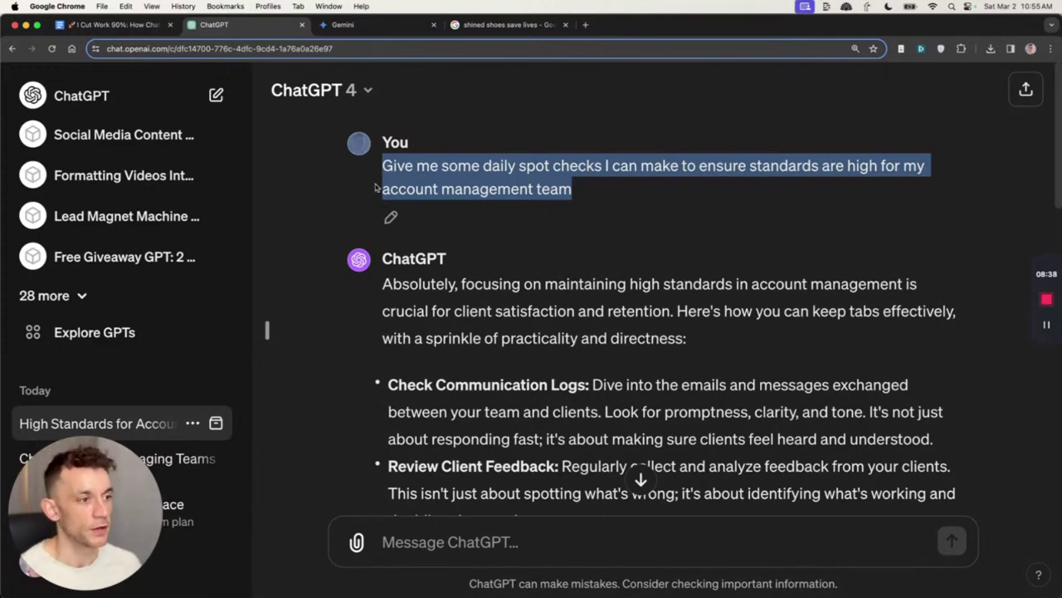
- Read through ChatGPT's suggested checks, from communication logs to random account reviews
scroll(375, 187, "down", 3)
triple_click(455, 309)
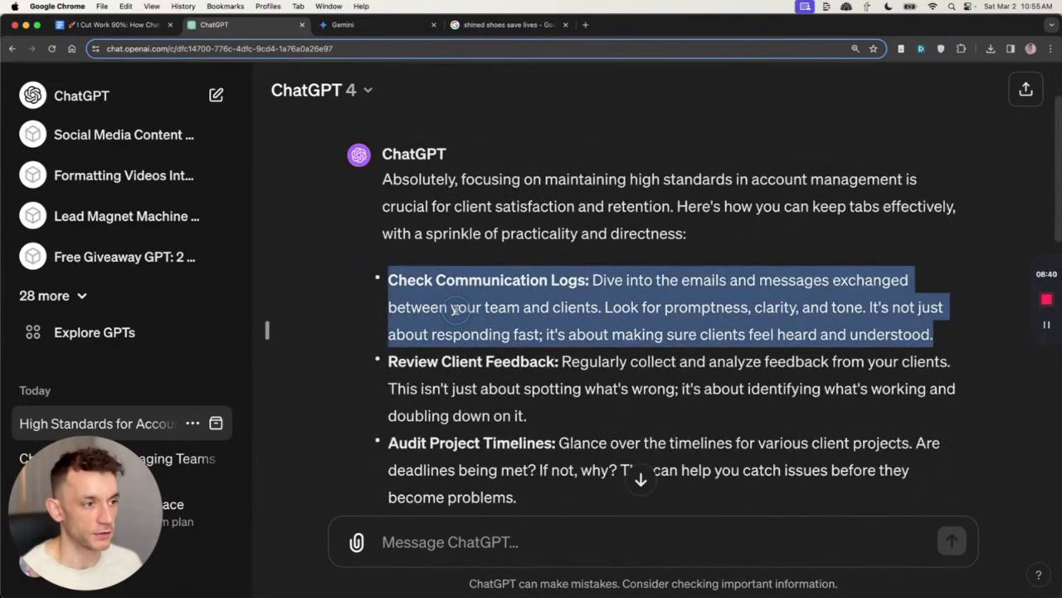
triple_click(544, 373)
scroll(531, 366, "down", 4)
double_click(500, 307)
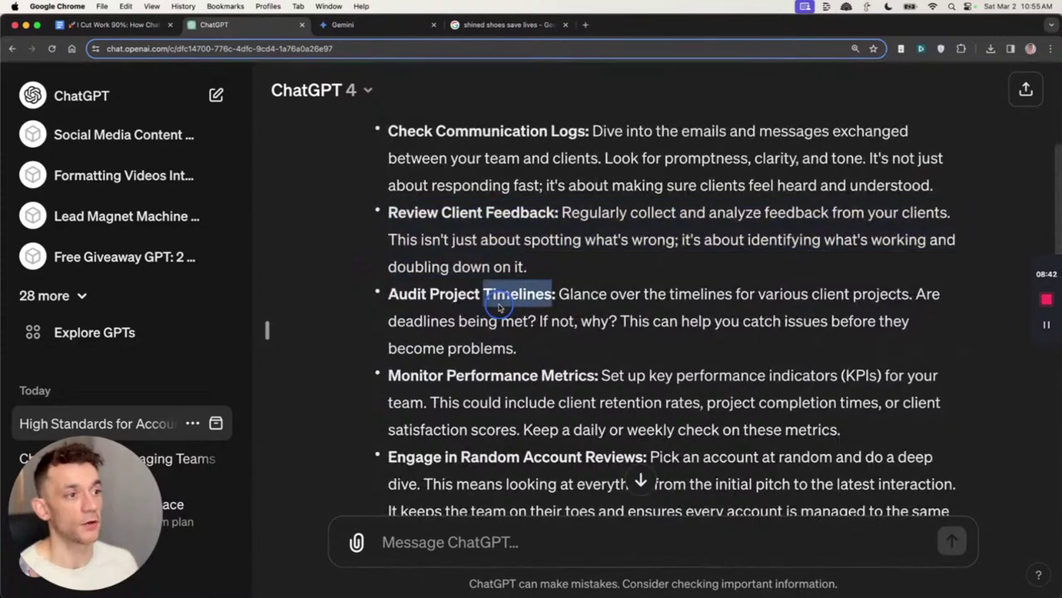
triple_click(499, 307)
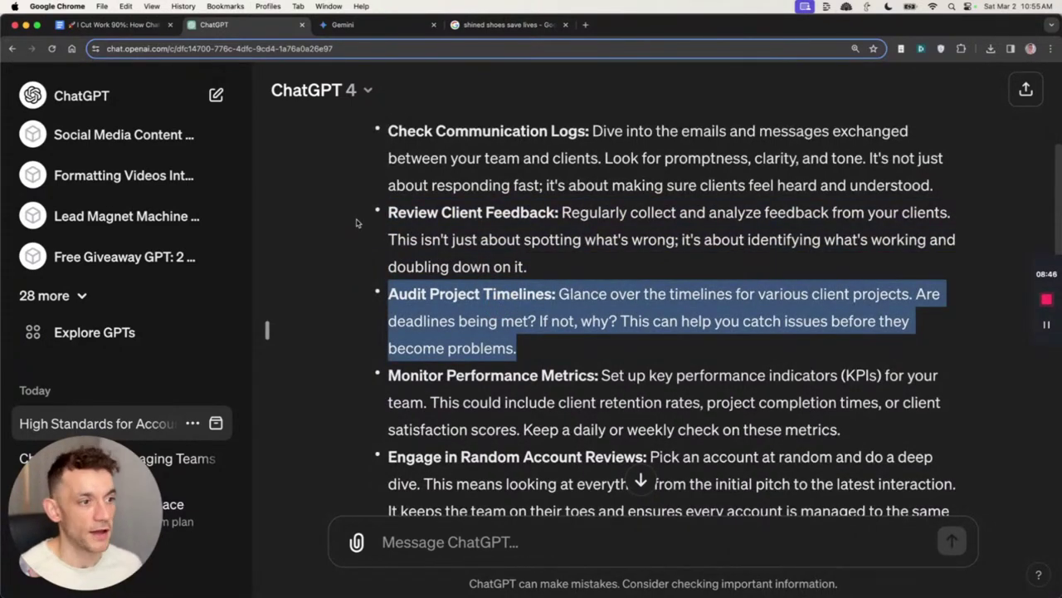
scroll(424, 285, "down", 1)
triple_click(495, 361)
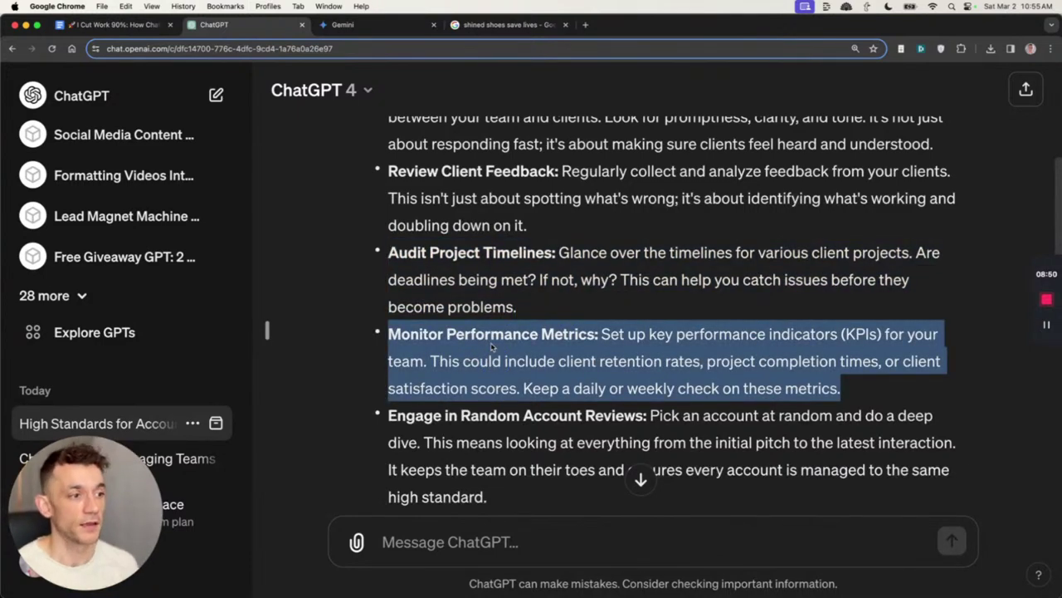
scroll(522, 392, "down", 5)
left_click(417, 237)
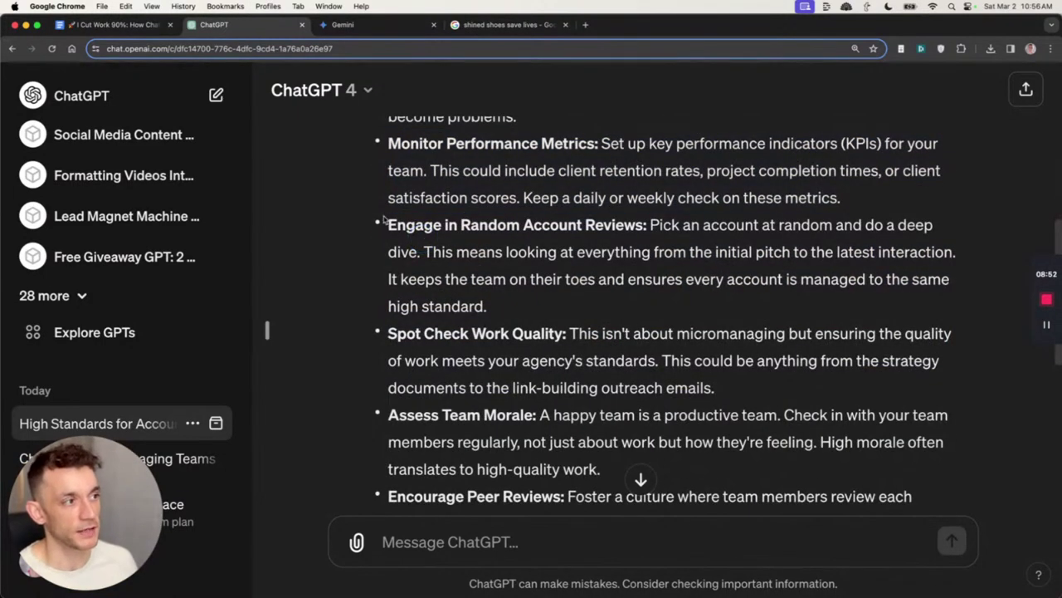
left_click_drag(388, 225, 508, 303)
left_click(664, 225)
- Copy the account management spot-check prompt from ChatGPT and submit the same prompt in Gemini
scroll(446, 245, "up", 10)
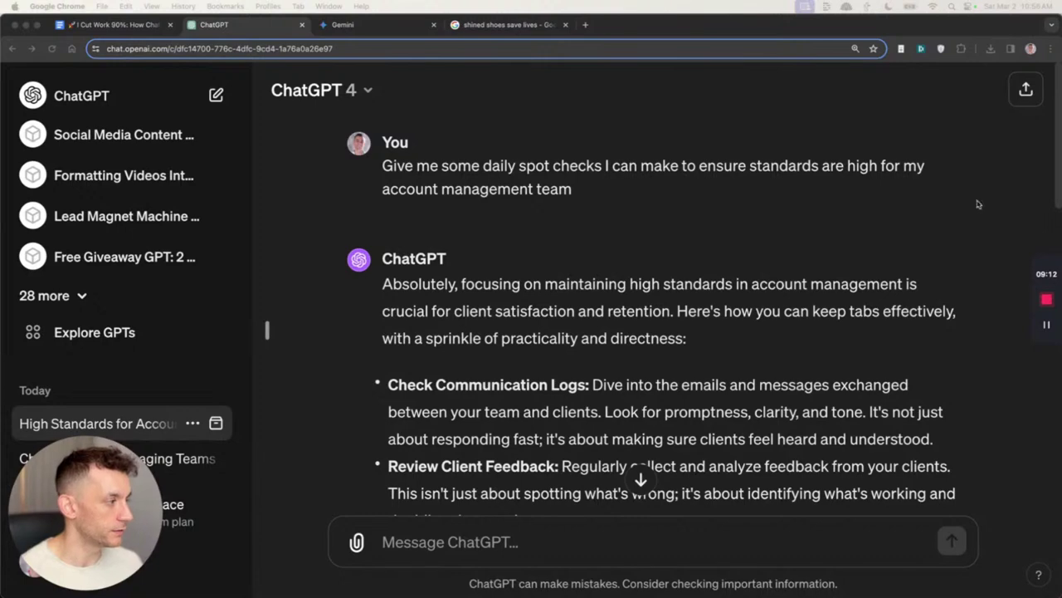
left_click(623, 158)
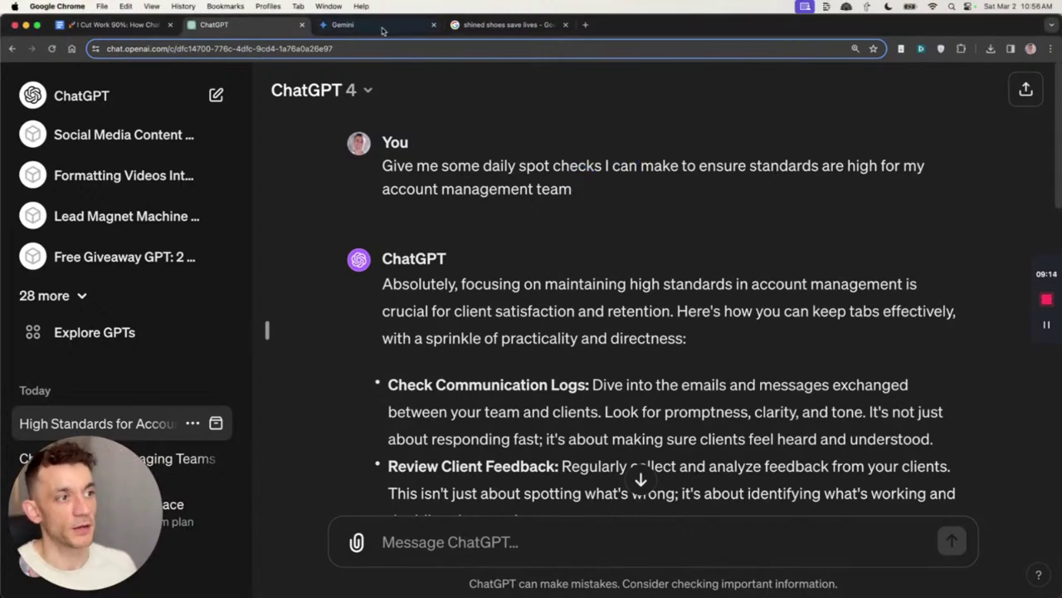
triple_click(449, 190)
key("super+c")
left_click(361, 31)
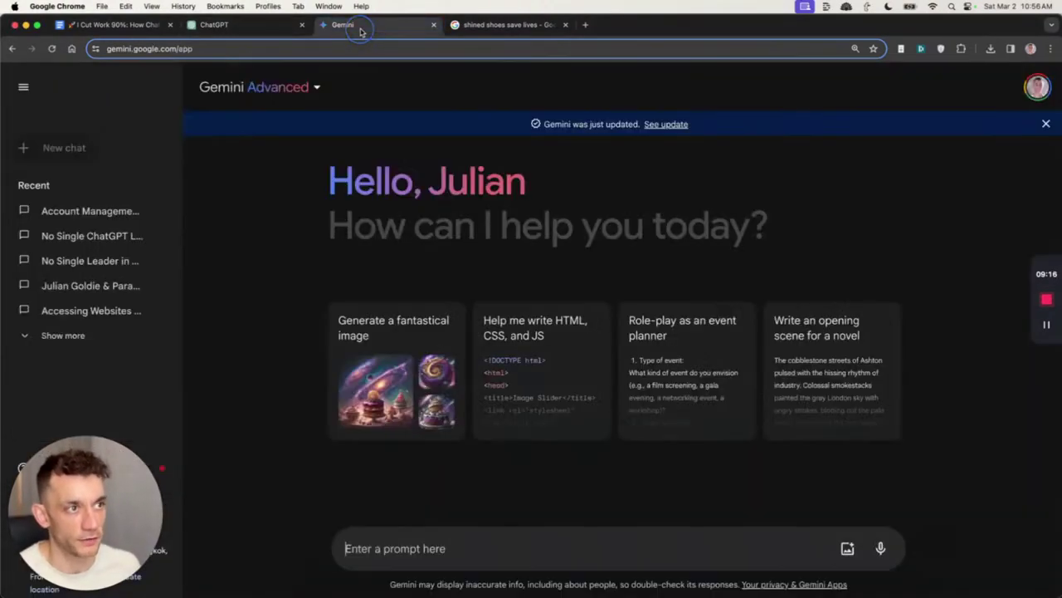
key("super+v")
key("Return")
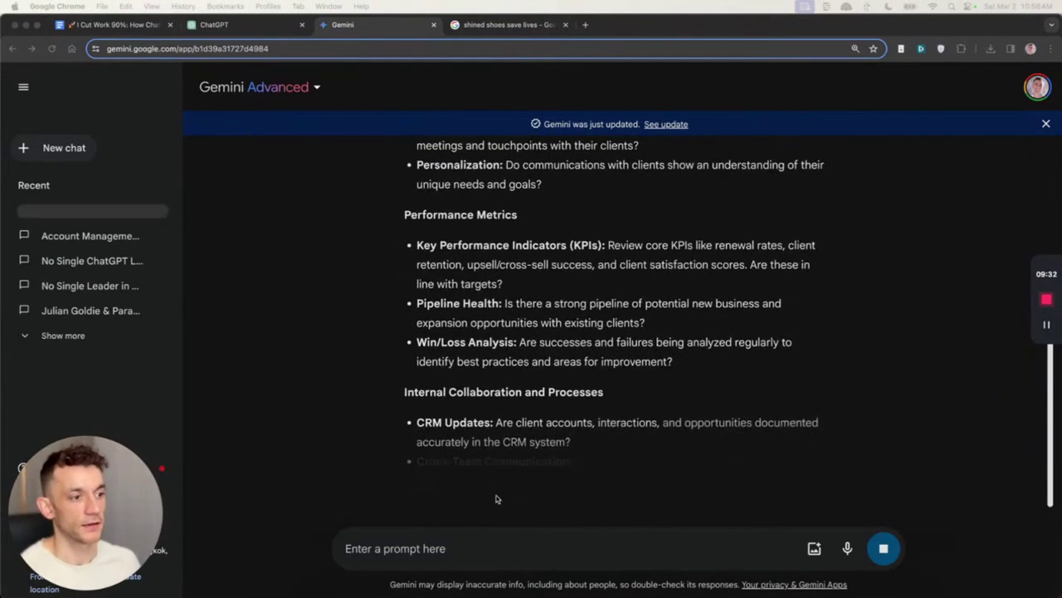
- Send Gemini the follow-up prompt "Now give me a Google Sheets tracker that I can use to do daily spot checks:"
left_click(465, 543)
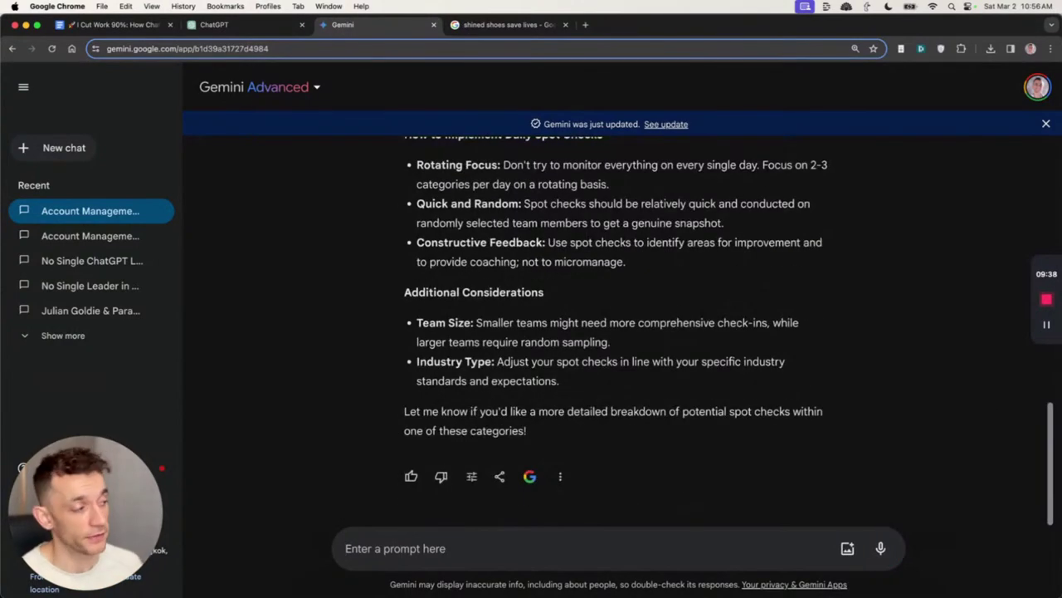
scroll(750, 400, "up", 15)
scroll(526, 540, "down", 15)
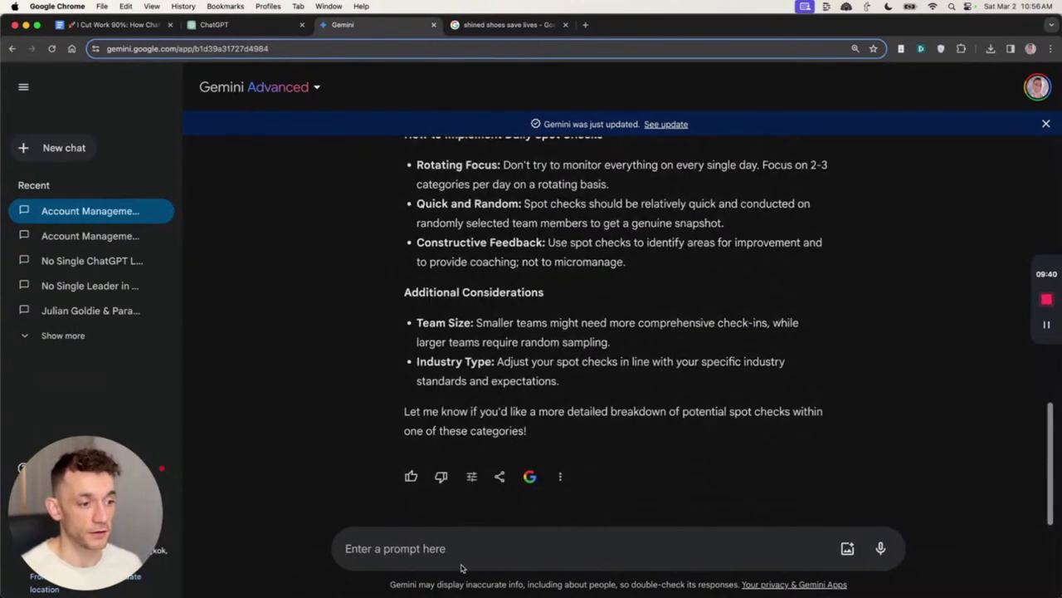
type("Now give me a Google Sheets tracker that I can use to do daily spot checks:")
key("Return")
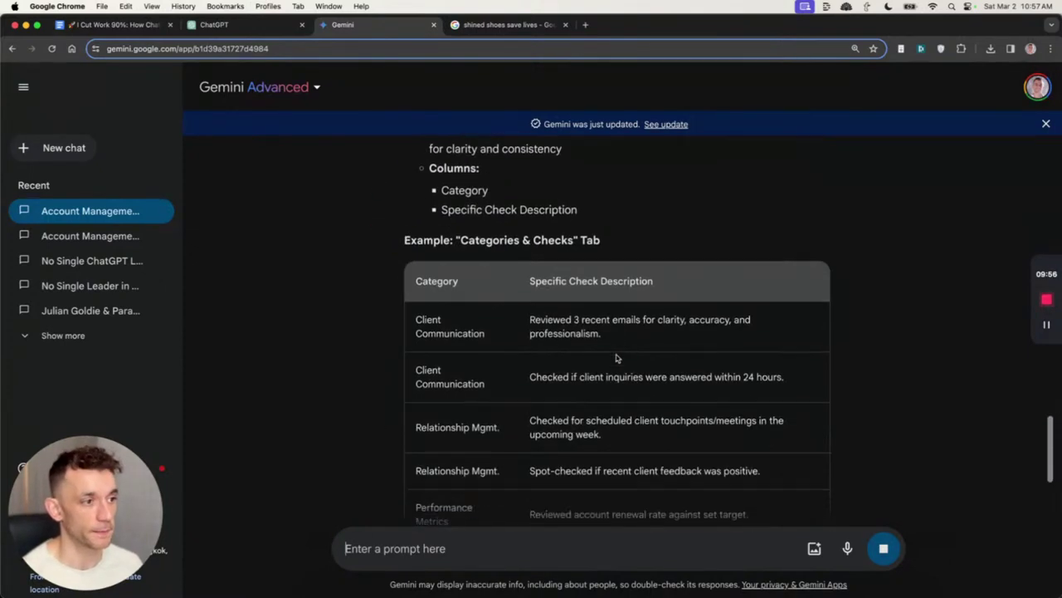
- Examine the check descriptions in Gemini's example "Categories & Checks" table row by row
scroll(628, 302, "up", 5)
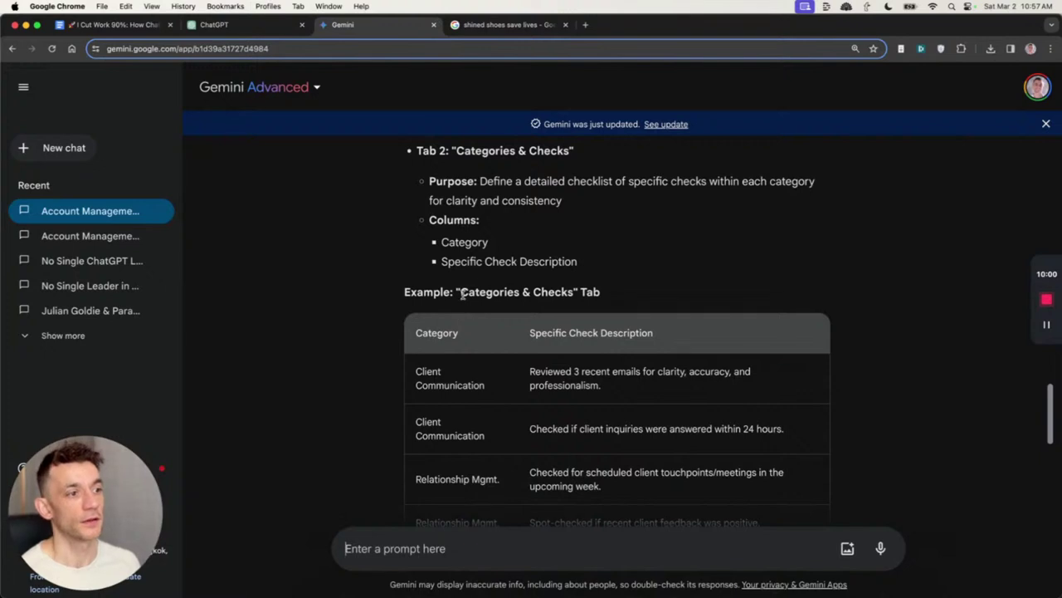
left_click_drag(463, 297, 588, 292)
scroll(588, 292, "down", 2)
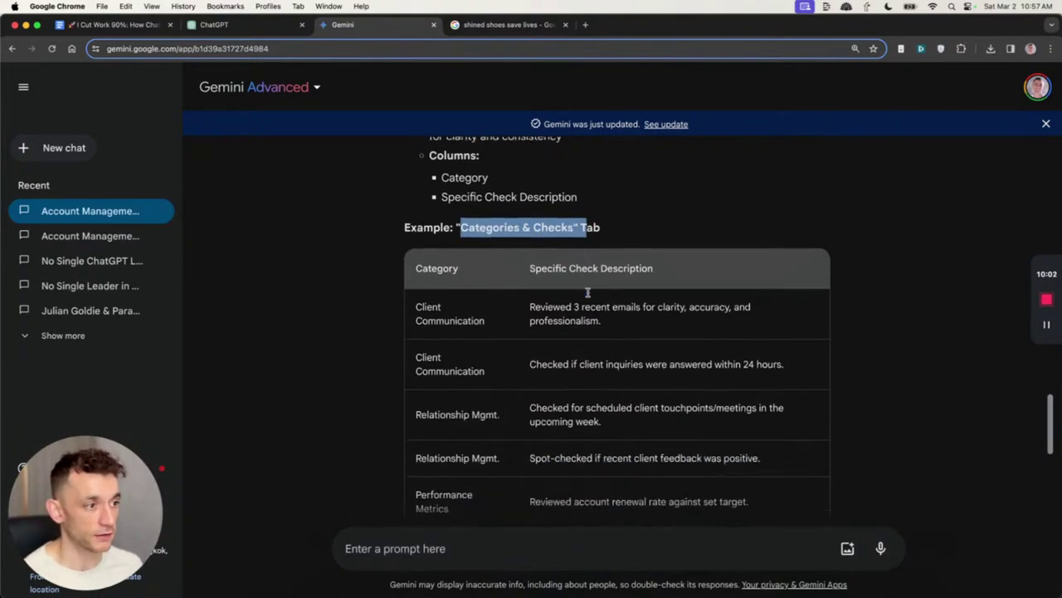
scroll(587, 292, "down", 1)
left_click_drag(531, 255, 602, 291)
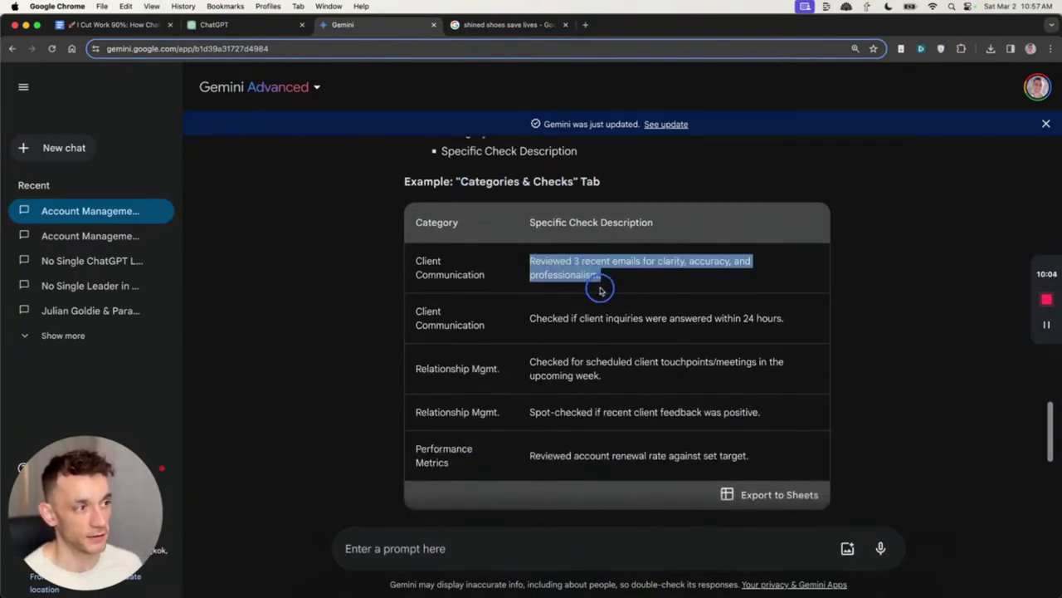
left_click_drag(528, 320, 792, 320)
left_click(634, 369)
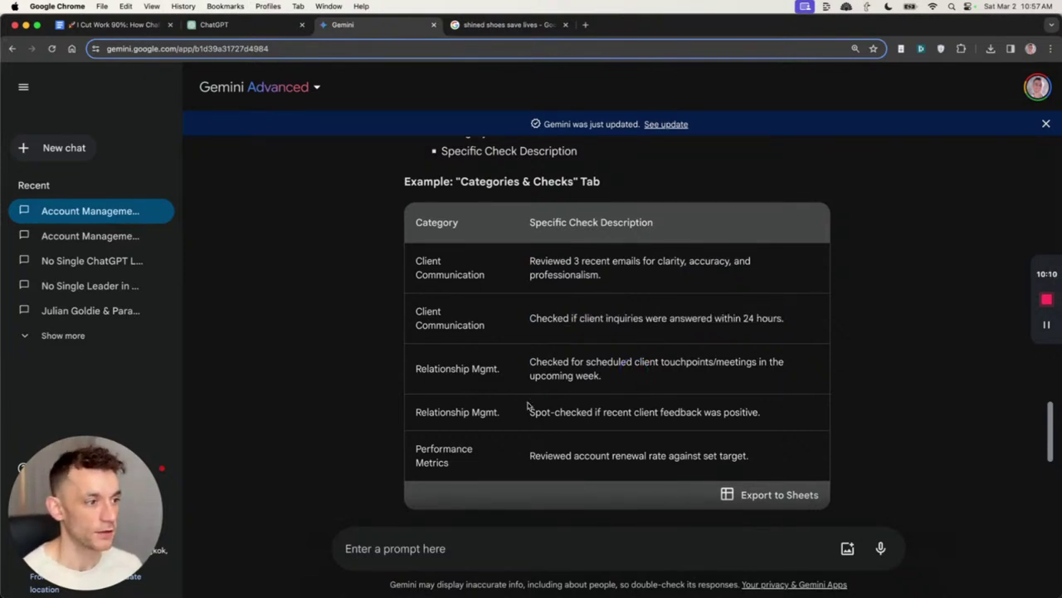
left_click(639, 404)
triple_click(660, 405)
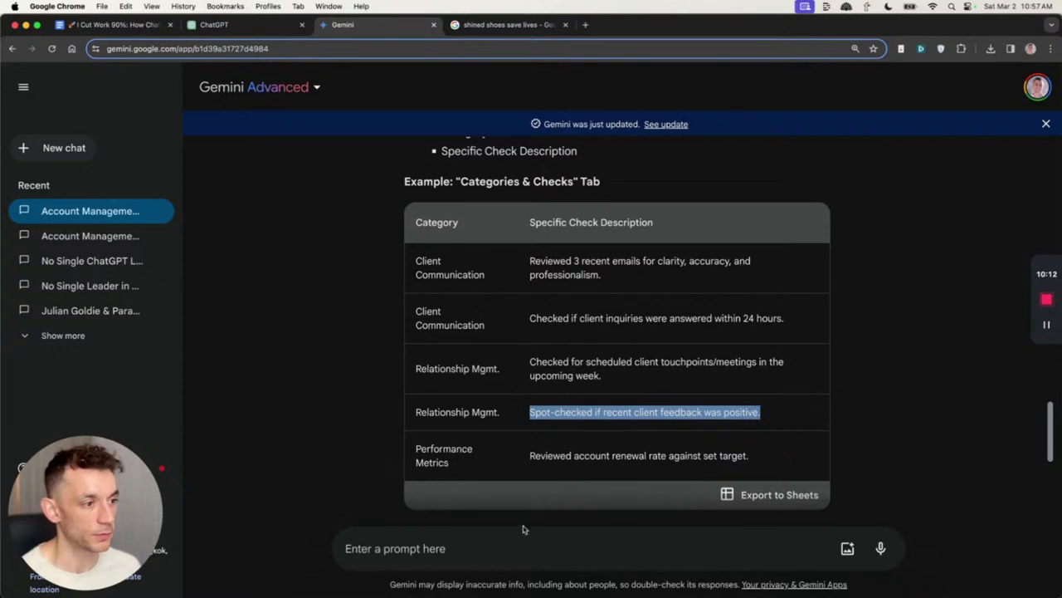
left_click_drag(529, 456, 751, 465)
- Export Gemini's "Categories & Checks" example table to Google Sheets
left_click(754, 494)
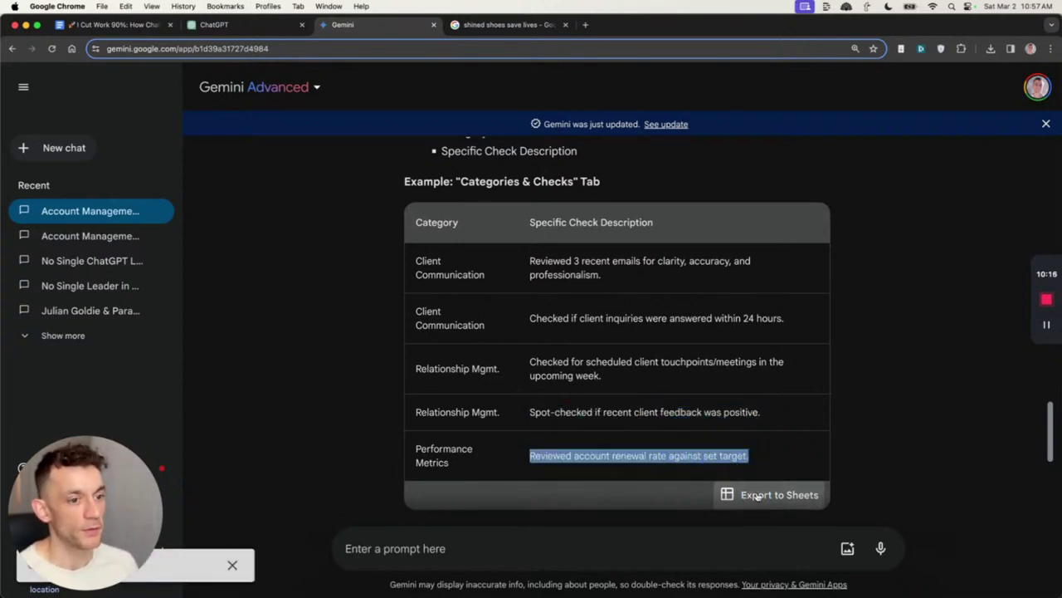
left_click_drag(87, 531, 115, 455)
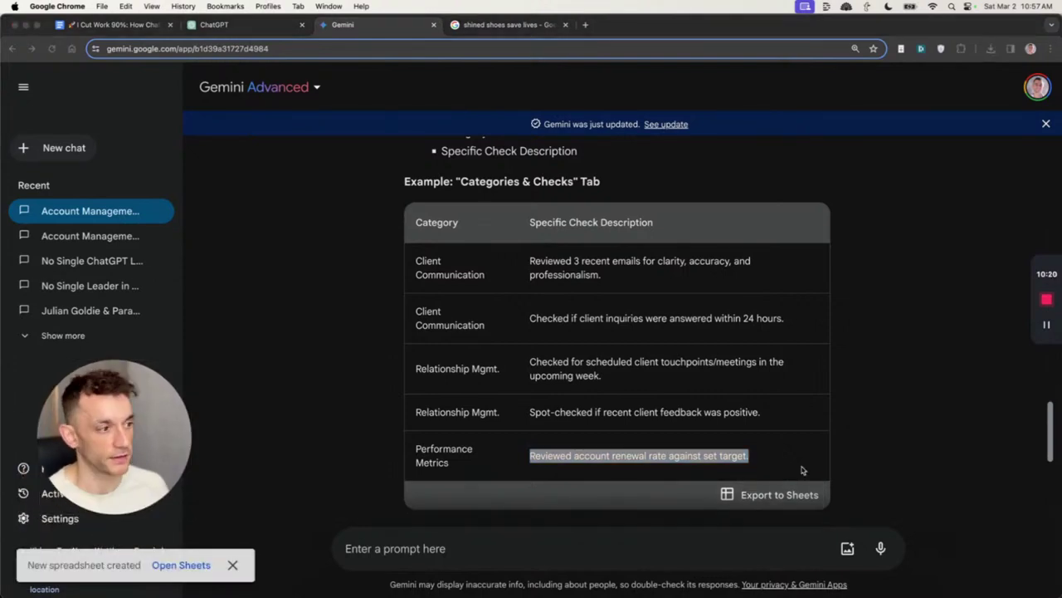
- Open the newly exported "Categories & Checks" spreadsheet from Gemini in Google Sheets
left_click(819, 477)
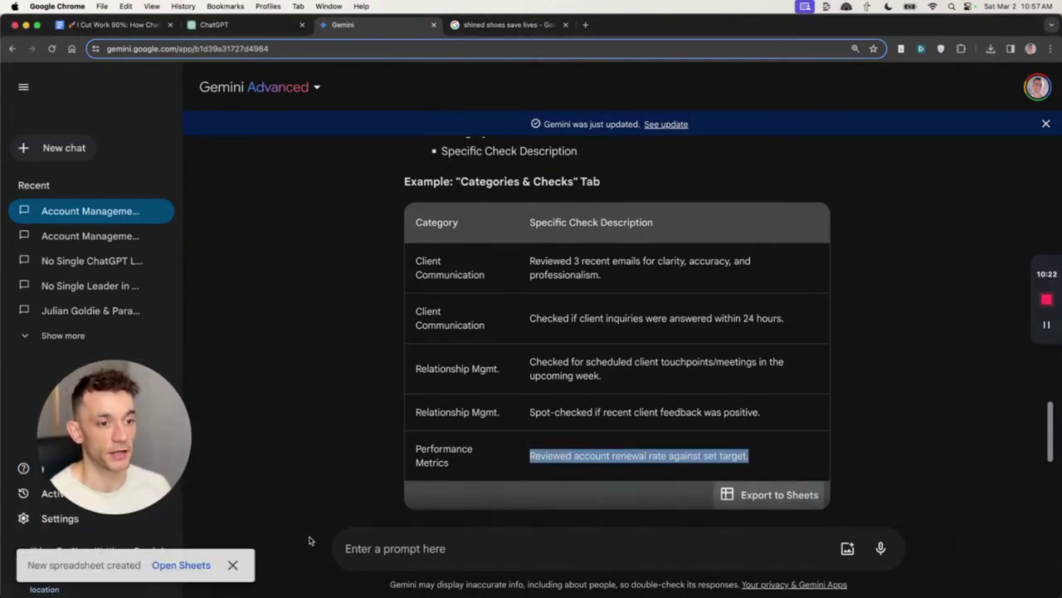
left_click(183, 564)
left_click(362, 8)
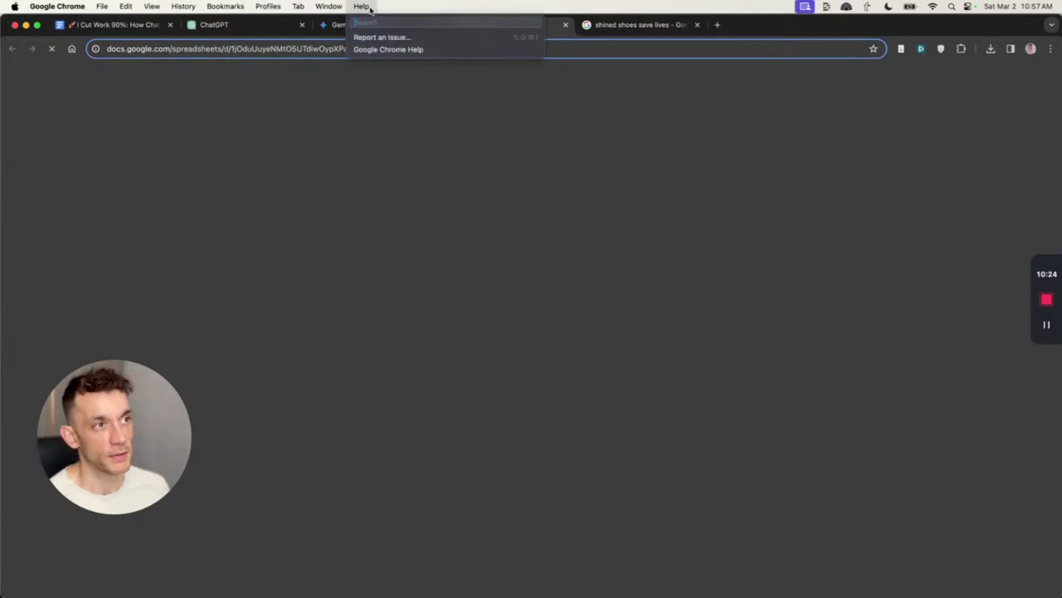
left_click(333, 7)
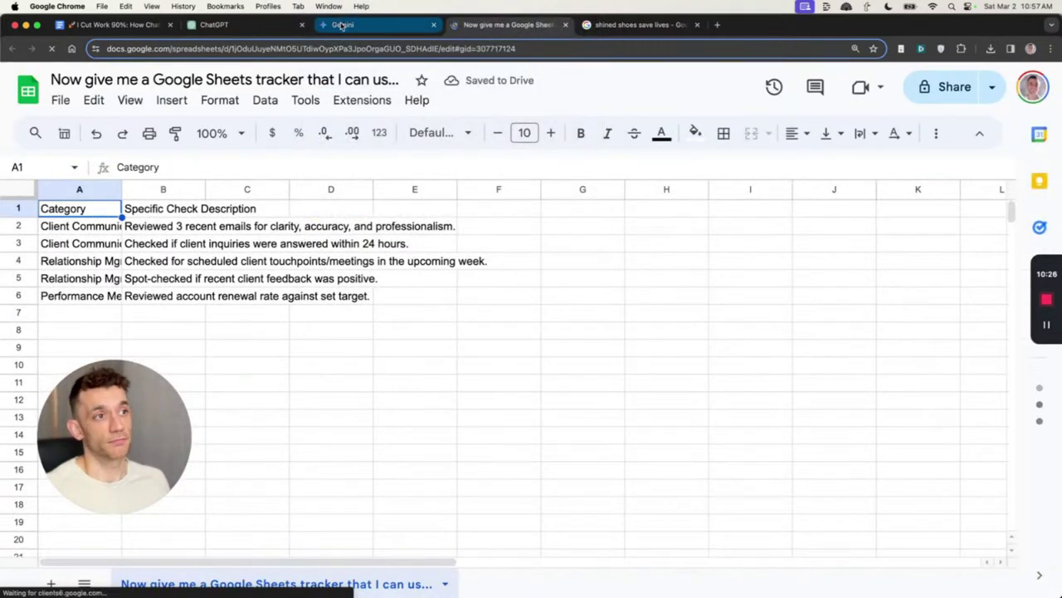
left_click(340, 24)
left_click(499, 25)
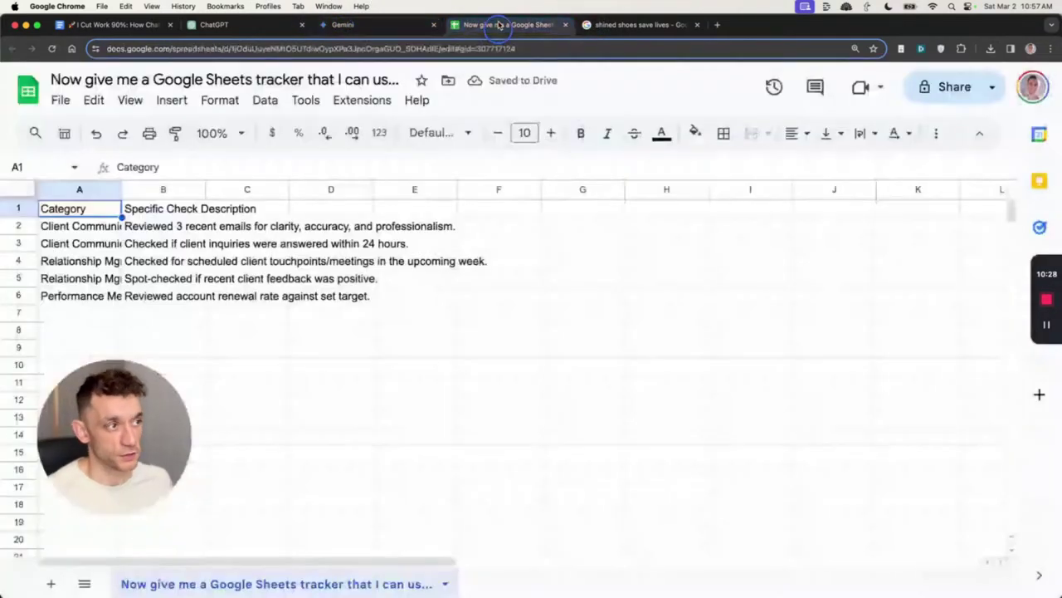
- Fit the widths of the Category and Specific Check Description columns to their contents
left_click(129, 247)
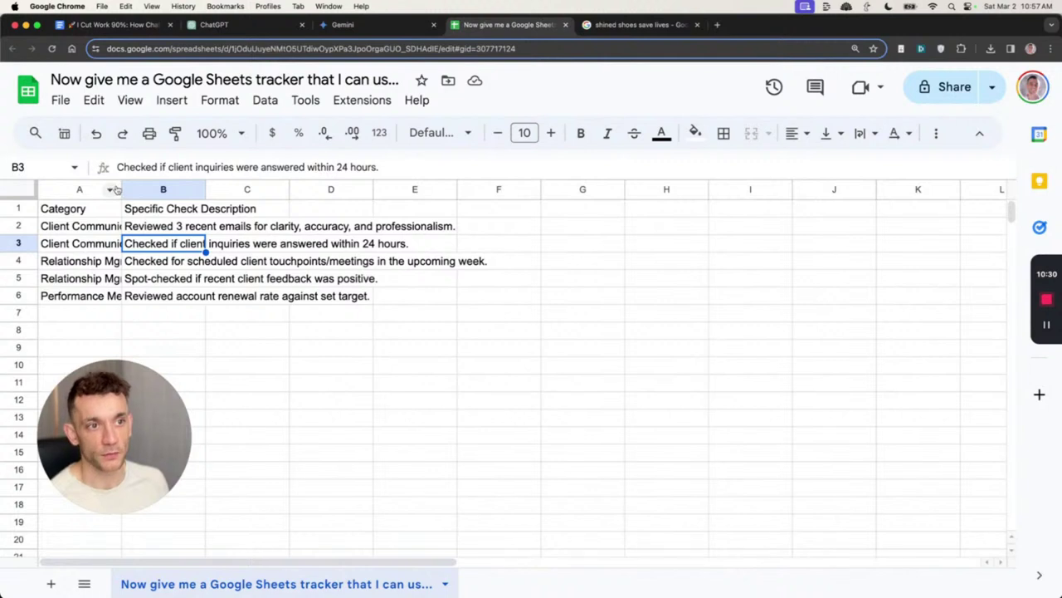
double_click(121, 190)
left_click(103, 189)
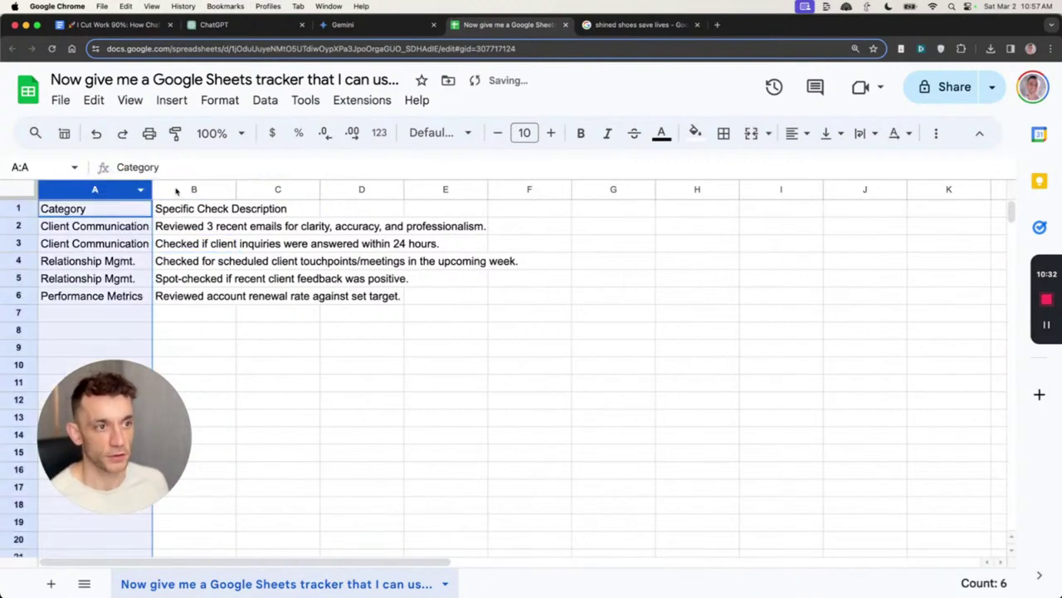
left_click(207, 190)
left_click(238, 189)
double_click(237, 189)
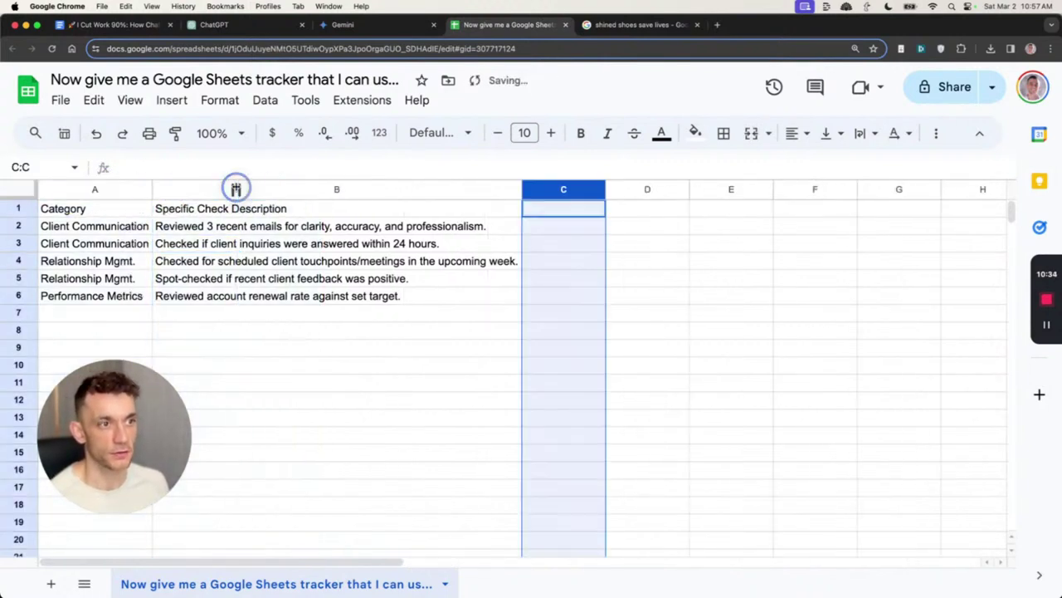
left_click(400, 224)
- Enter the header "AM 1" in C1 and fill the series across to AM 3 in E1
left_click(563, 209)
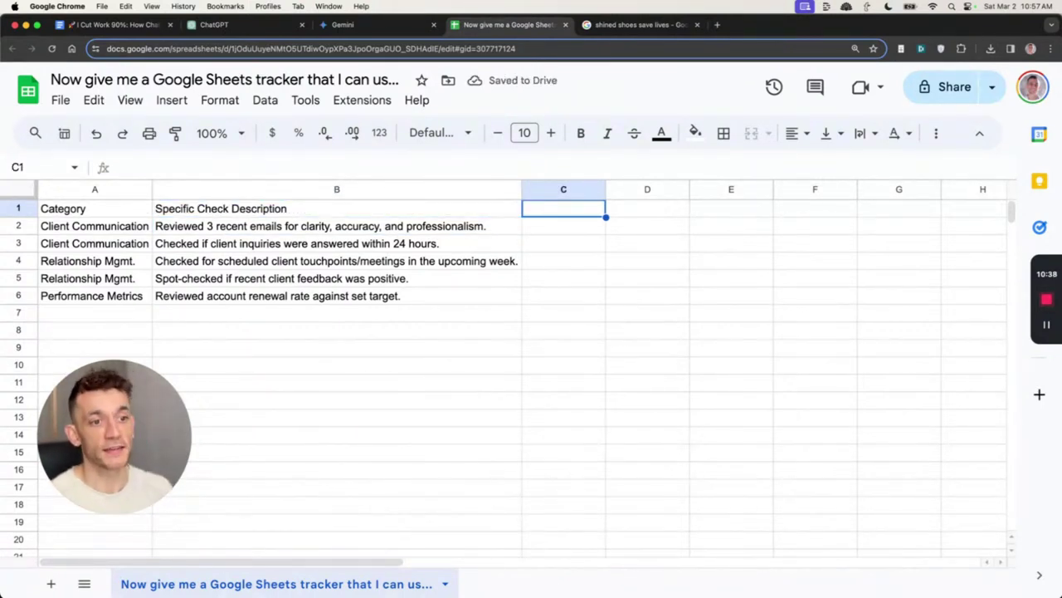
type("AM")
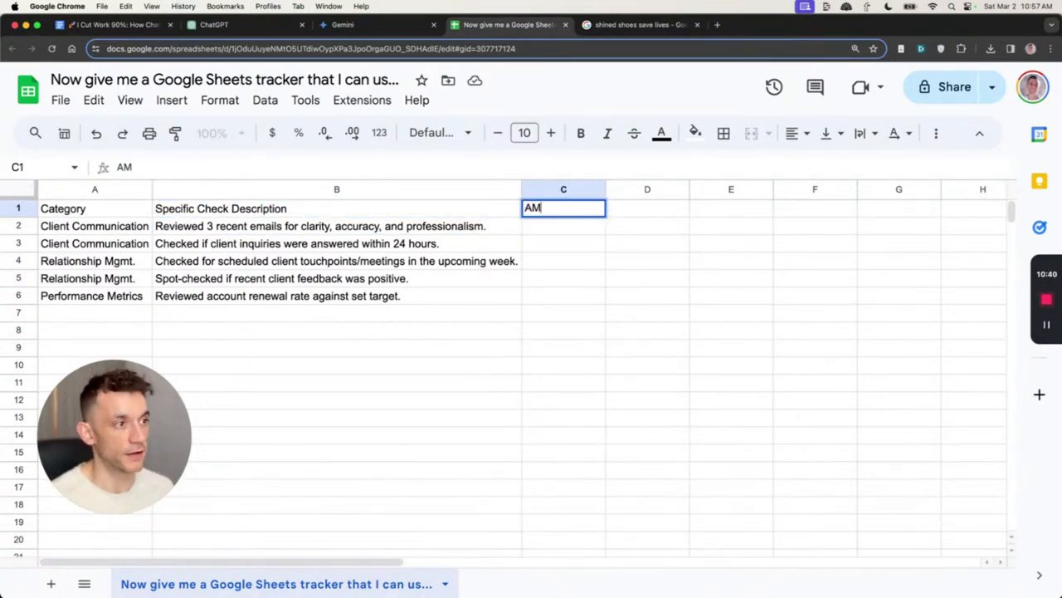
type(" 1")
key("ctrl+Return")
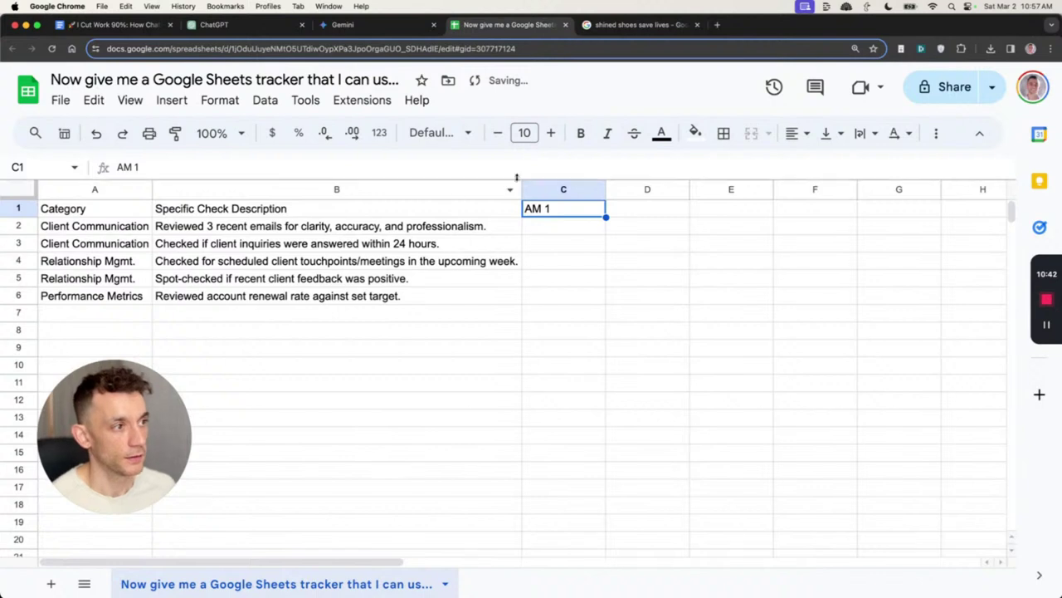
left_click_drag(606, 217, 735, 228)
left_click(766, 243)
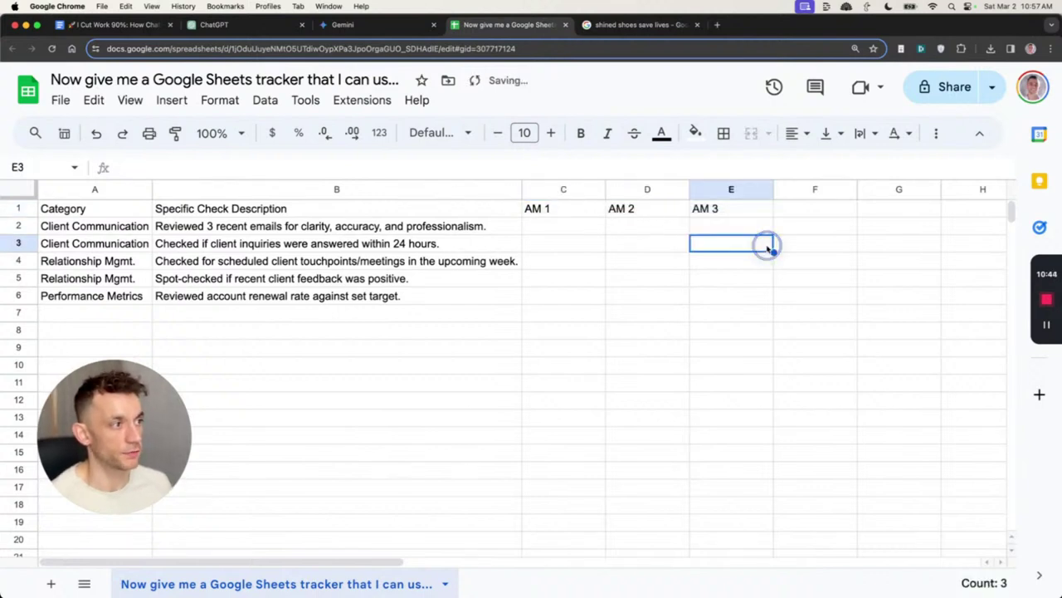
- Go through the blank check cells in rows 2 to 6 of the AM 1 and AM 2 columns
left_click(555, 224)
left_click(556, 245)
left_click(554, 262)
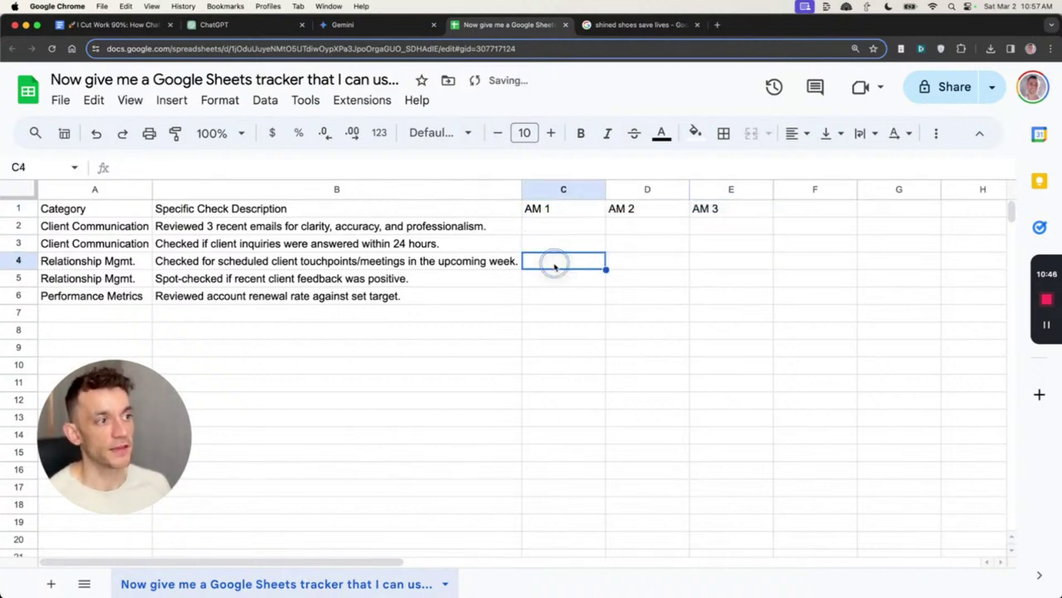
left_click(552, 279)
left_click(551, 296)
left_click(642, 296)
left_click(639, 281)
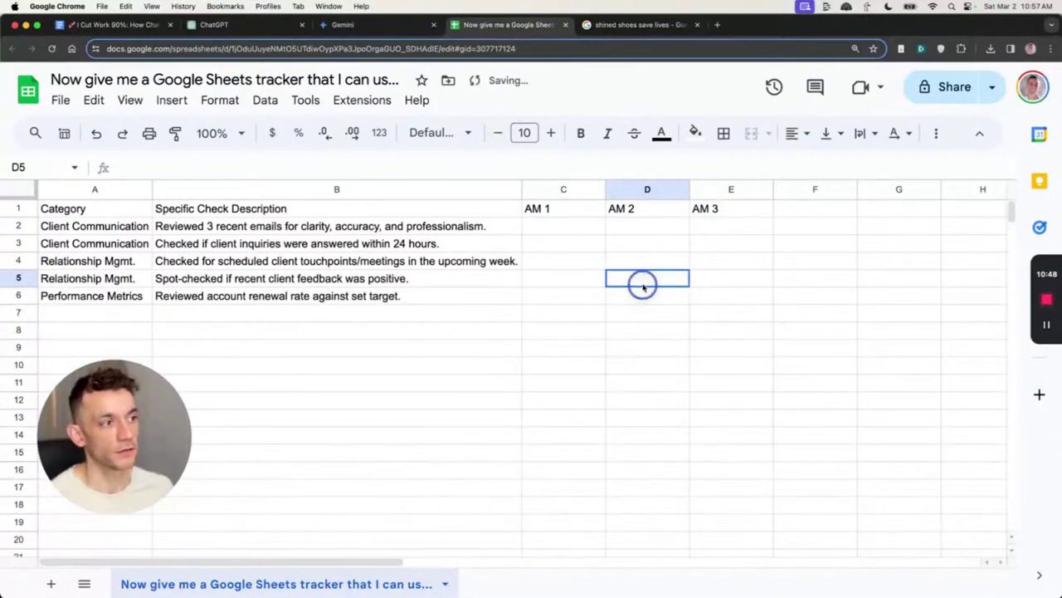
left_click(639, 263)
left_click(638, 245)
left_click(636, 229)
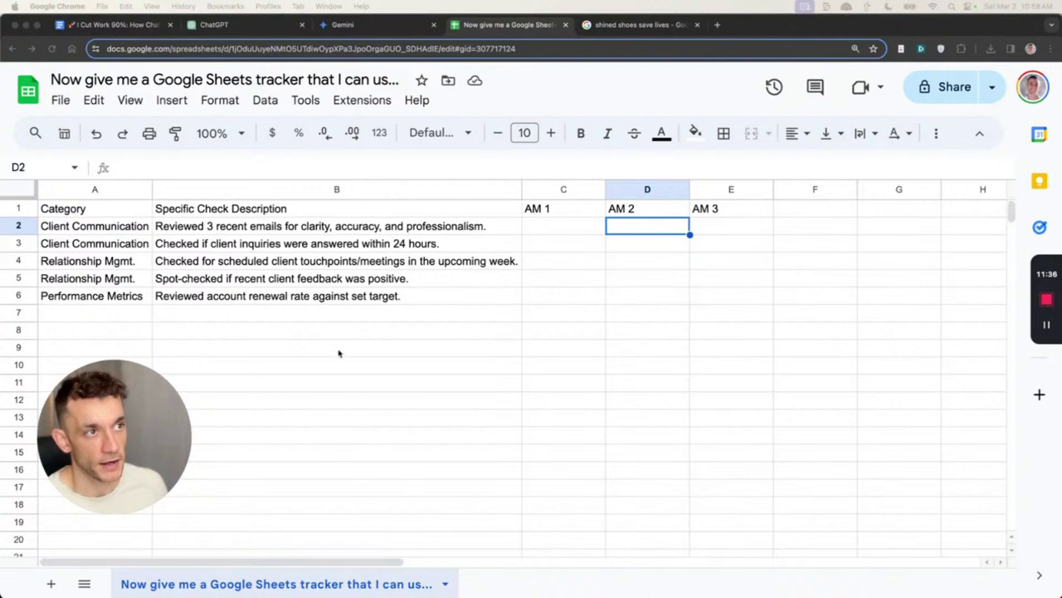
- Switch to Gemini and send the prompt "Now give me some KPIs for improving my account managers performance"
left_click(356, 24)
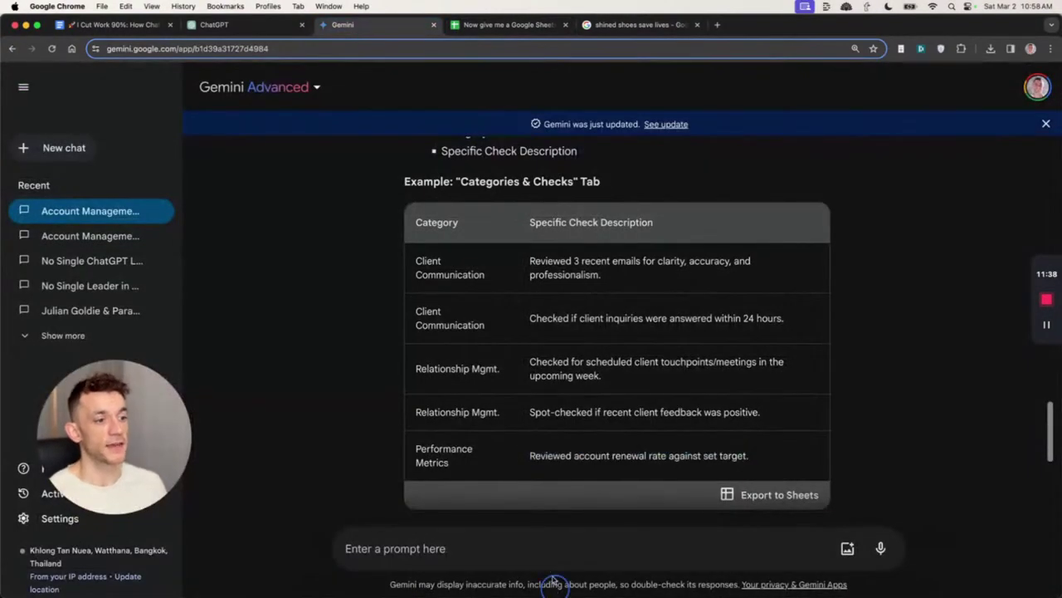
left_click(543, 554)
type("Now give me some KPIs for improving my account managers performance:")
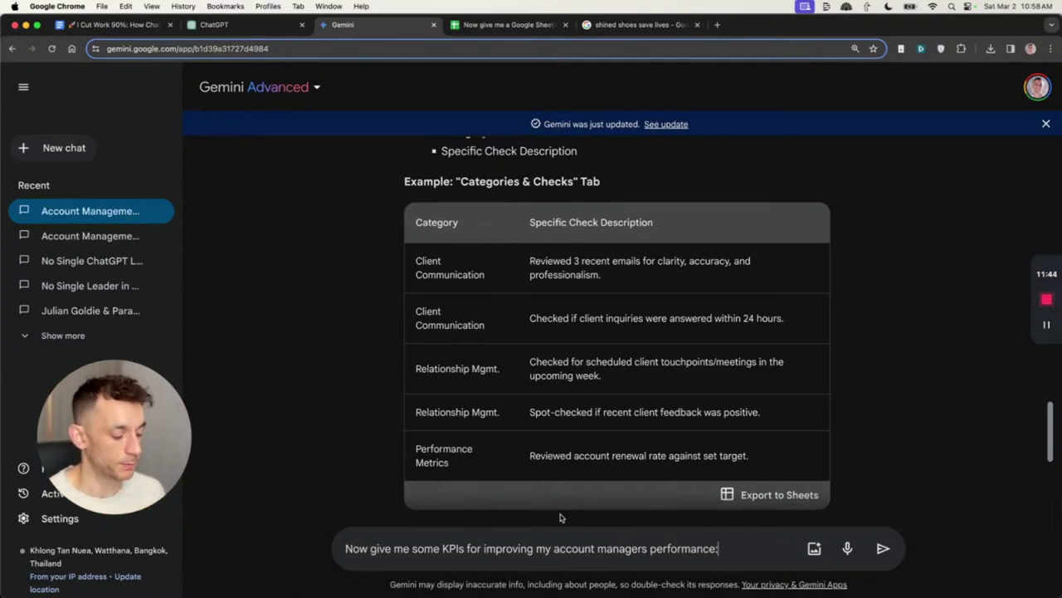
key("Return")
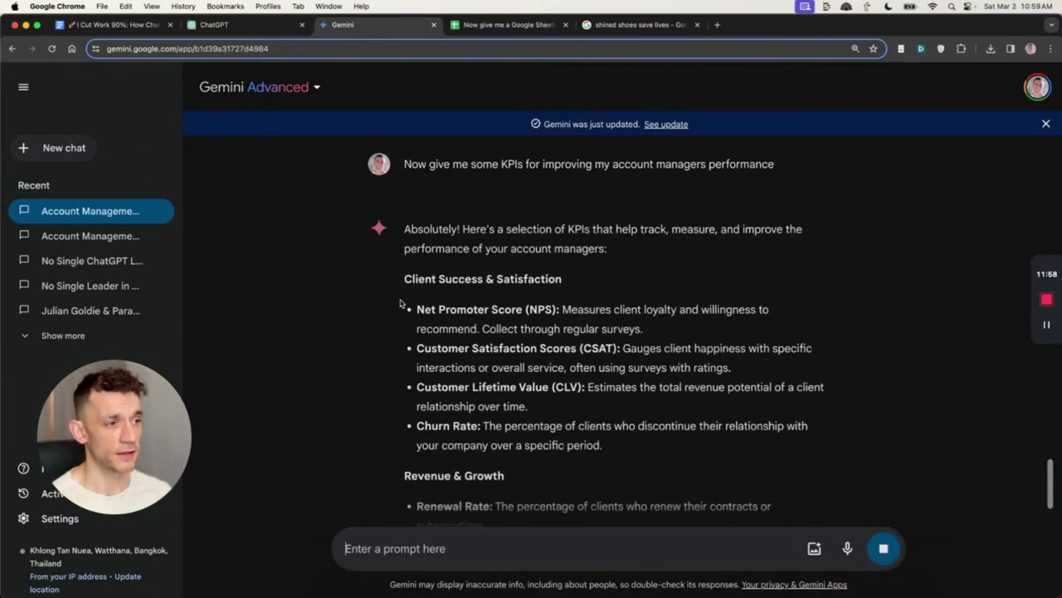
- Read through Gemini's suggested KPIs, from Client Success & Satisfaction down to the Important Notes
scroll(434, 288, "down", 2)
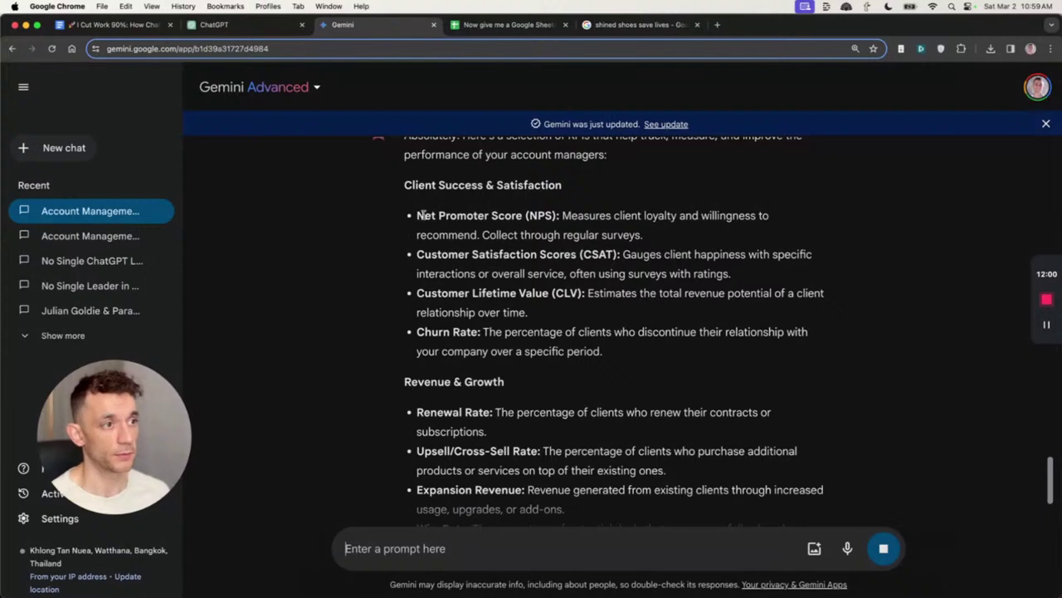
left_click_drag(424, 215, 494, 235)
double_click(504, 254)
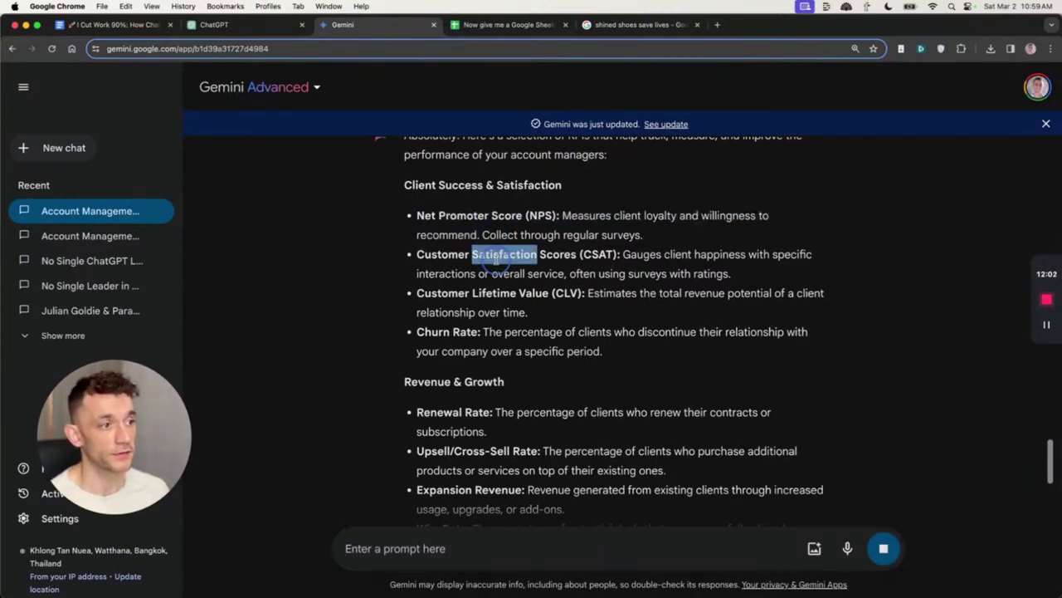
triple_click(504, 293)
triple_click(498, 332)
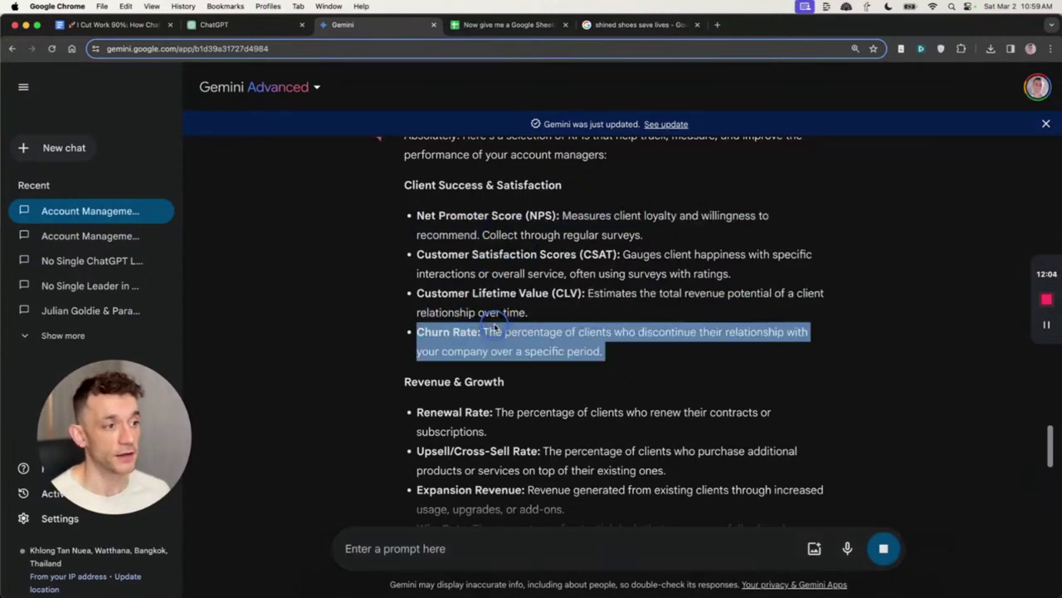
scroll(505, 336, "down", 10)
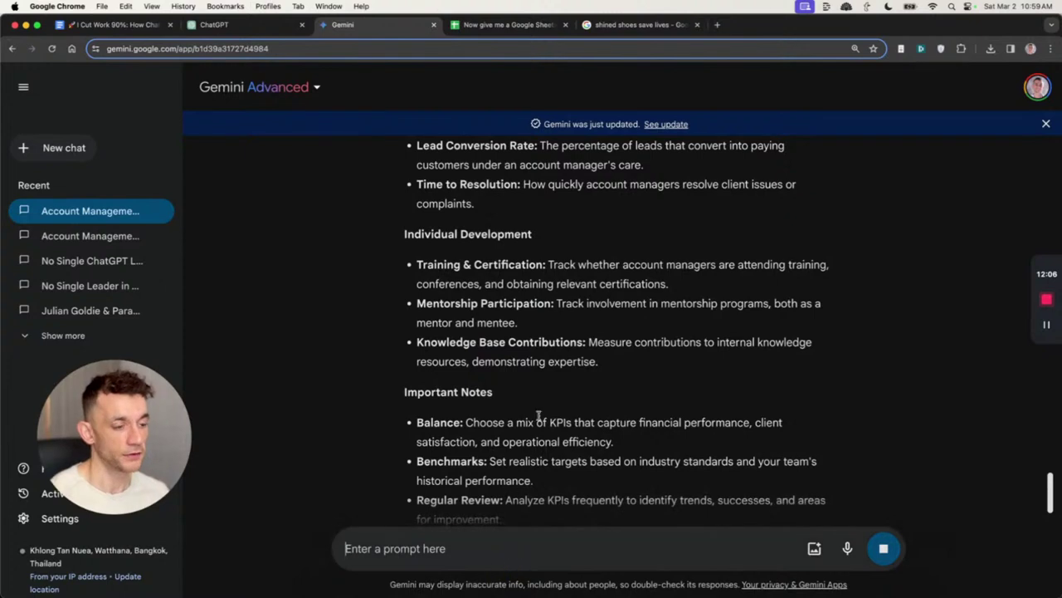
- Send Gemini the prompt "Now break that down into 90 day milestones, for every quarter this year, and give me a tracker my team can fill out"
type("N")
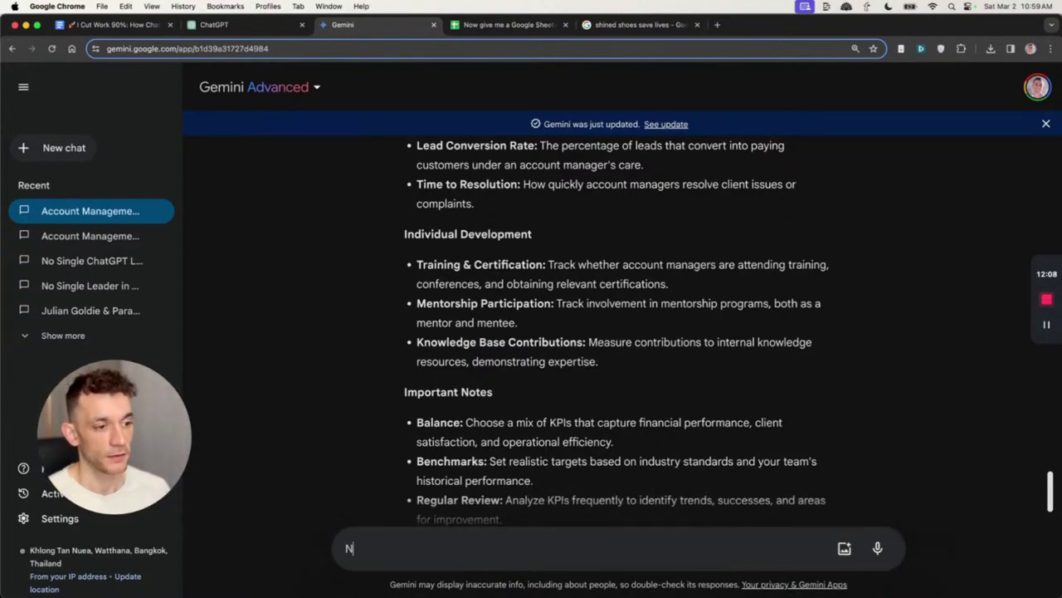
type("ow break that down")
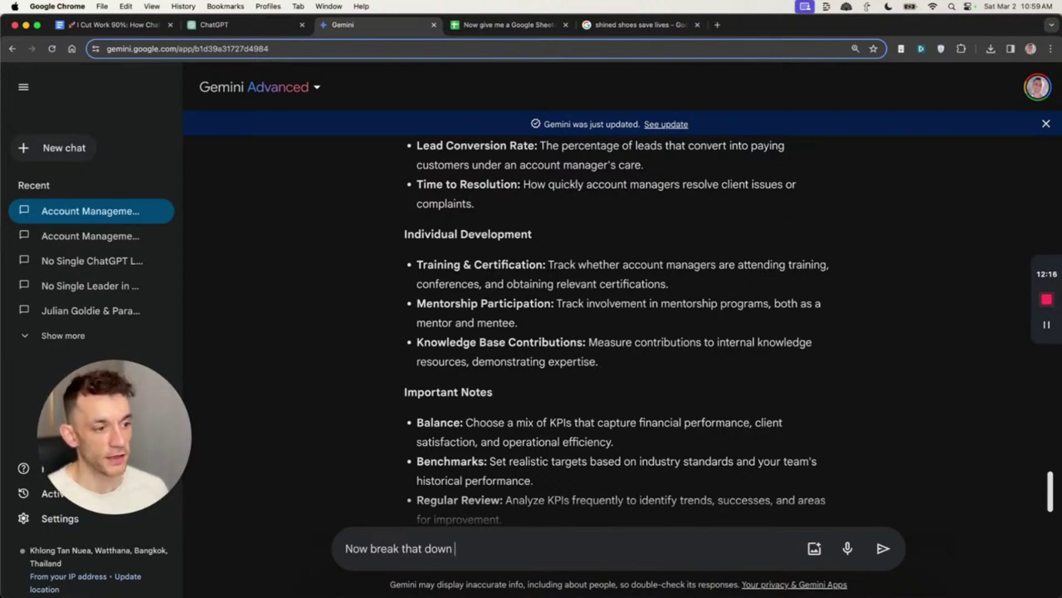
type("in thi")
key("BackSpace")
key("BackSpace")
key("BackSpace")
type("to ")
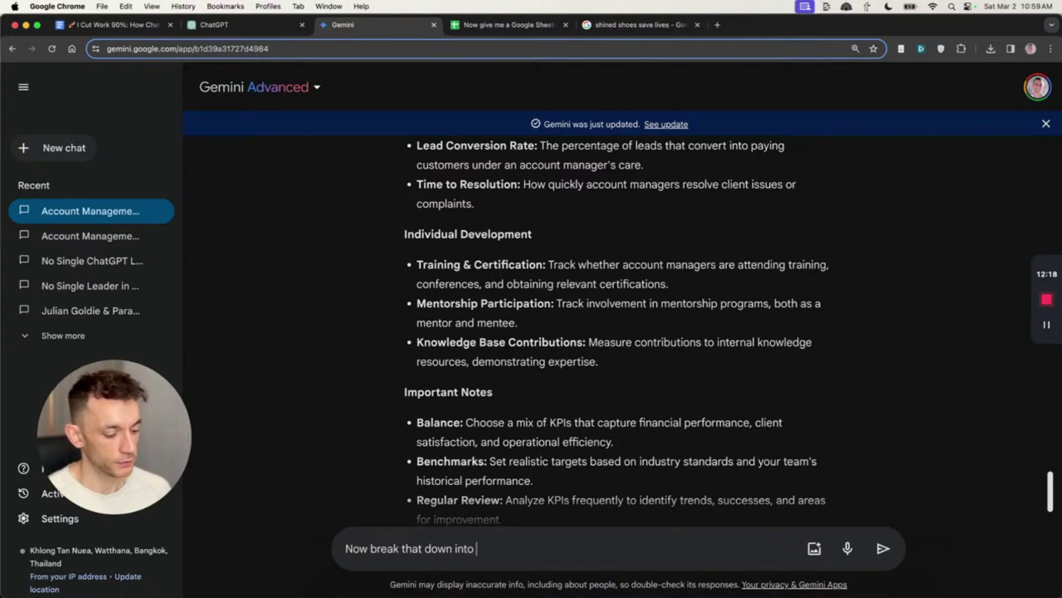
type("90 day milestones")
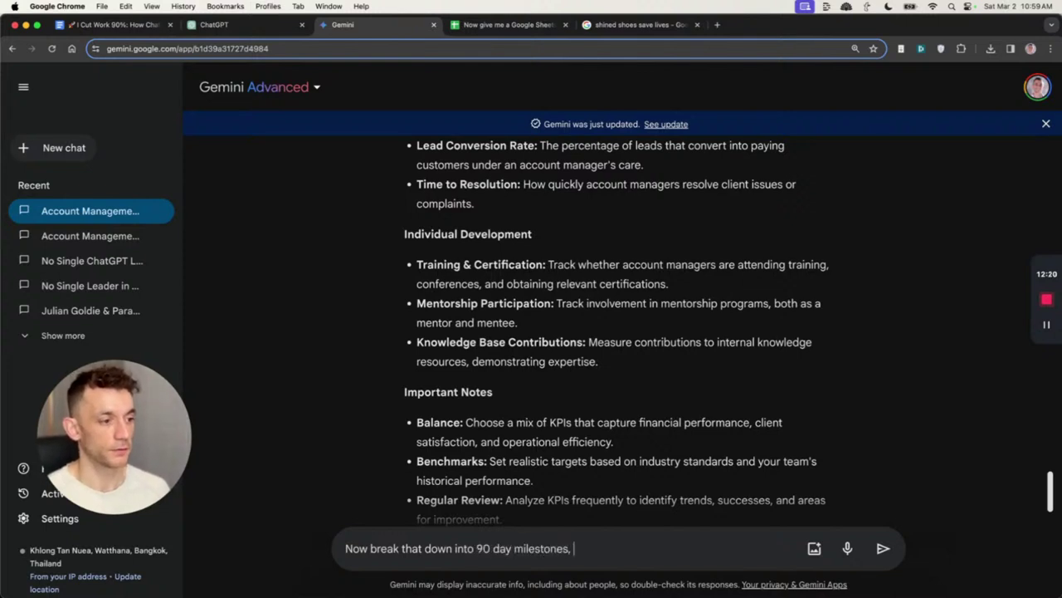
type(", a")
key("BackSpace")
type("for t")
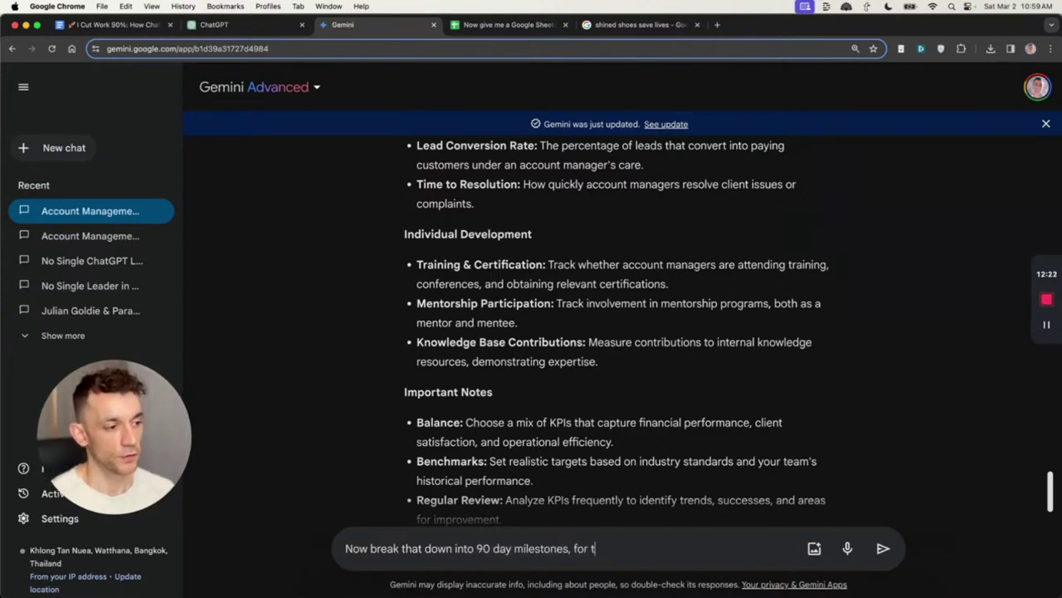
key("BackSpace")
type("every q")
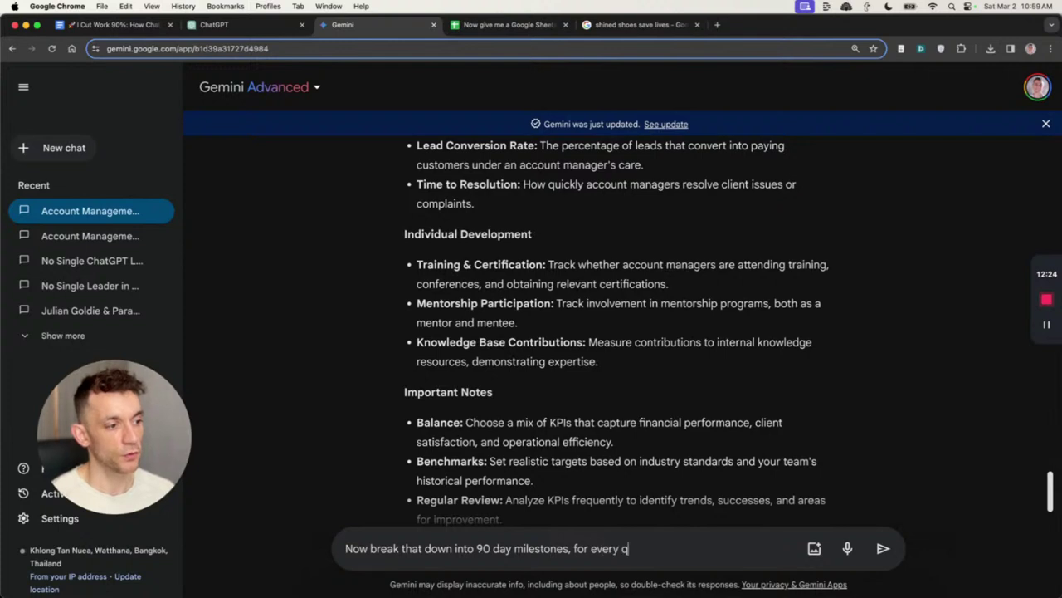
type("uarter this year, a")
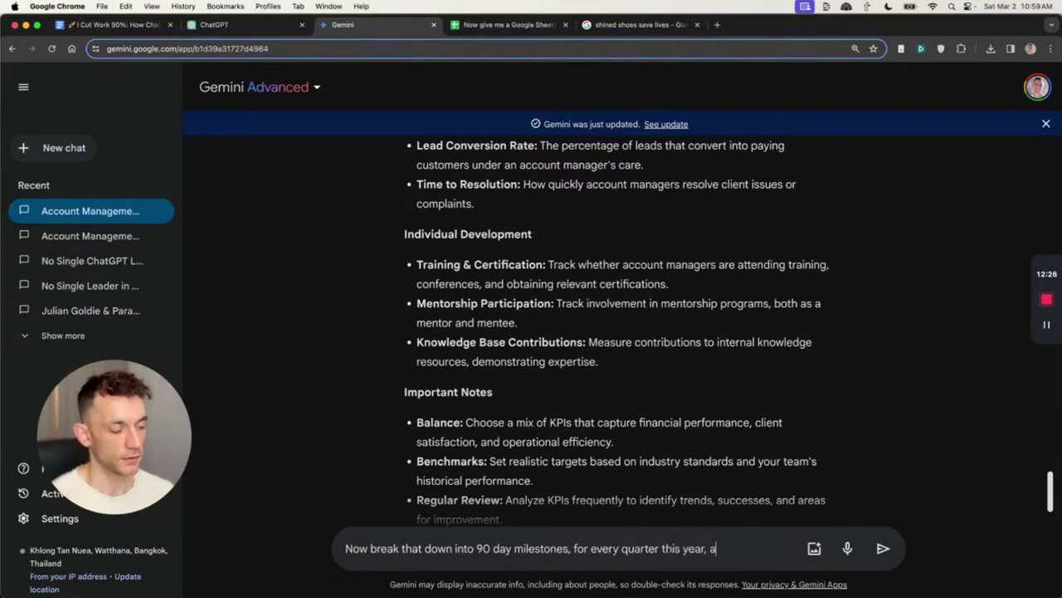
type("nd gibe m")
key("BackSpace")
key("BackSpace")
key("BackSpace")
key("BackSpace")
key("BackSpace")
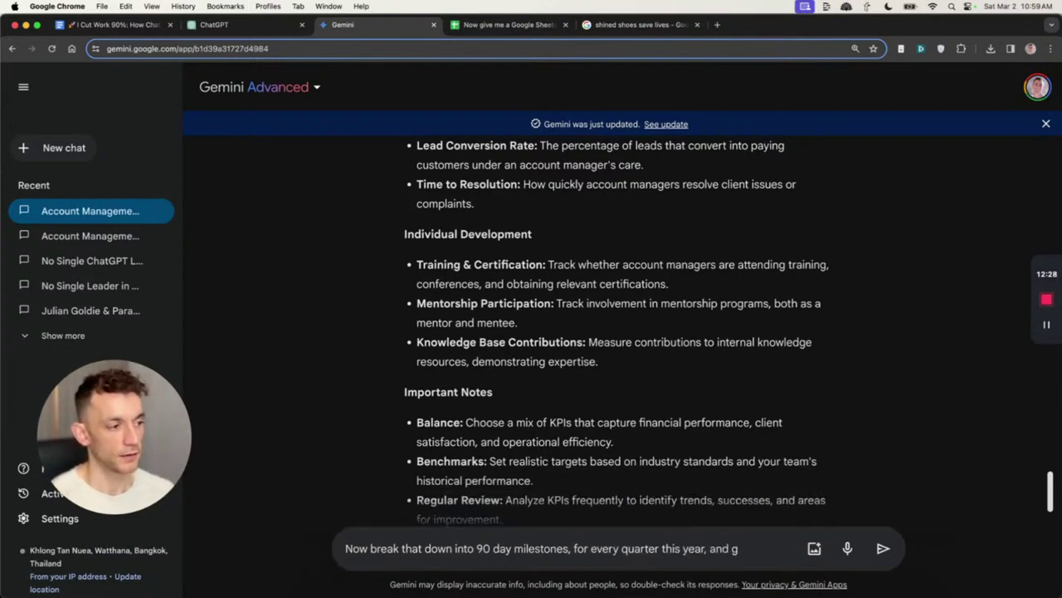
type("give m")
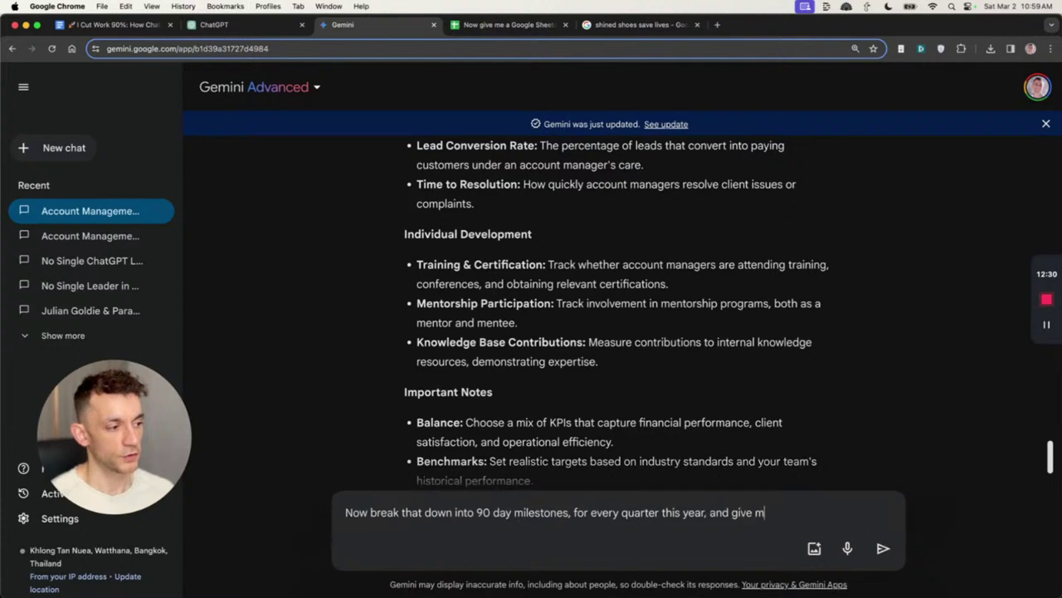
type("e a tracker my t")
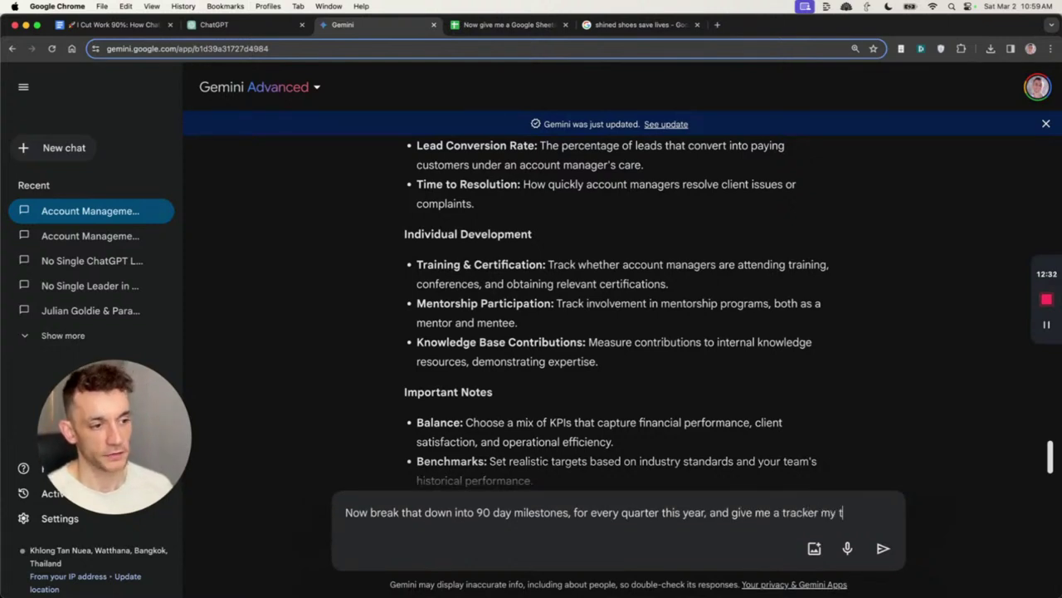
type("eam can fill out")
key("Return")
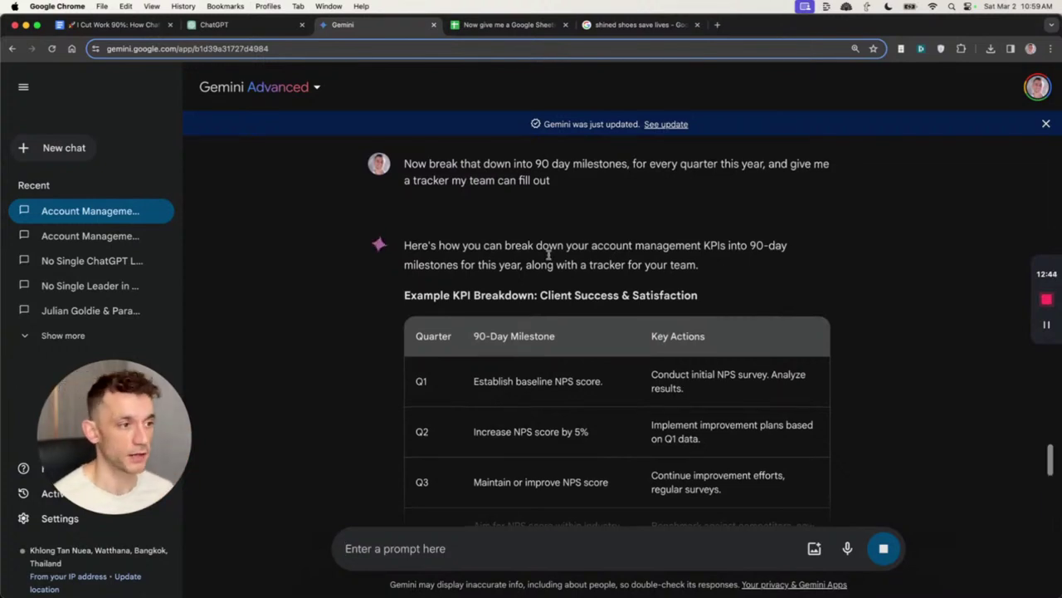
- Examine the Q1 milestone in the Client Success & Satisfaction KPI breakdown table
left_click_drag(452, 282, 615, 285)
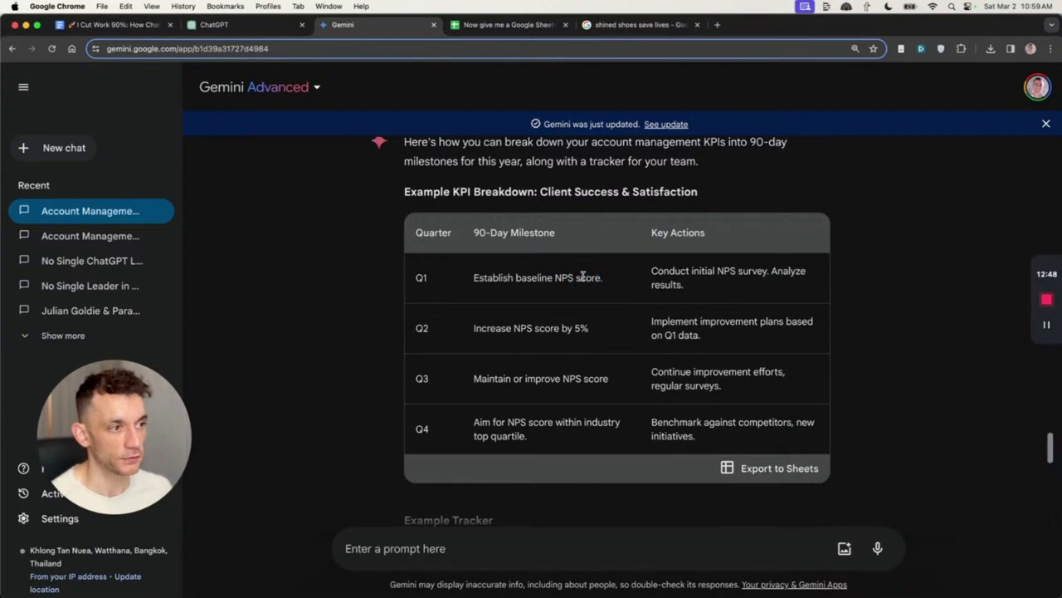
left_click_drag(448, 284, 619, 279)
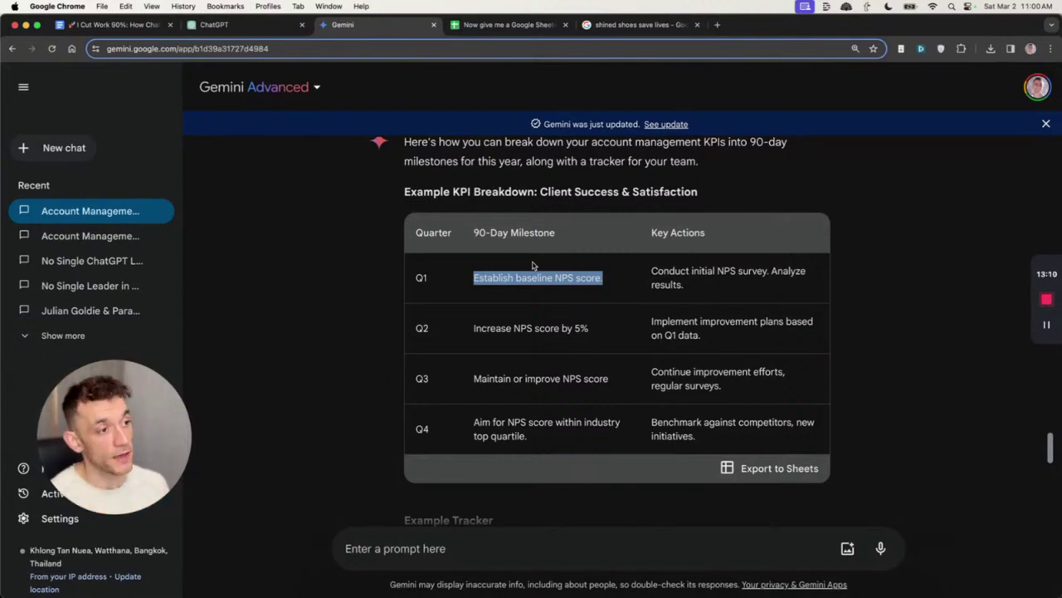
left_click(538, 279)
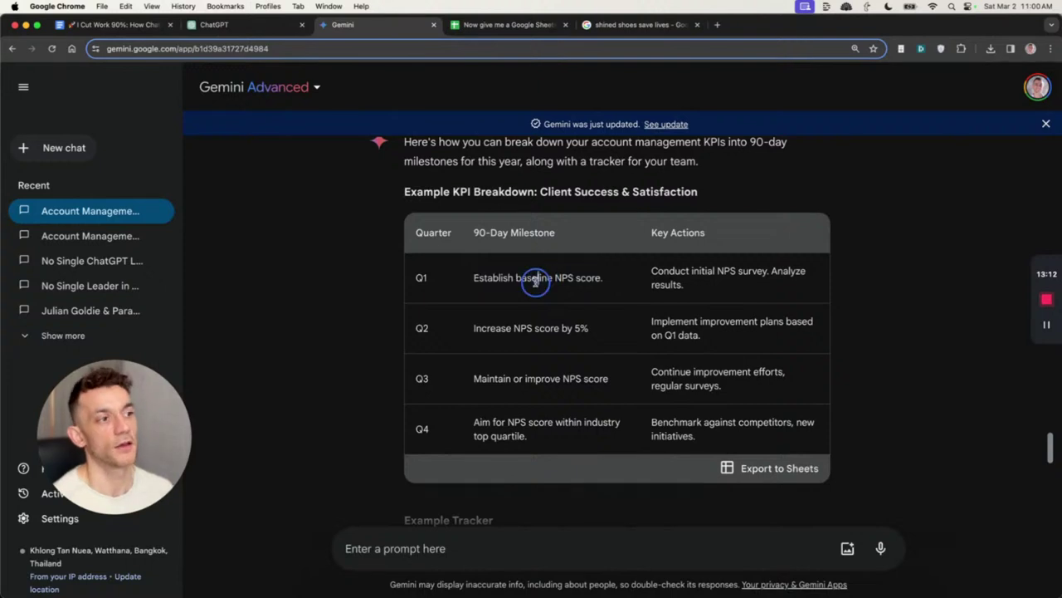
- Examine the Q1 to Q4 90-day milestones and key actions in the Client Success & Satisfaction KPI breakdown table
triple_click(535, 279)
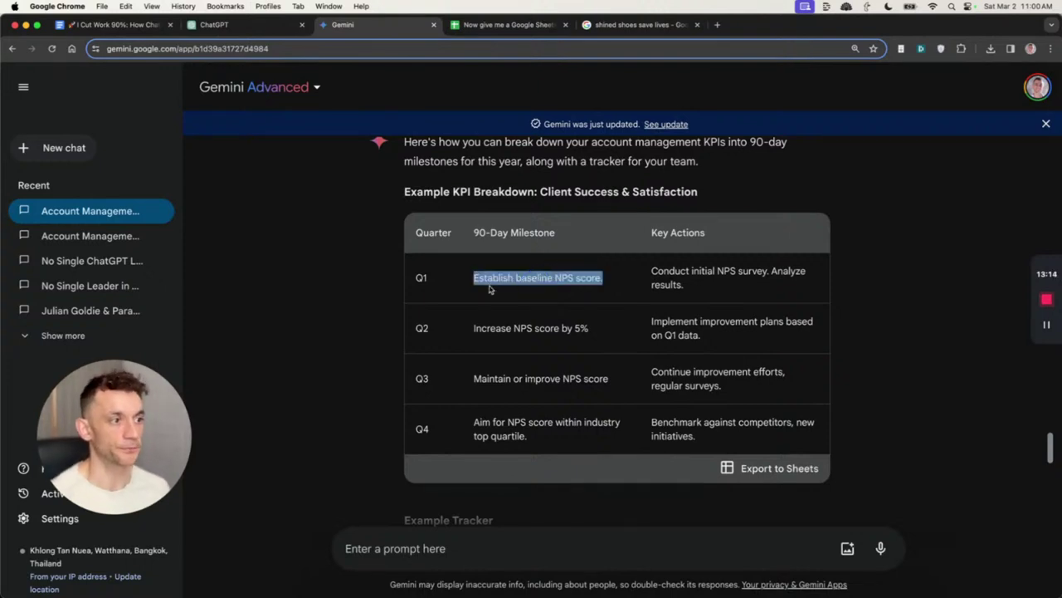
left_click(484, 301)
left_click(474, 278)
left_click(633, 271)
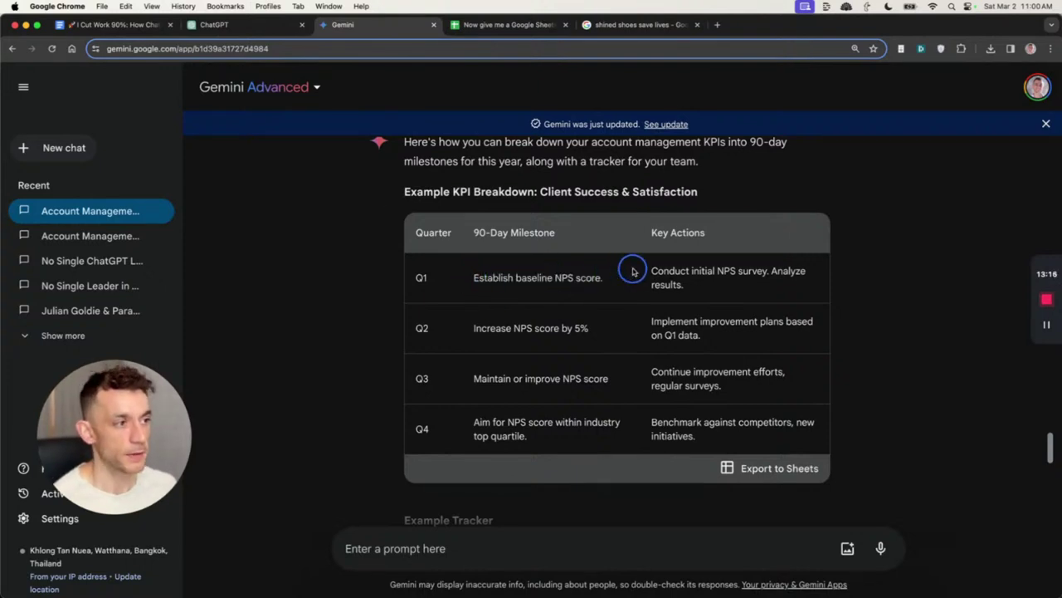
triple_click(633, 270)
left_click(579, 313)
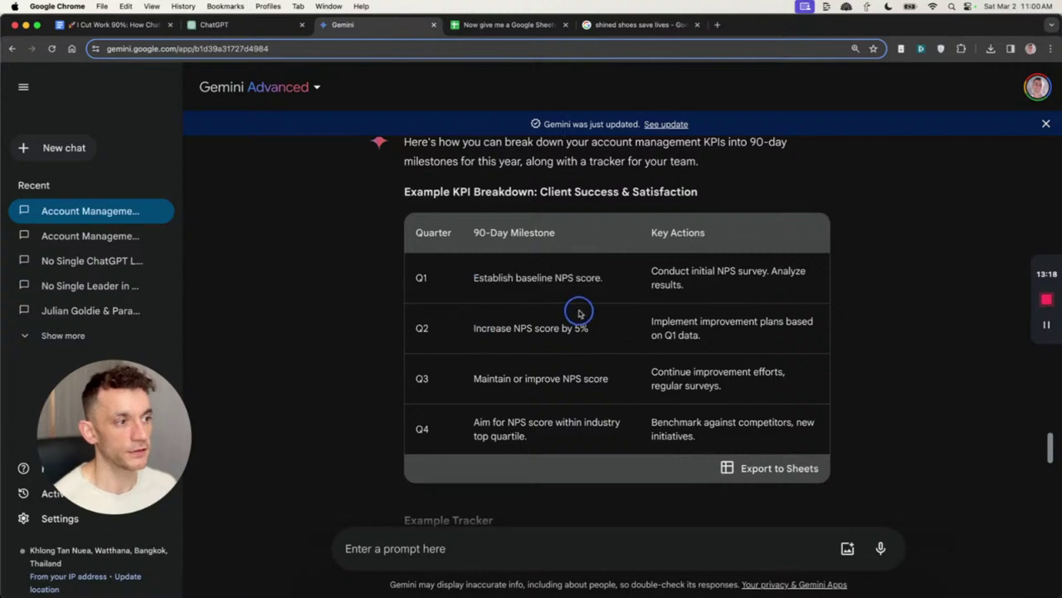
triple_click(592, 326)
left_click(451, 329)
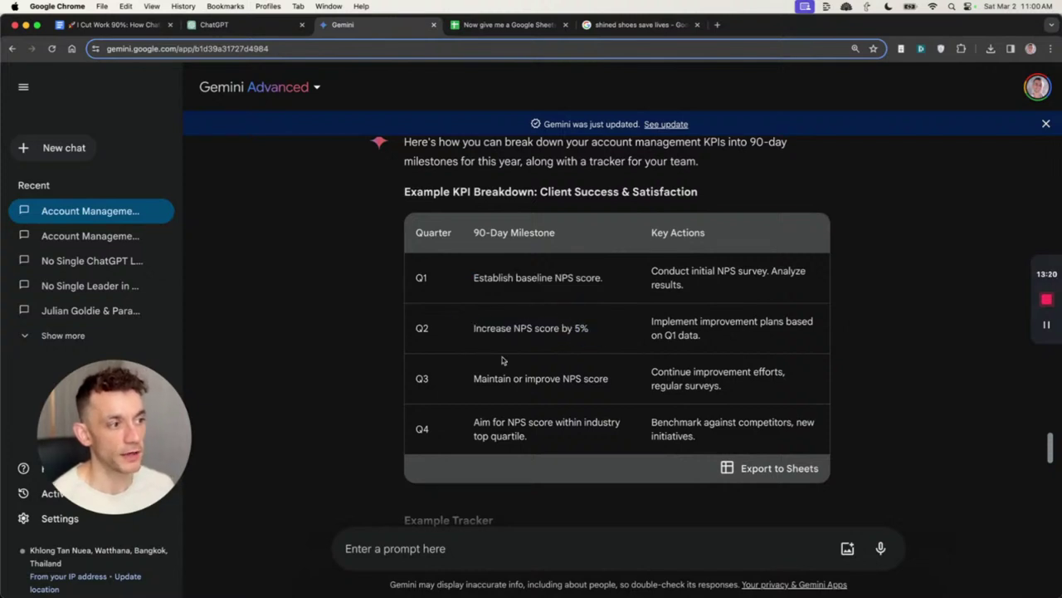
triple_click(548, 375)
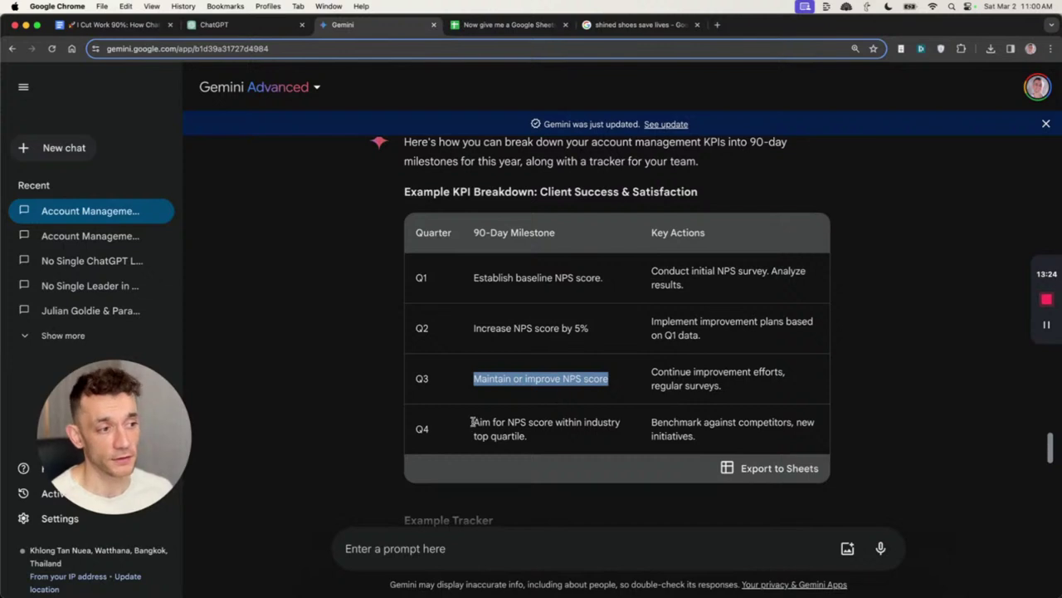
left_click_drag(473, 421, 548, 439)
triple_click(527, 419)
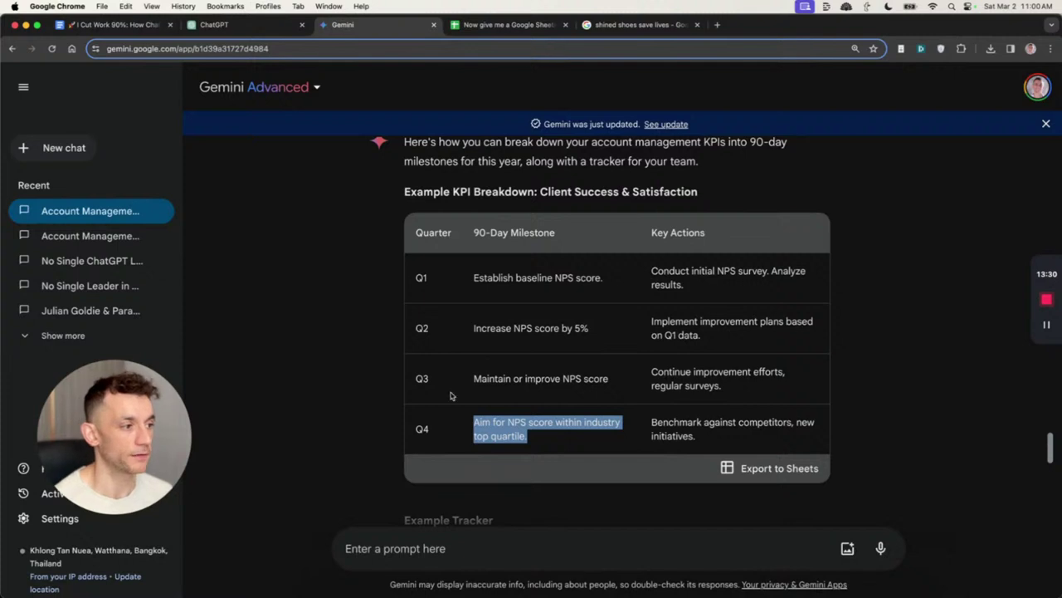
- Export the Client Success & Satisfaction milestone table to Google Sheets and open the new spreadsheet, closing the unneeded Google search page
left_click(776, 468)
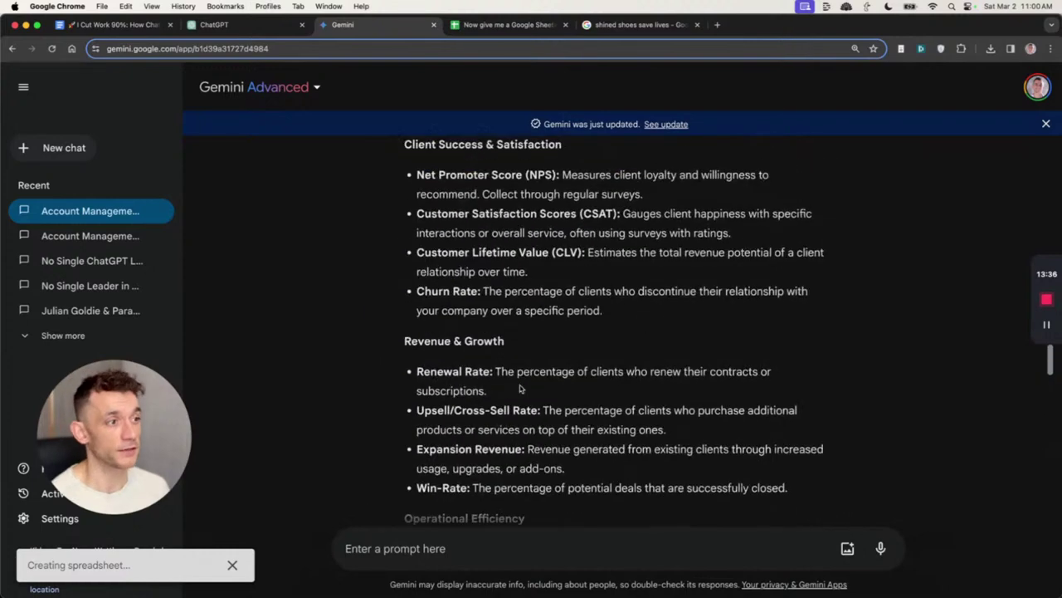
left_click(180, 565)
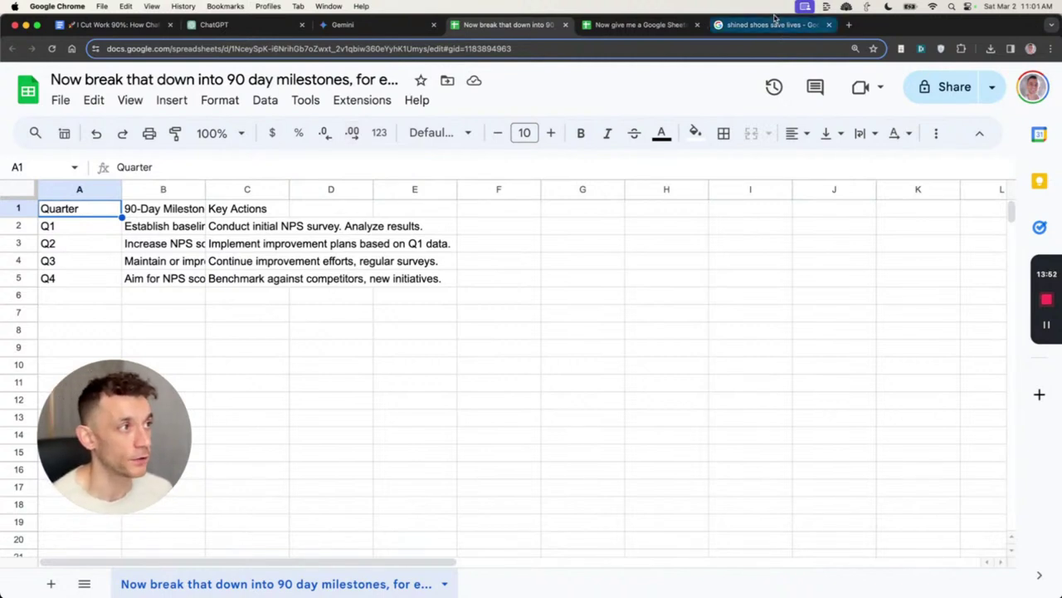
left_click(829, 24)
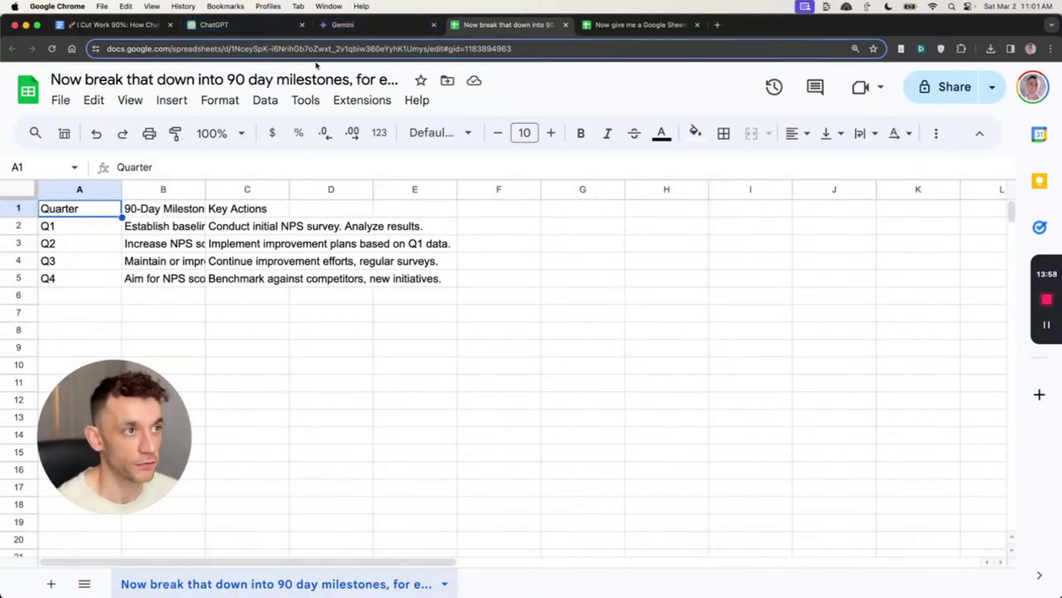
- Return to Gemini and look back over the milestone answer and the earlier spot-check tracker table in the conversation
left_click(337, 29)
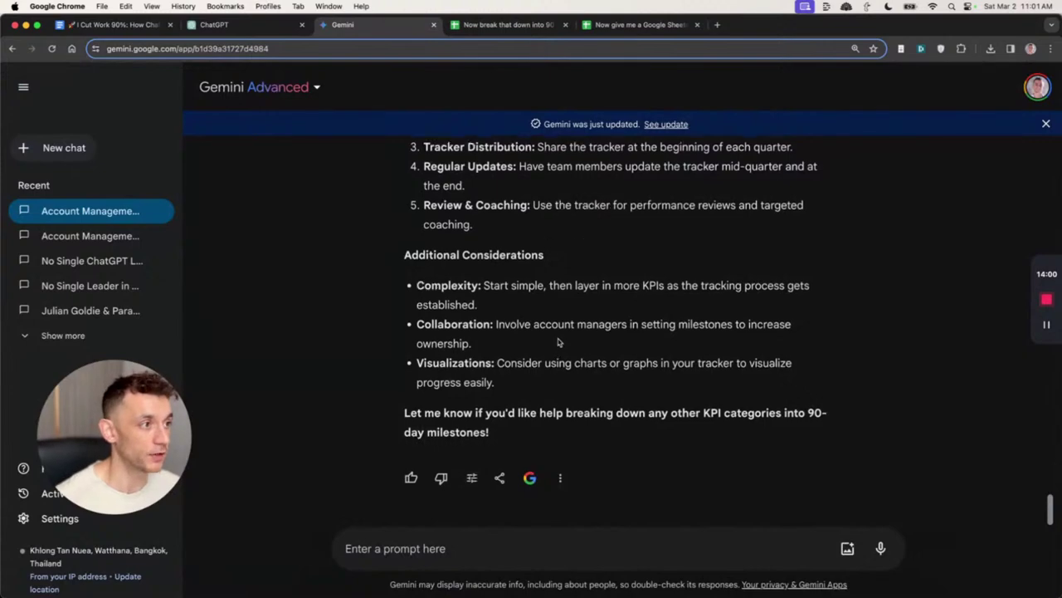
scroll(554, 344, "up", 5)
scroll(559, 347, "up", 8)
scroll(559, 347, "down", 10)
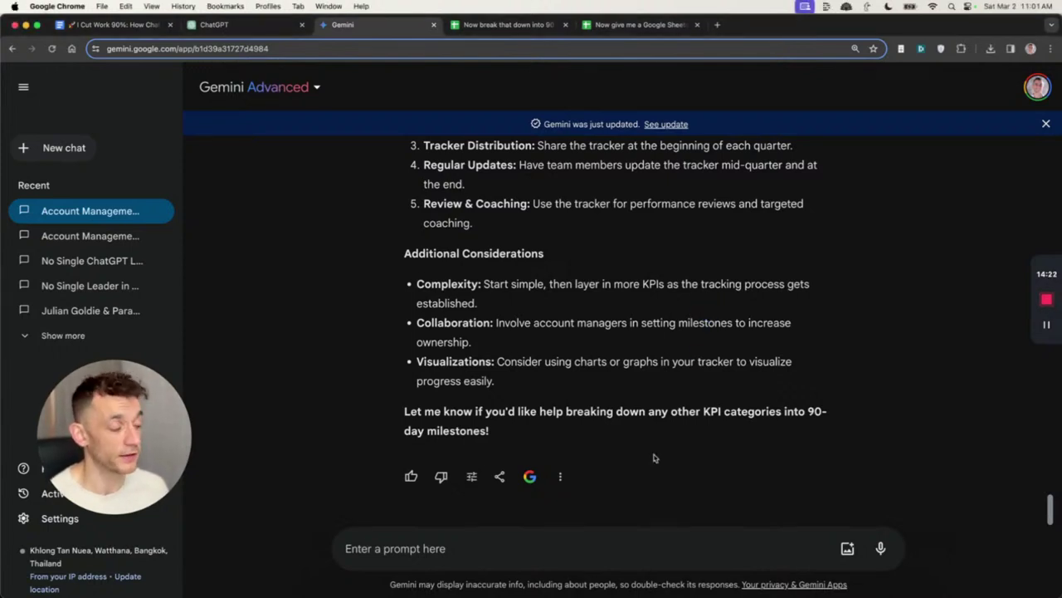
scroll(655, 456, "up", 1)
scroll(651, 428, "up", 20)
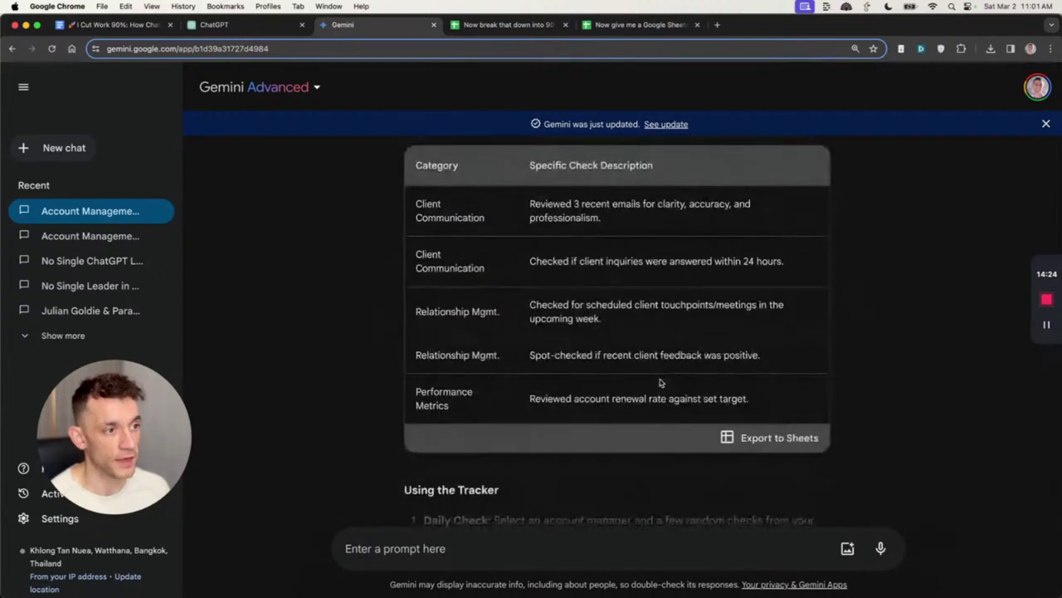
scroll(656, 357, "down", 20)
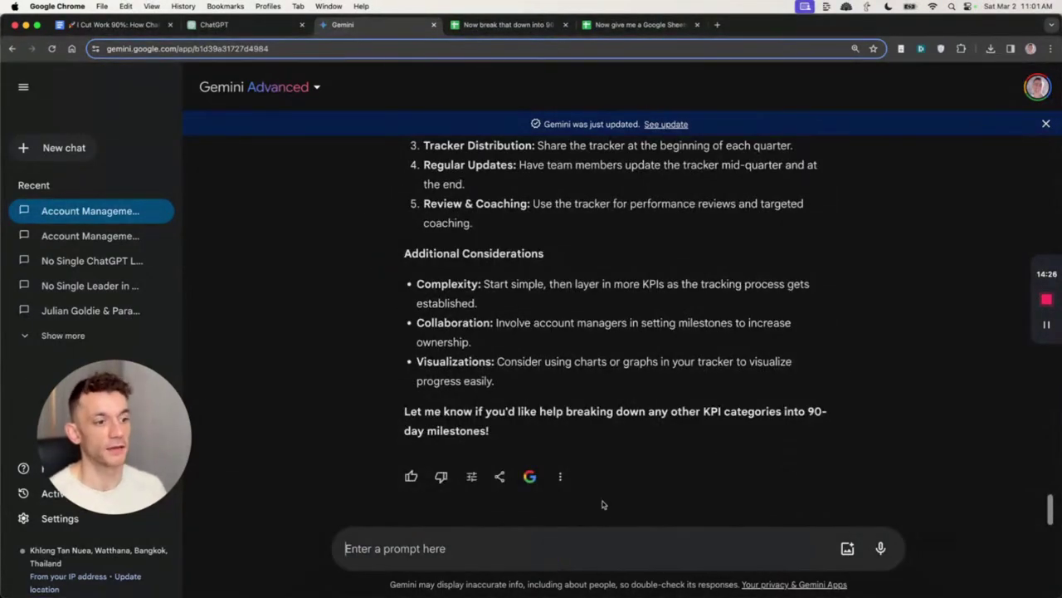
- Send Gemini the prompt "Now do the same for my marketing and operations team"
type("Now do the same f")
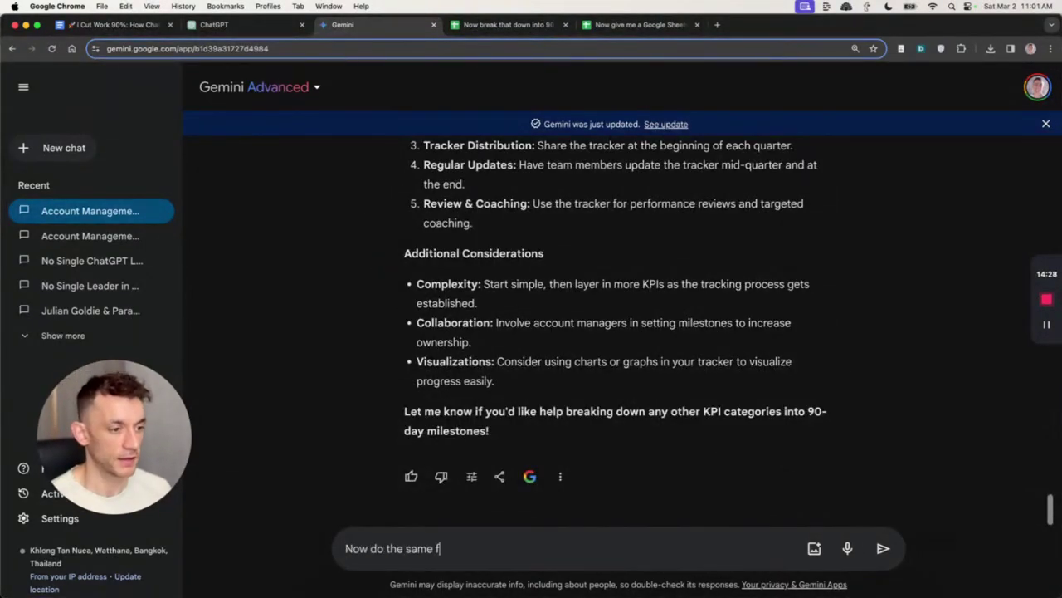
type("or my marketing and o")
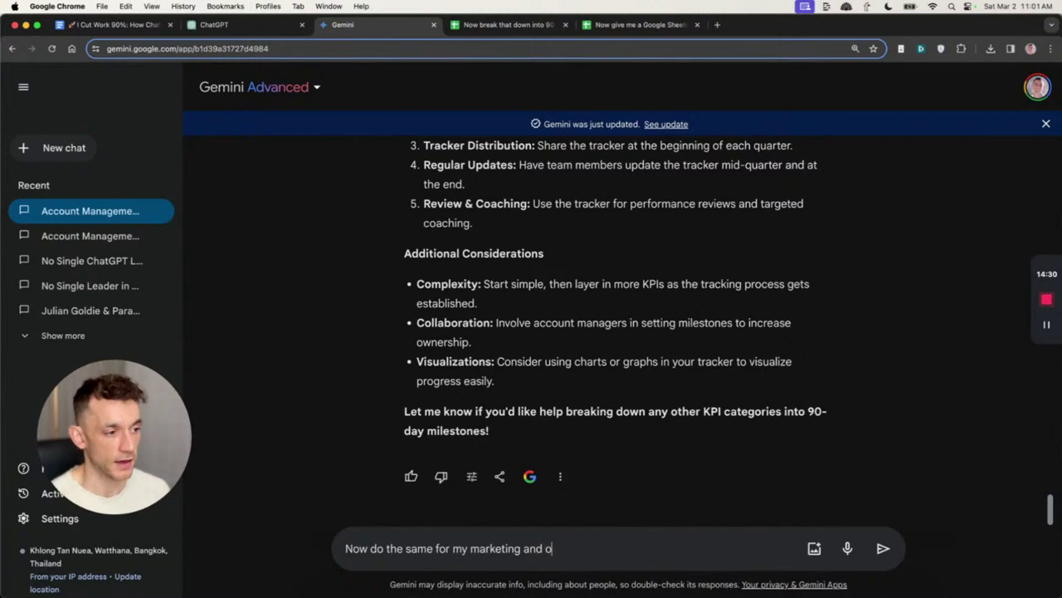
type("peraiton")
key("BackSpace")
key("BackSpace")
key("BackSpace")
type("tions team")
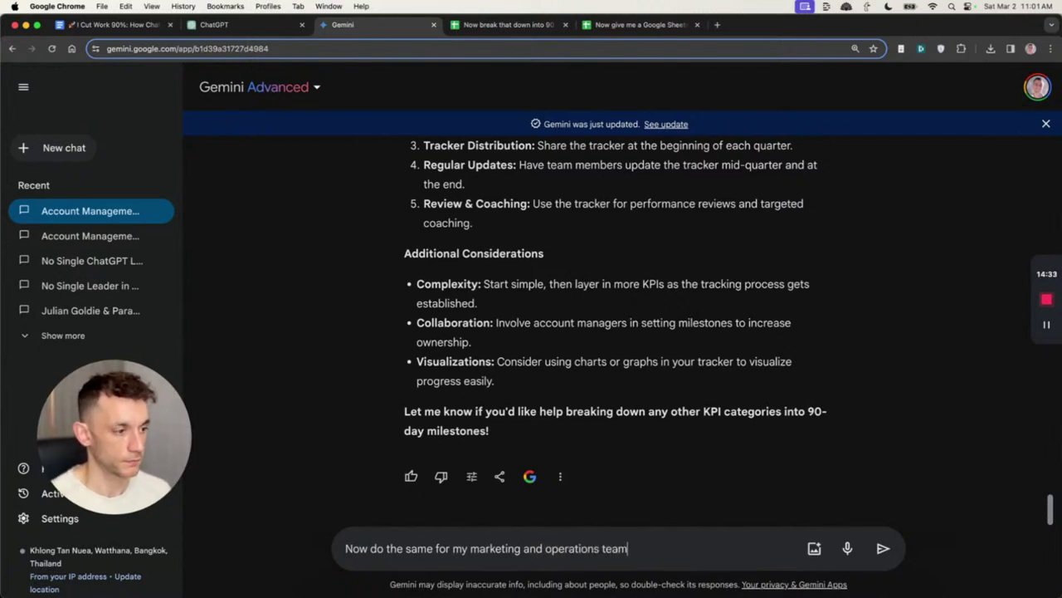
key("Return")
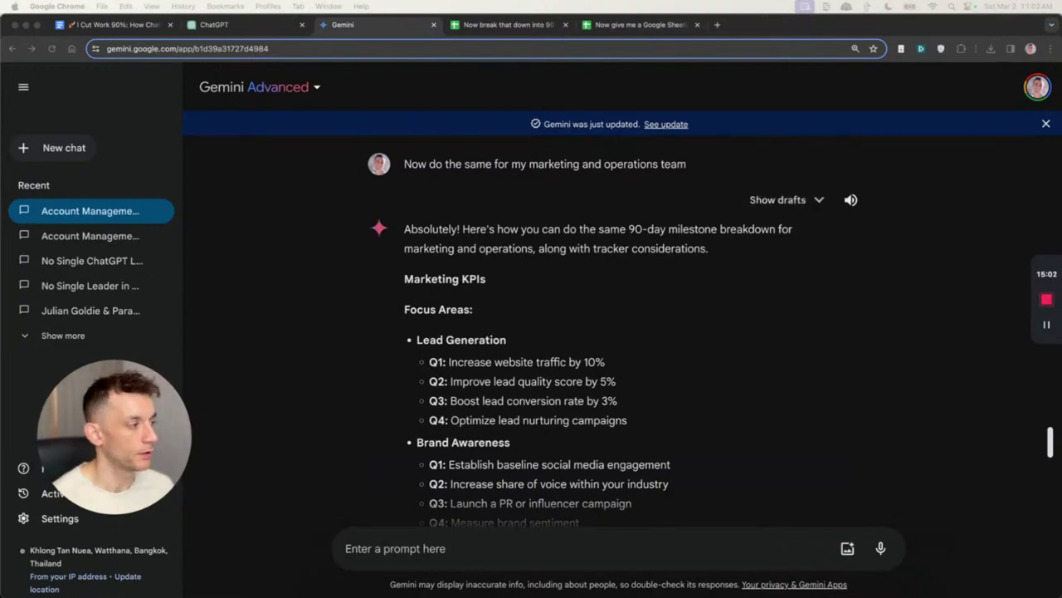
- Send "My team keep forgetting to fill out their daily sales metrics. What actions can I implement to ensure they do this everyday? Short + actionable tips please."
scroll(606, 333, "down", 15)
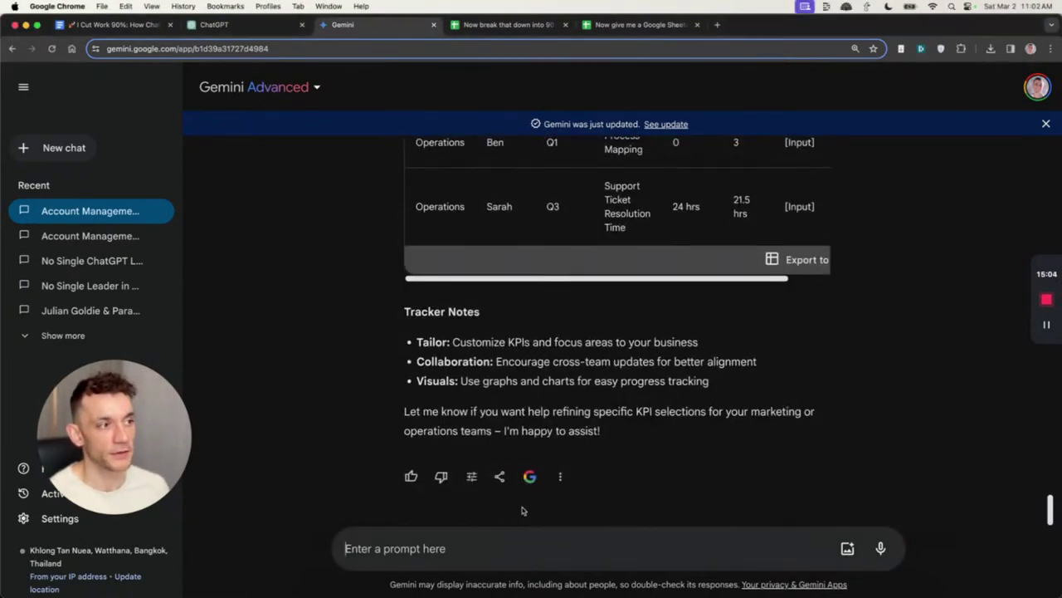
type("My team keep forgetting to fill out their daily sales metrics. What actions can I implement to ensure they do this everyday? Short + actionable tips please.")
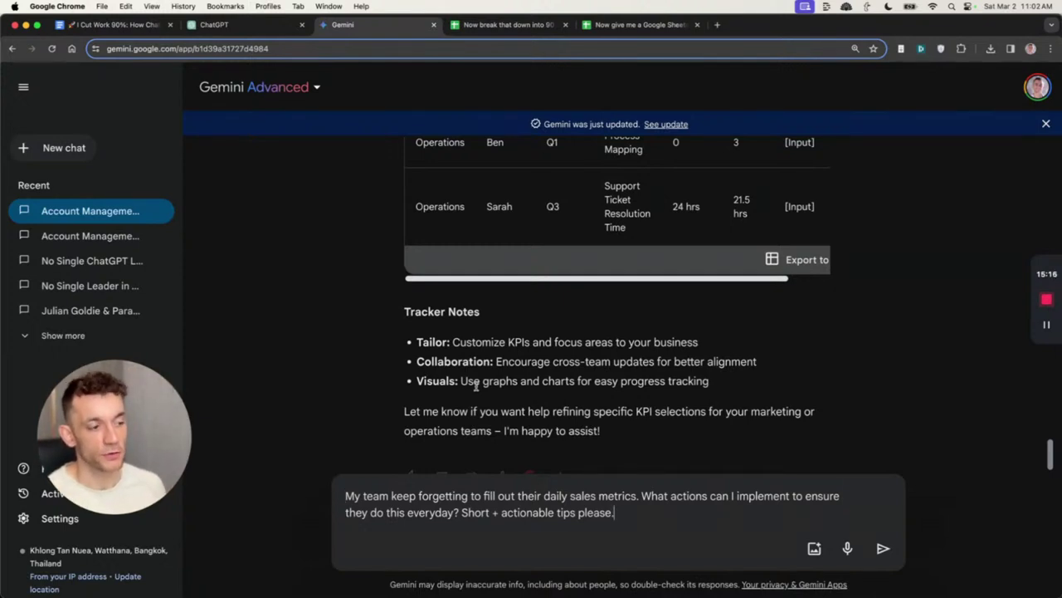
key("Return")
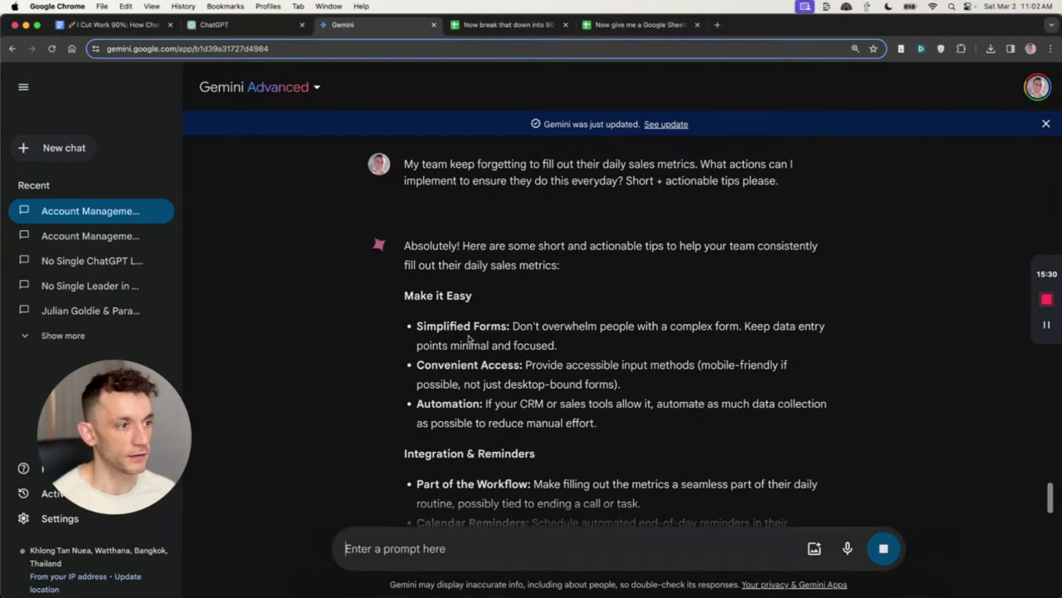
- Read Gemini's tips on daily sales metrics, from Make it Easy through the Accountability & Ownership section
triple_click(441, 324)
scroll(438, 319, "down", 3)
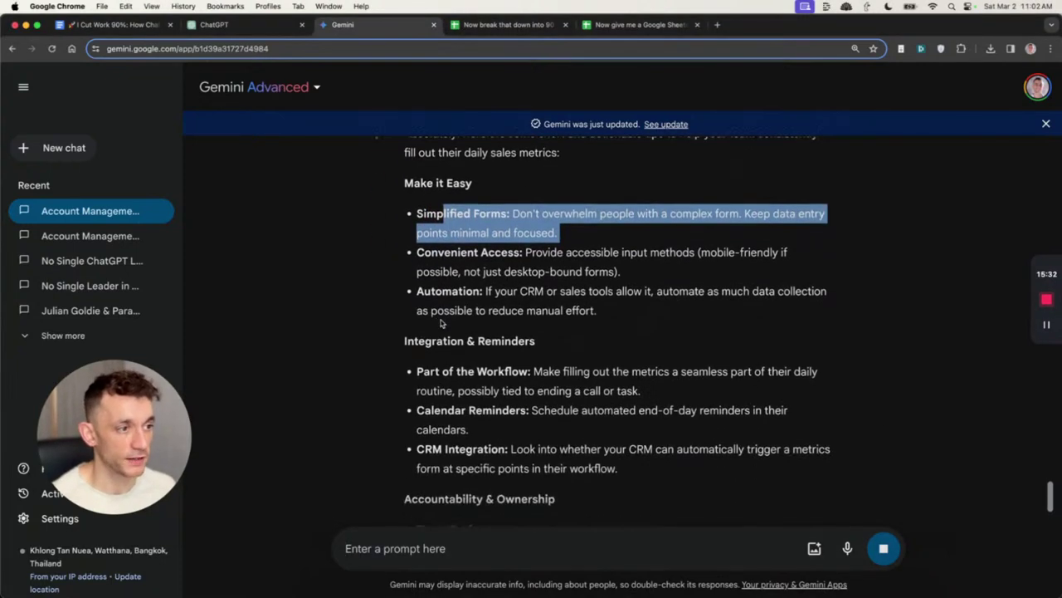
scroll(548, 304, "up", 2)
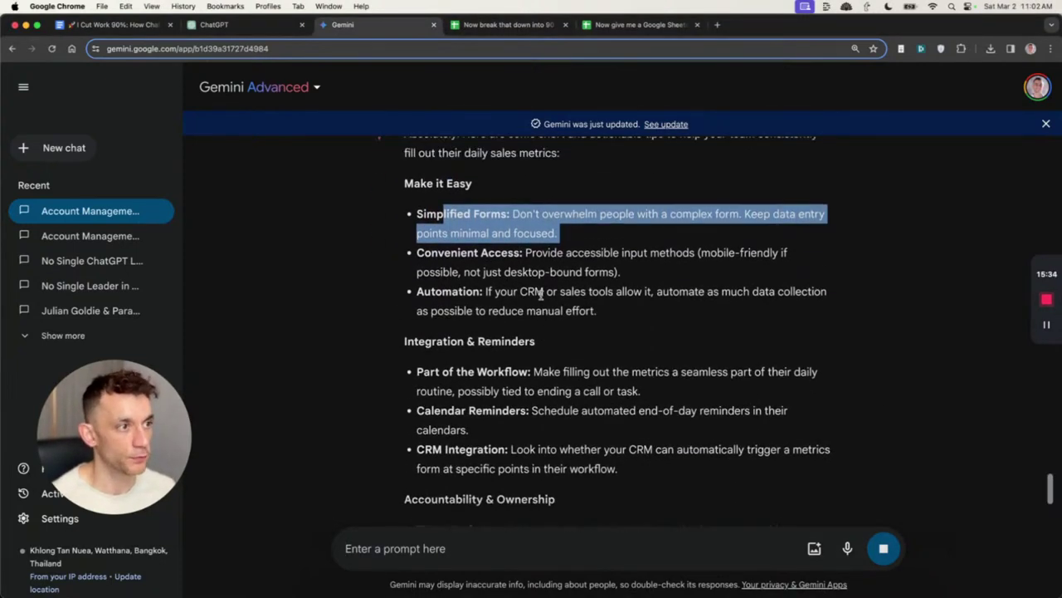
left_click(448, 266)
left_click(460, 201)
left_click_drag(461, 201, 589, 225)
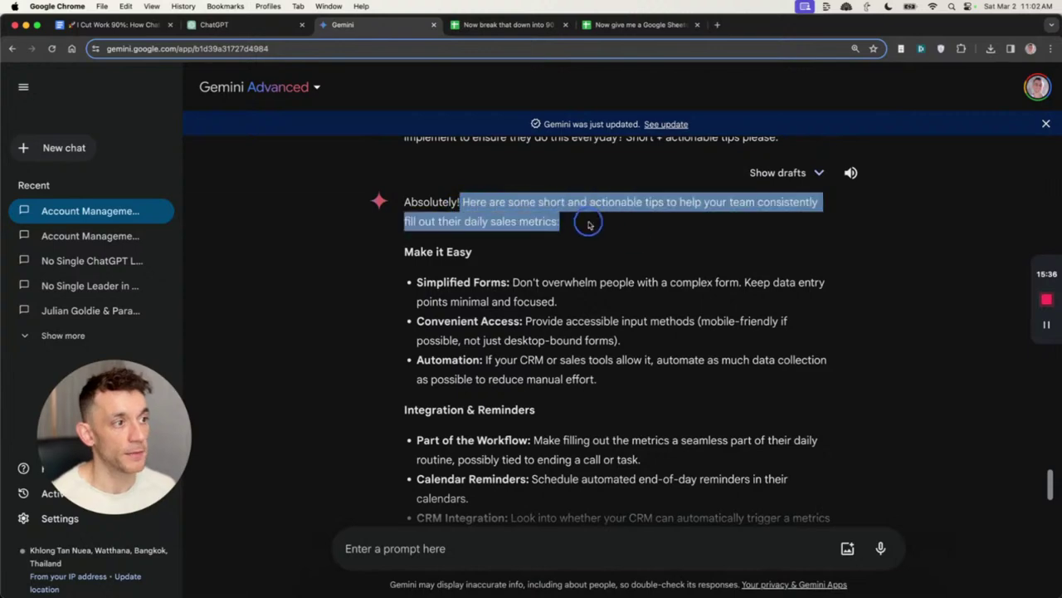
scroll(631, 453, "down", 3)
scroll(631, 456, "down", 3)
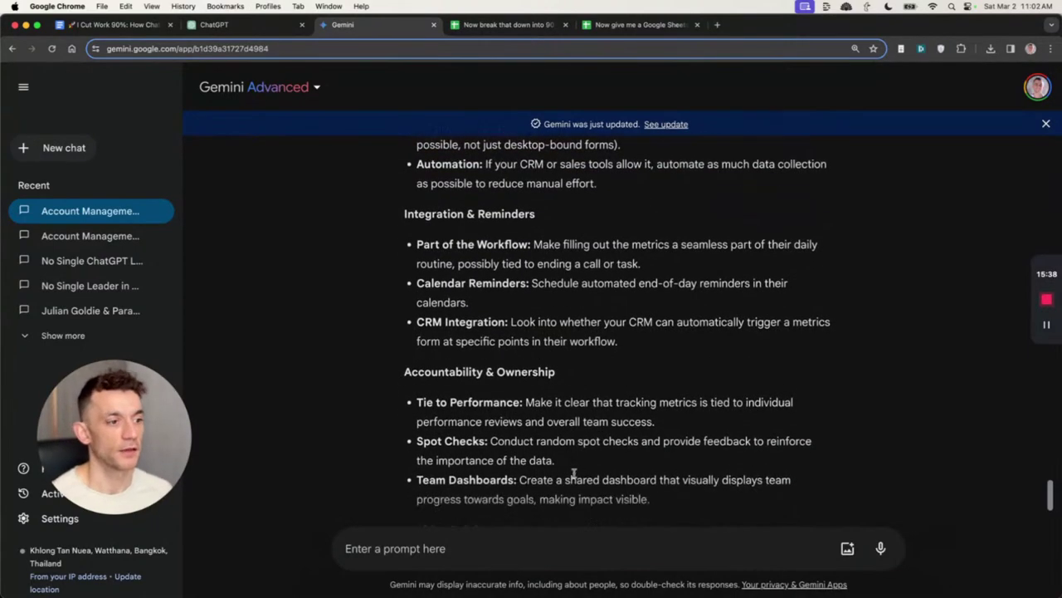
left_click_drag(416, 329, 700, 419)
scroll(699, 419, "down", 1)
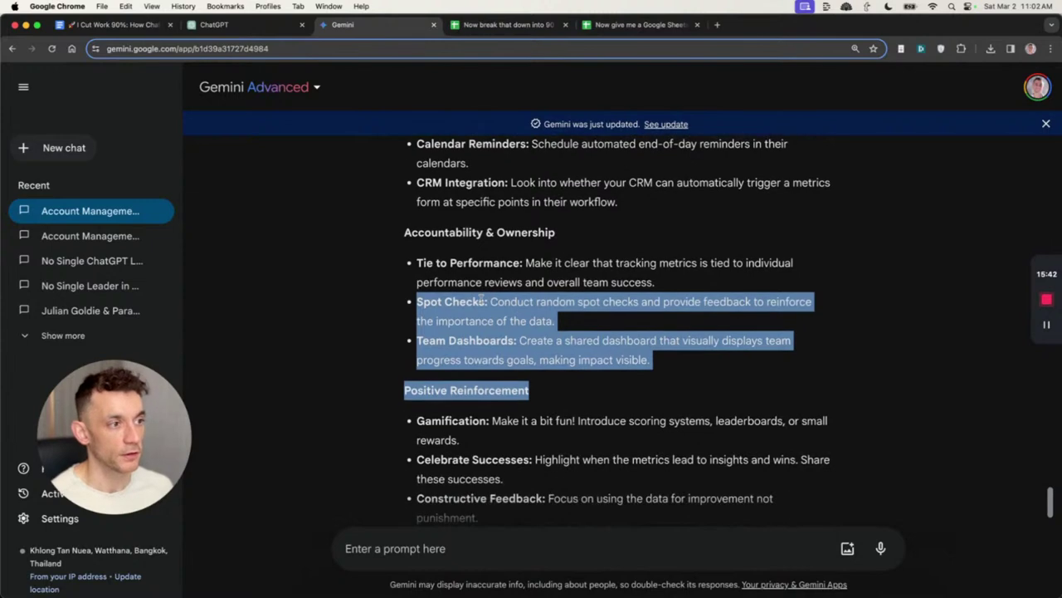
left_click(426, 252)
left_click_drag(416, 264, 735, 282)
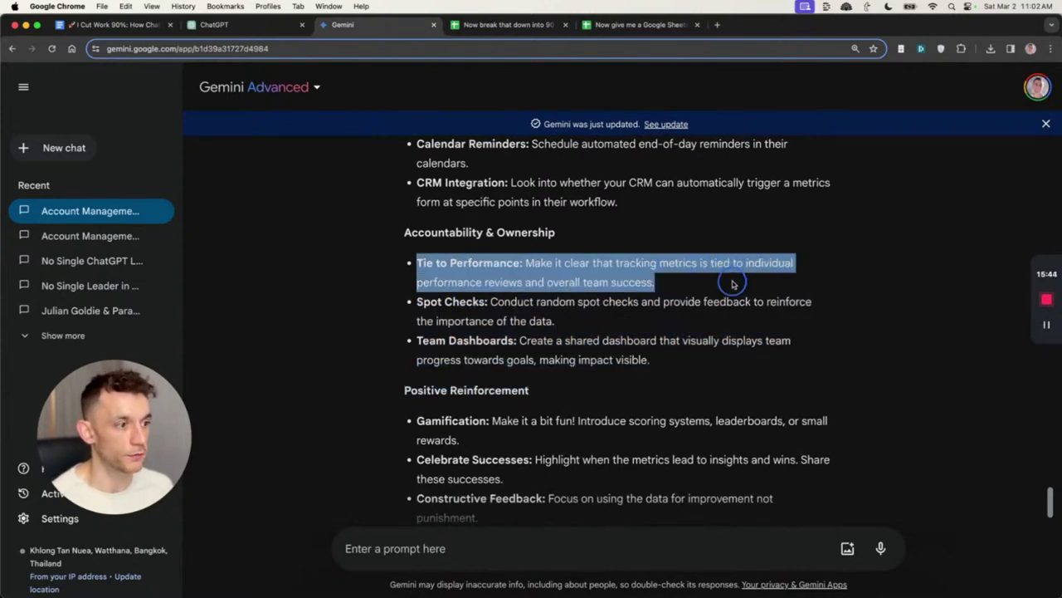
- Examine the Positive Reinforcement tips, especially Gamification and Celebrate Successes
scroll(407, 279, "down", 3)
left_click_drag(407, 279, 552, 348)
left_click(531, 307)
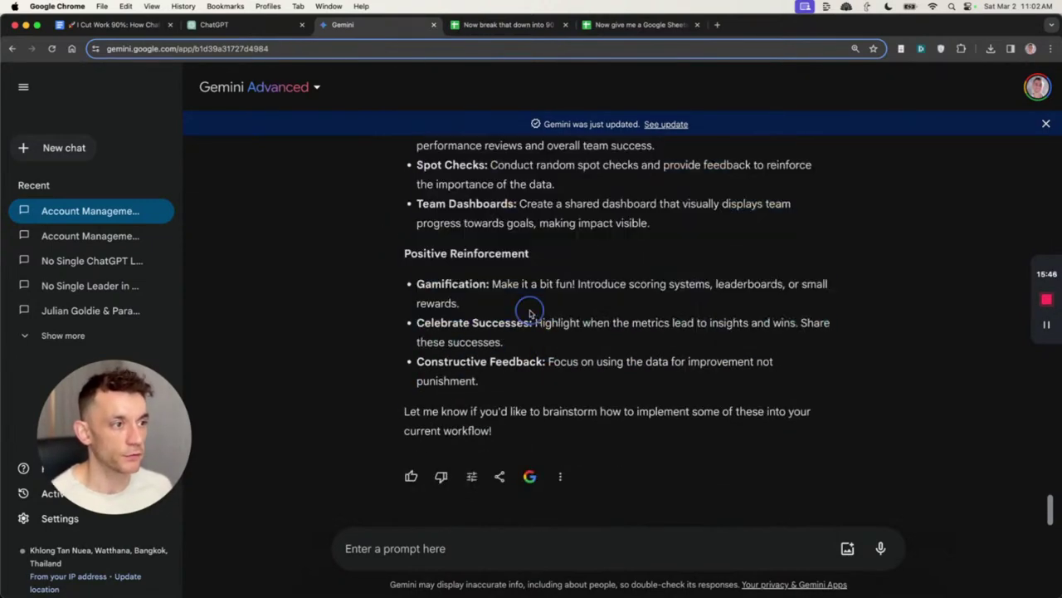
left_click_drag(426, 283, 528, 299)
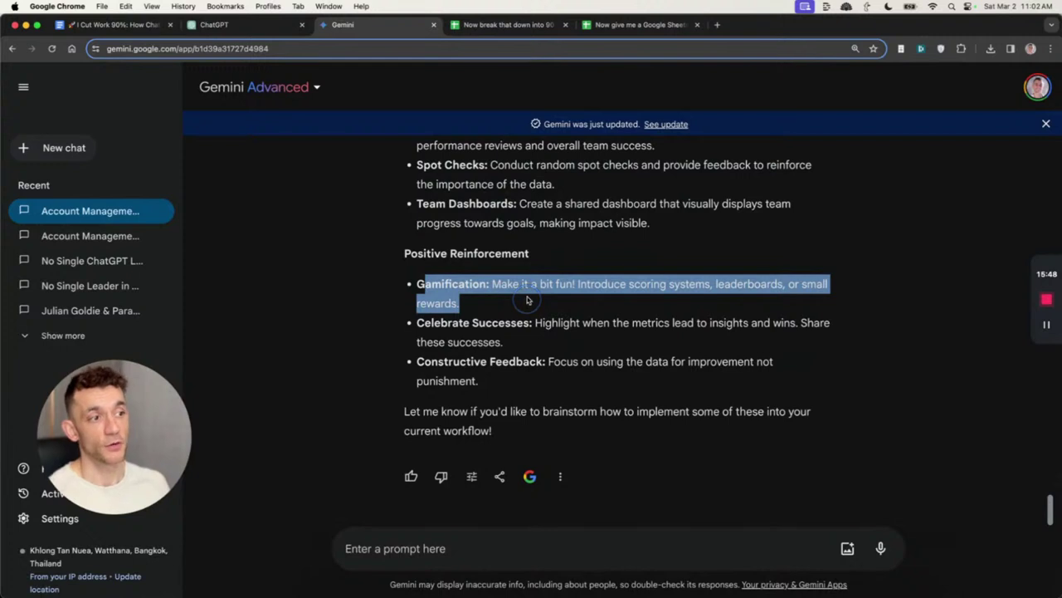
triple_click(526, 284)
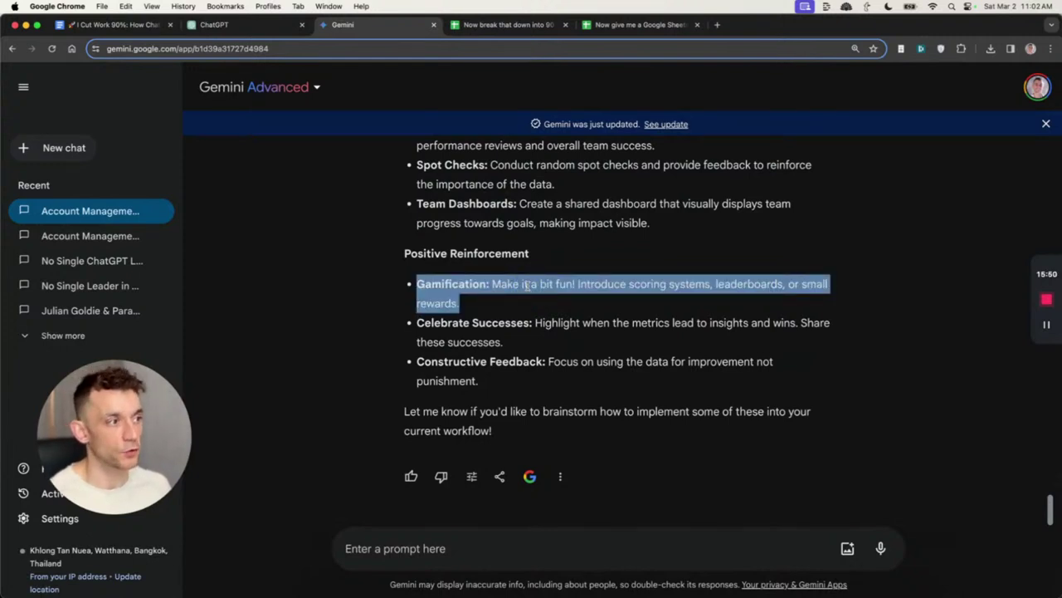
triple_click(527, 285)
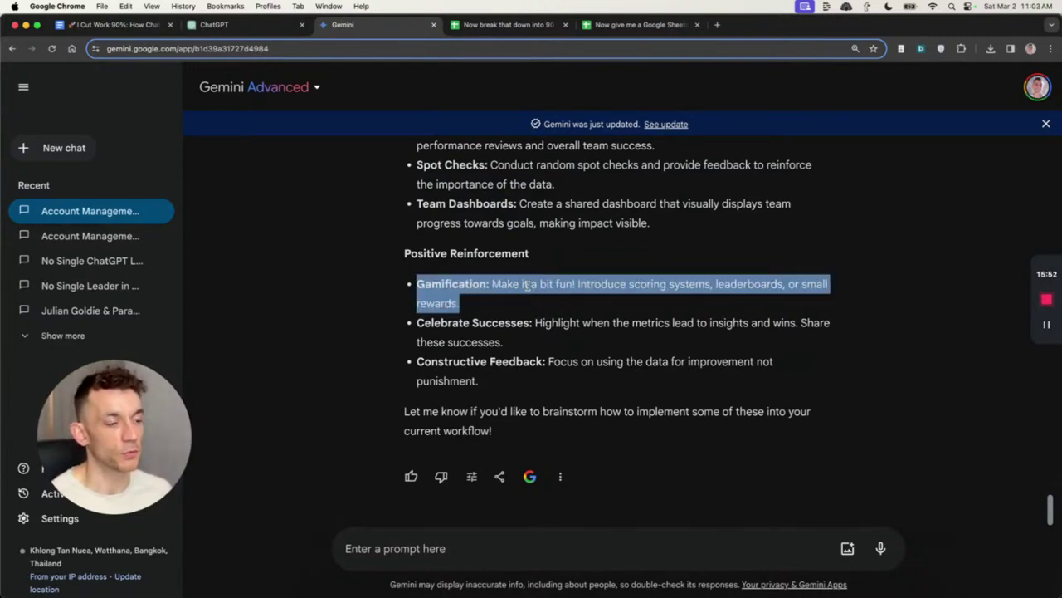
double_click(520, 323)
- Go back over the answer's main sections, from Make it Easy and Integration & Reminders to Accountability & Ownership
scroll(523, 328, "up", 3)
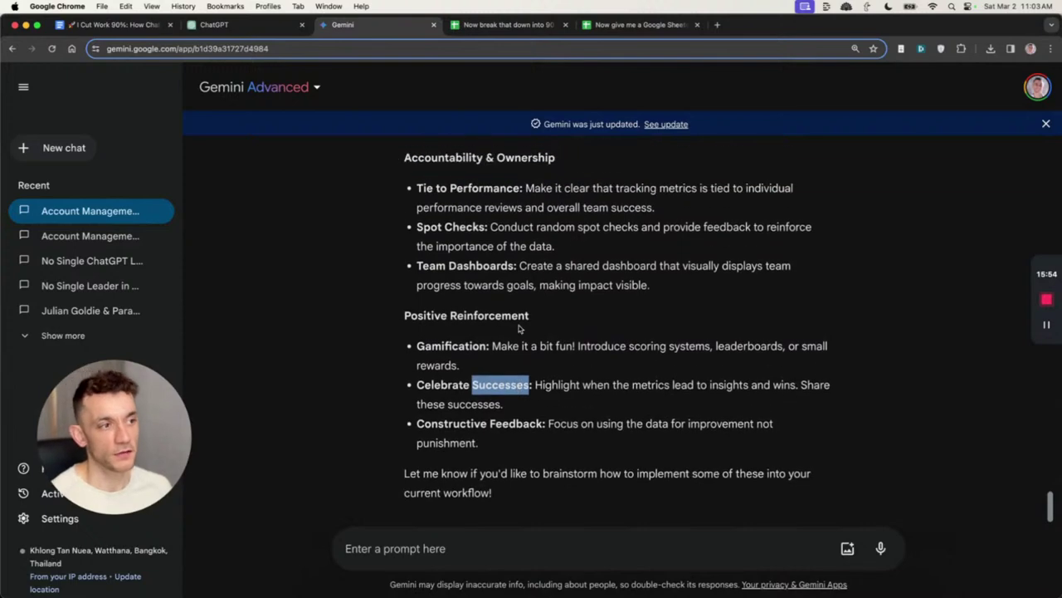
scroll(524, 331, "up", 5)
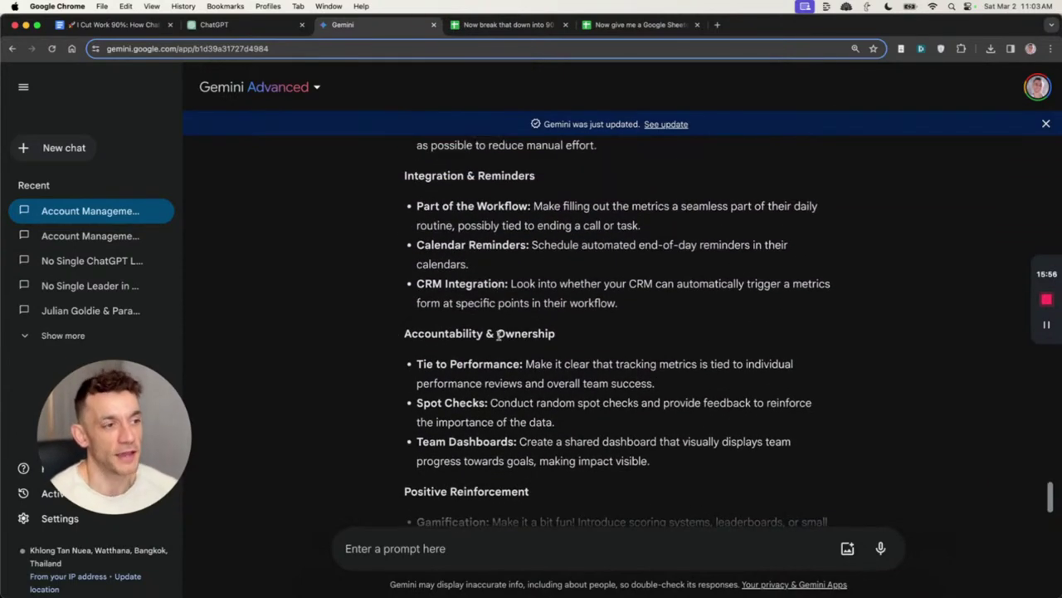
scroll(513, 405, "up", 5)
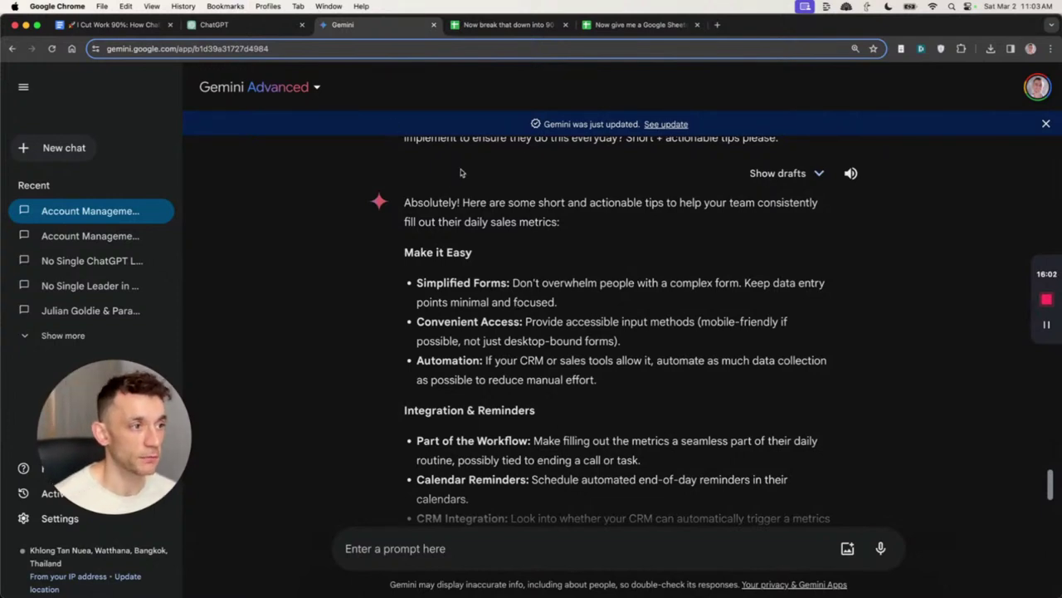
left_click_drag(407, 242, 545, 379)
scroll(415, 249, "down", 1)
scroll(503, 372, "down", 5)
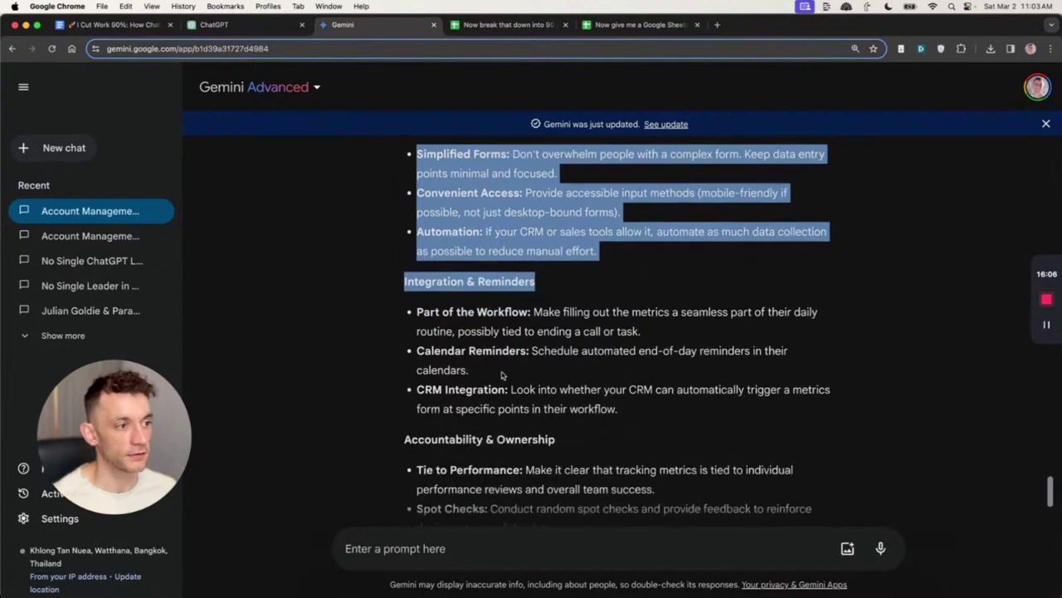
triple_click(512, 226)
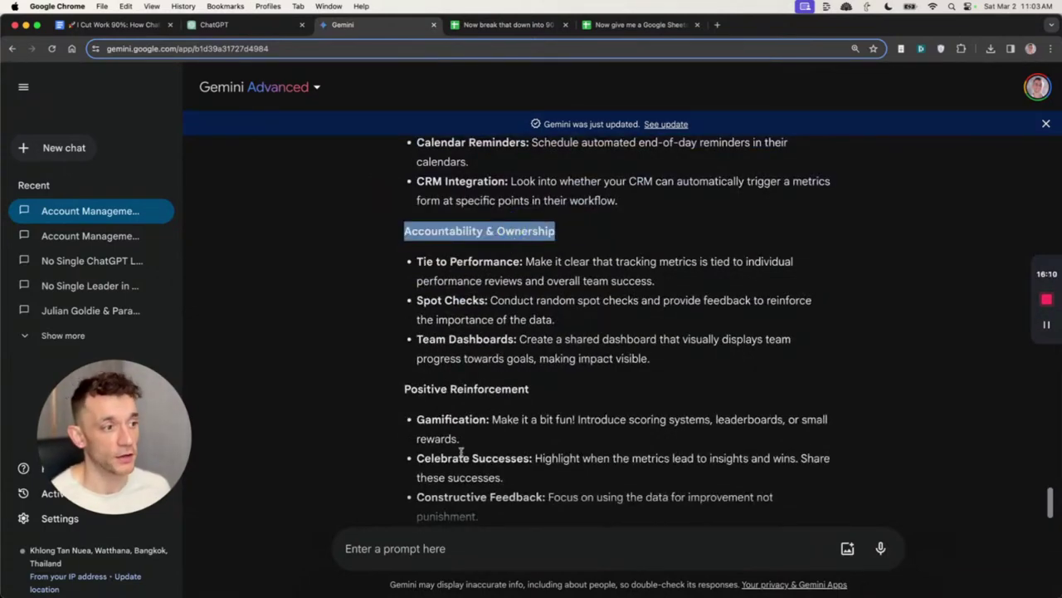
- Read Gemini's Positive Reinforcement section through Constructive Feedback and the closing lines of the answer
left_click(392, 390, "shift")
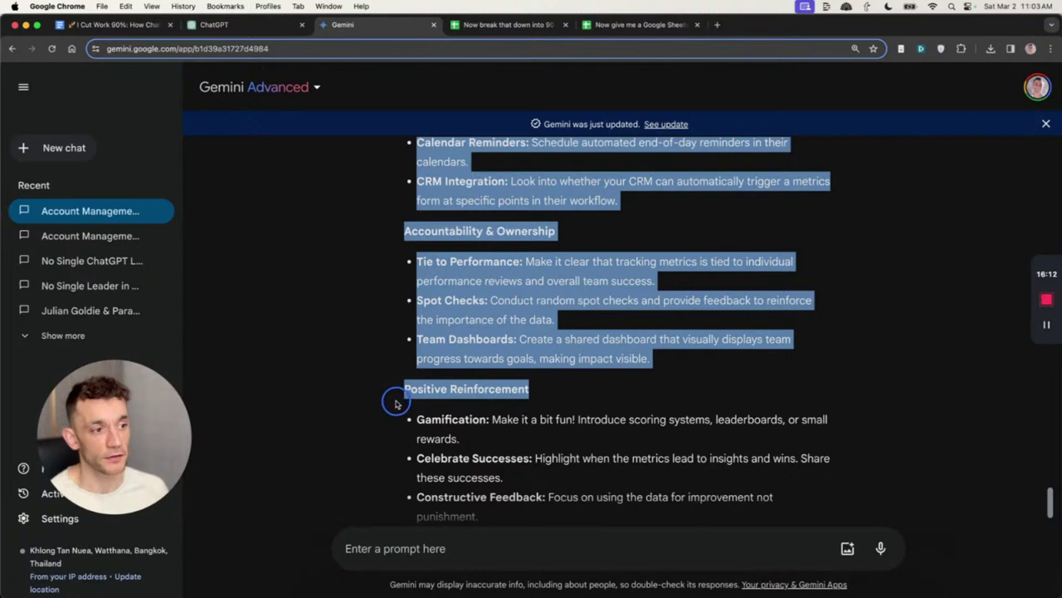
triple_click(404, 394)
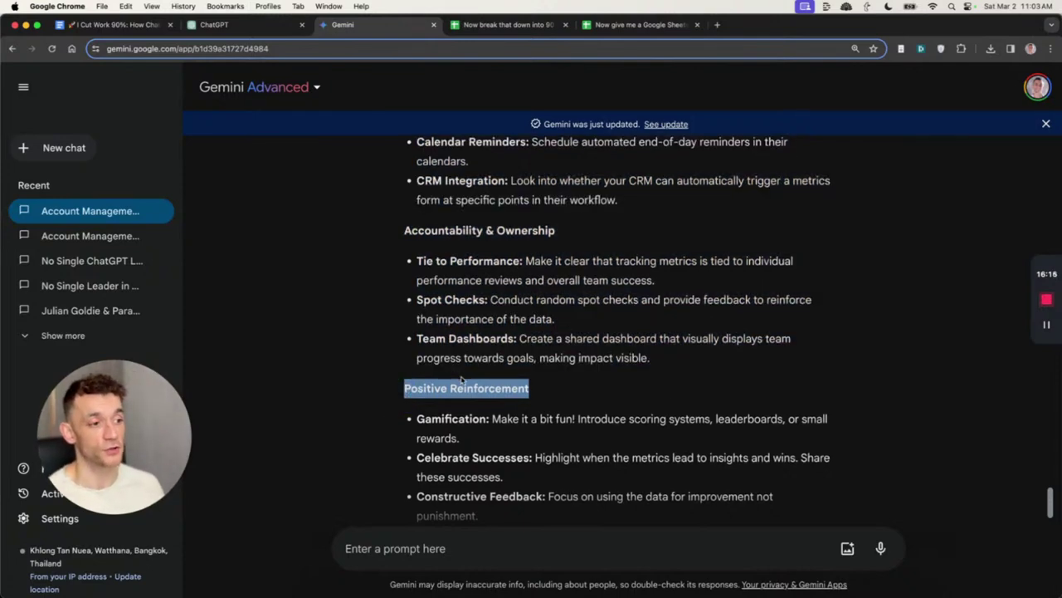
scroll(473, 394, "down", 3)
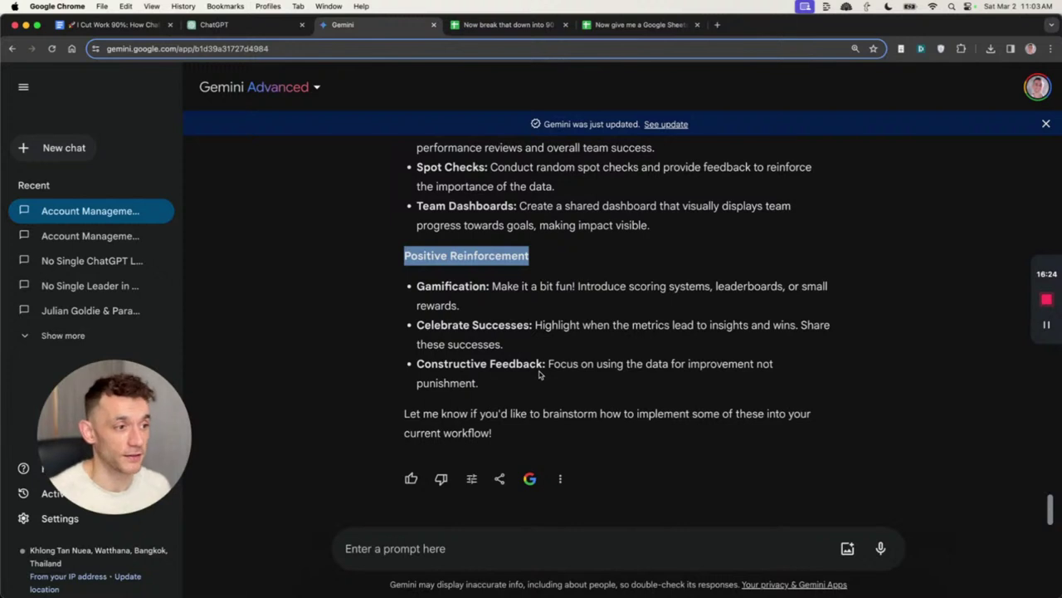
- Look back over the Sample Marketing & Operations Tracker and the quarterly Operations KPIs in the Gemini chat
scroll(526, 362, "up", 15)
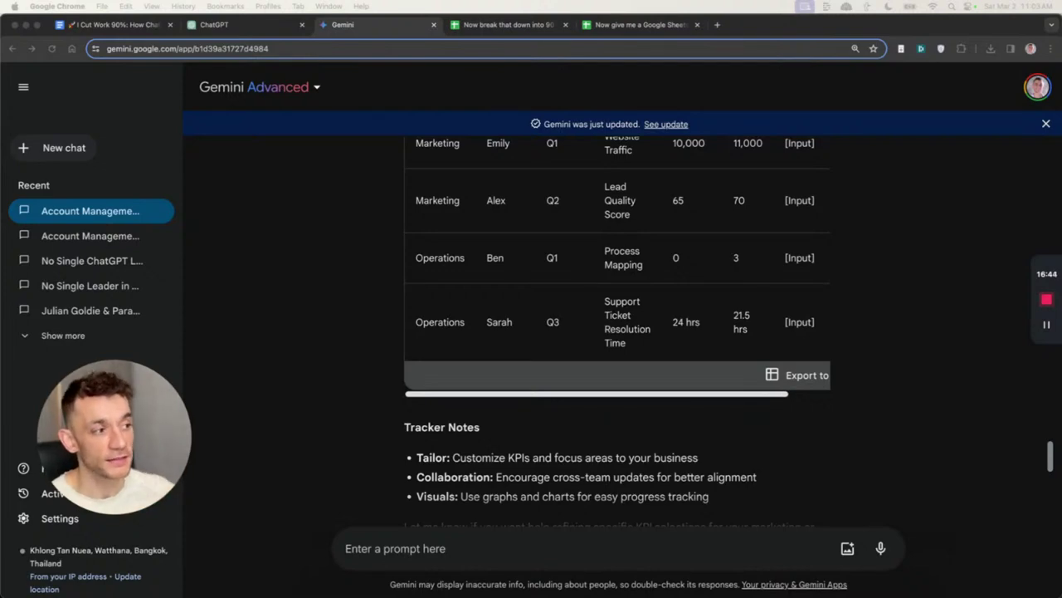
scroll(573, 326, "down", 10)
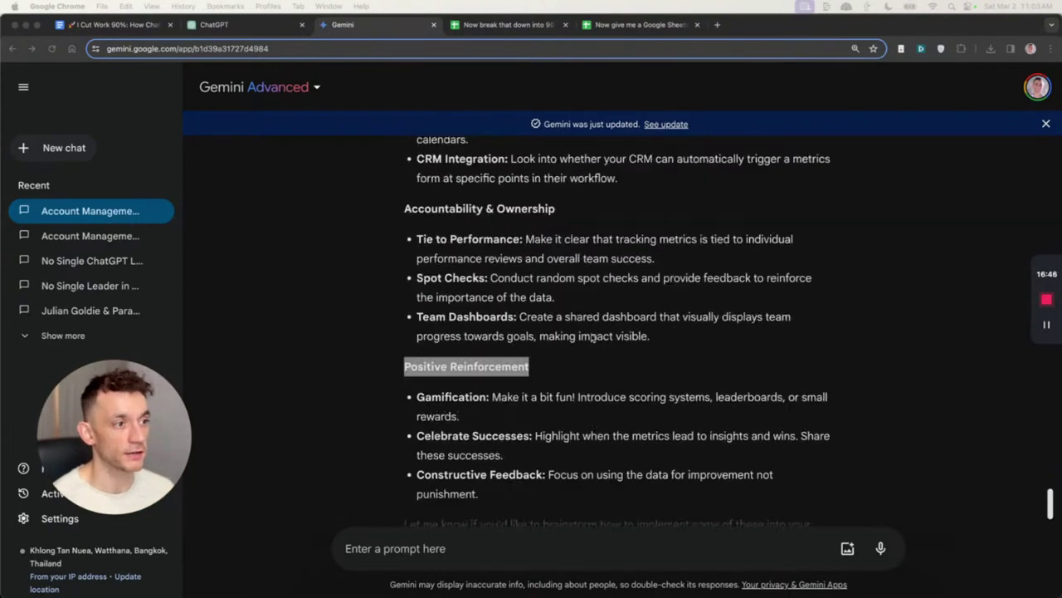
scroll(581, 332, "up", 10)
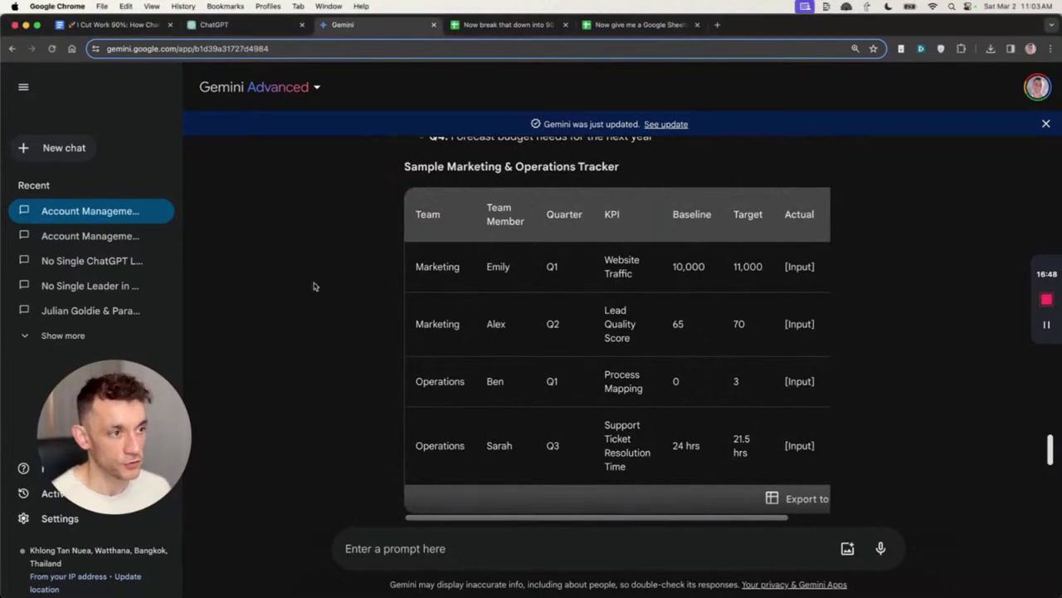
left_click_drag(425, 136, 639, 426)
left_click(640, 427)
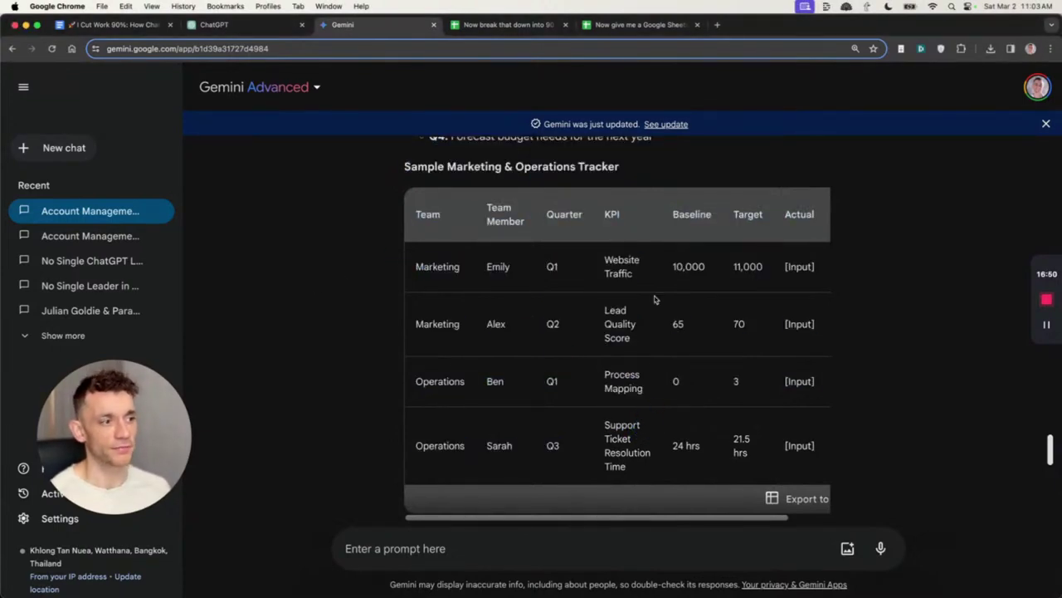
scroll(548, 336, "up", 3)
scroll(548, 336, "up", 8)
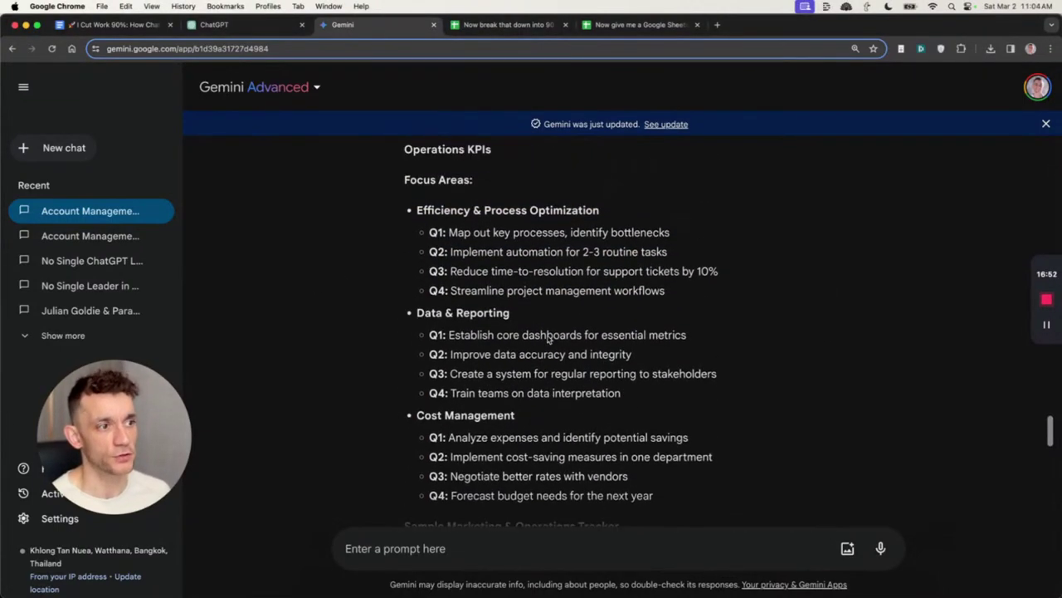
scroll(515, 362, "up", 5)
scroll(531, 415, "down", 15)
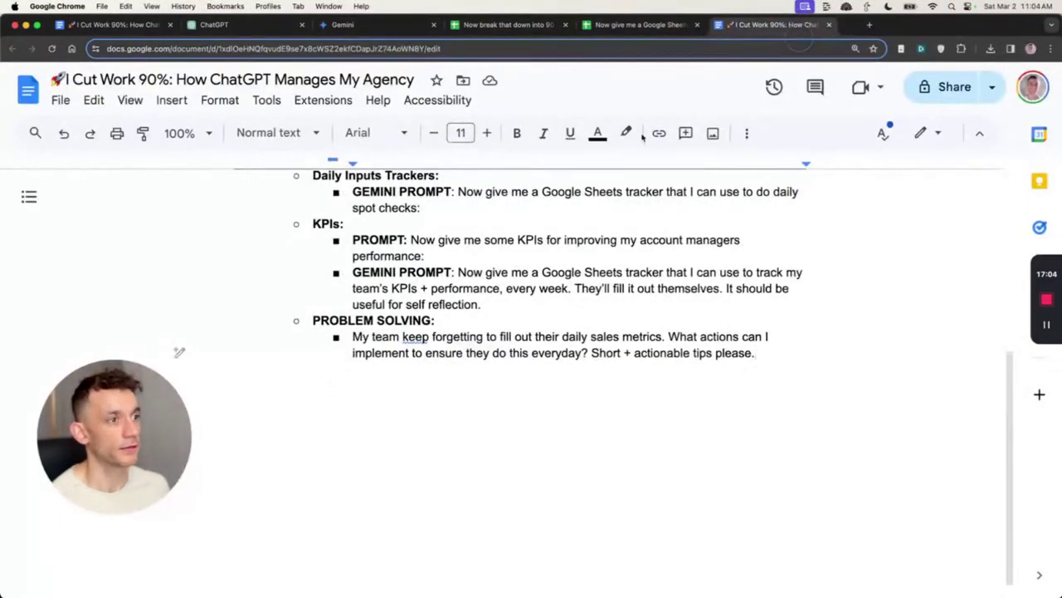
- Review the DANGERS points in the Google Docs notes "I Cut Work 90%: How ChatGPT Manages My Agency"
scroll(490, 313, "down", 5)
scroll(326, 280, "up", 5)
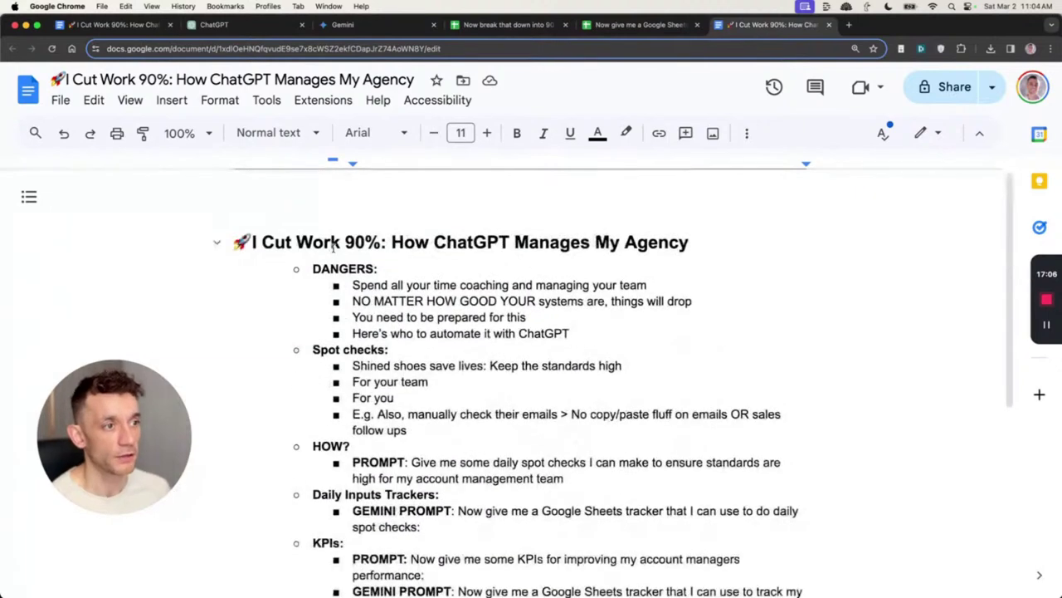
left_click_drag(313, 268, 666, 279)
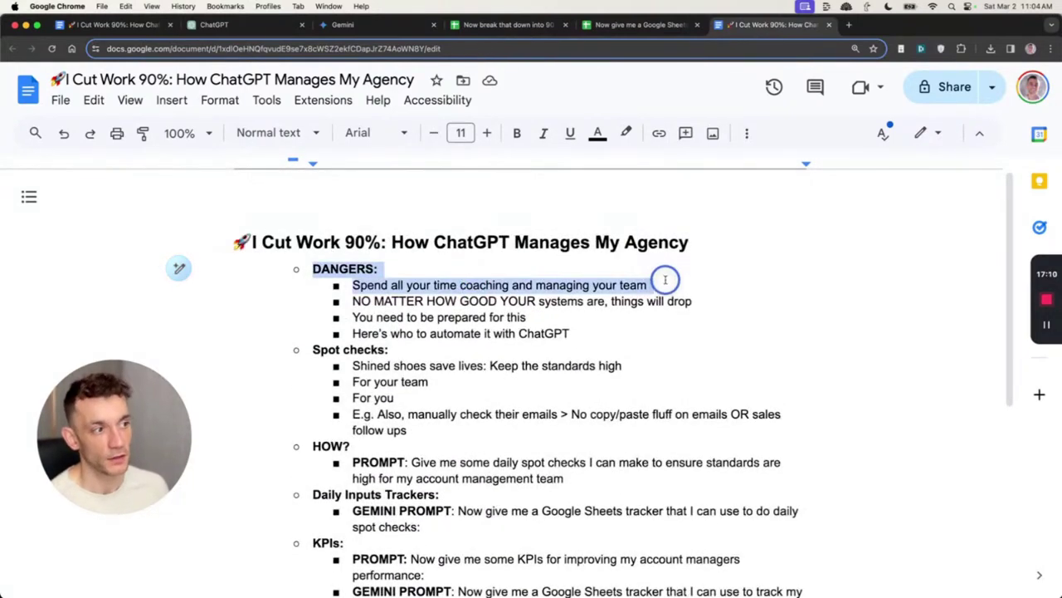
left_click(559, 284)
triple_click(558, 285)
left_click(535, 300)
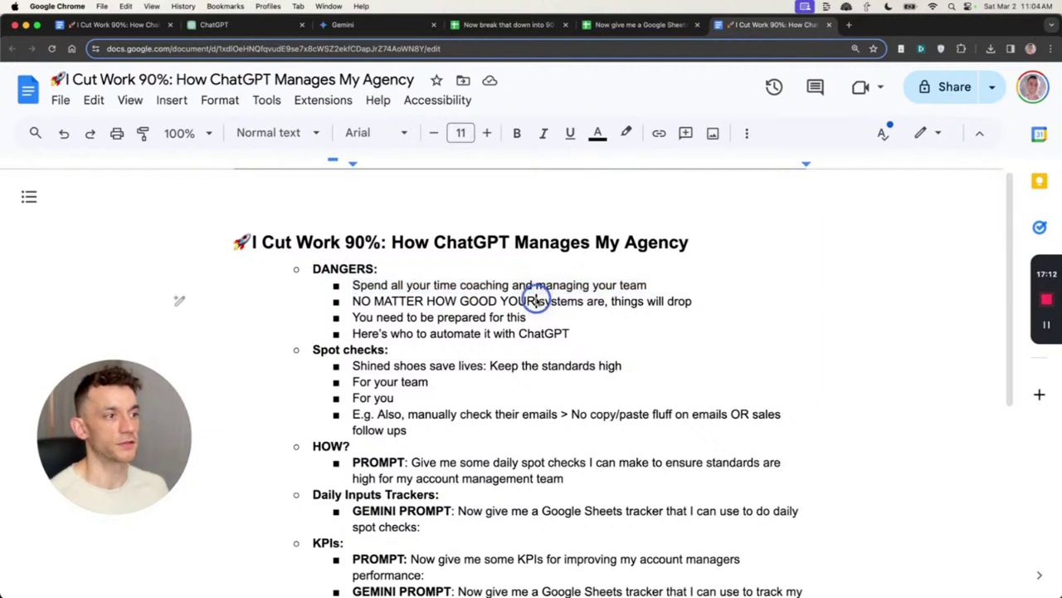
triple_click(510, 317)
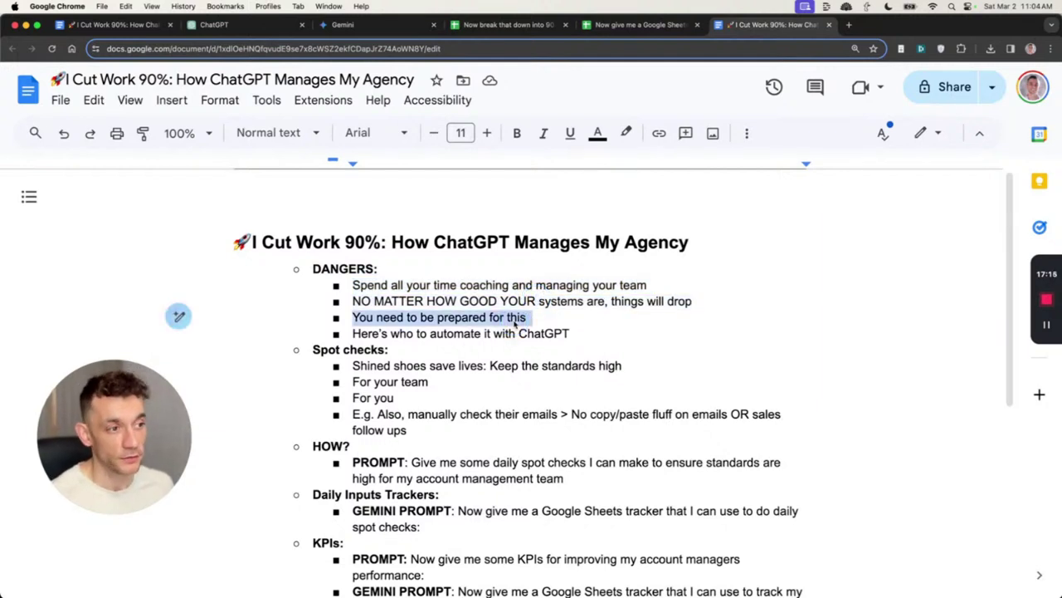
triple_click(501, 333)
scroll(498, 332, "down", 3)
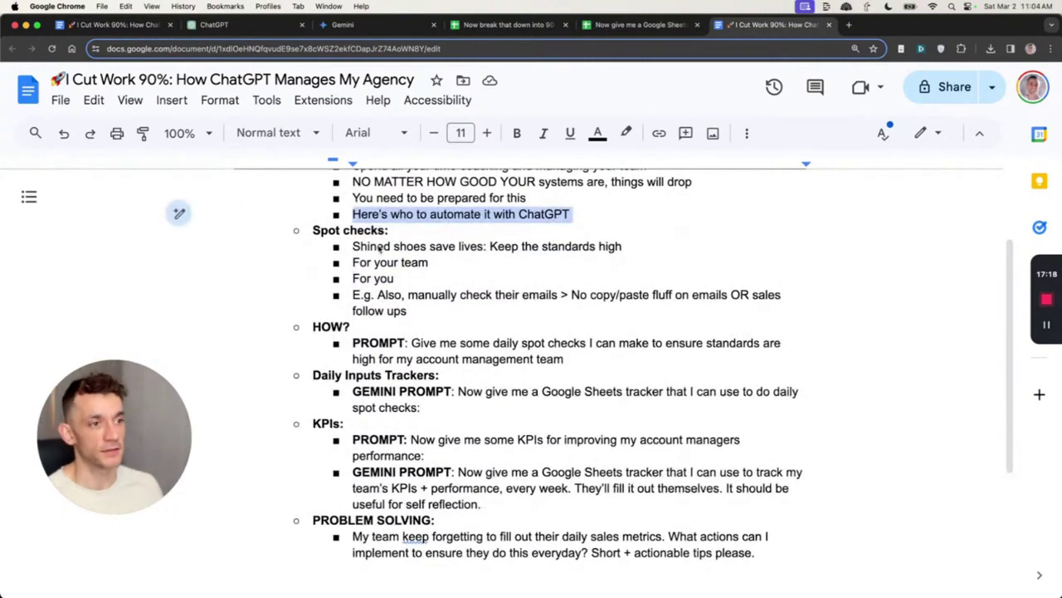
- Go over the notes' remaining sections, from Spot checks and KPIs to the PROBLEM SOLVING prompt
left_click_drag(313, 229, 440, 312)
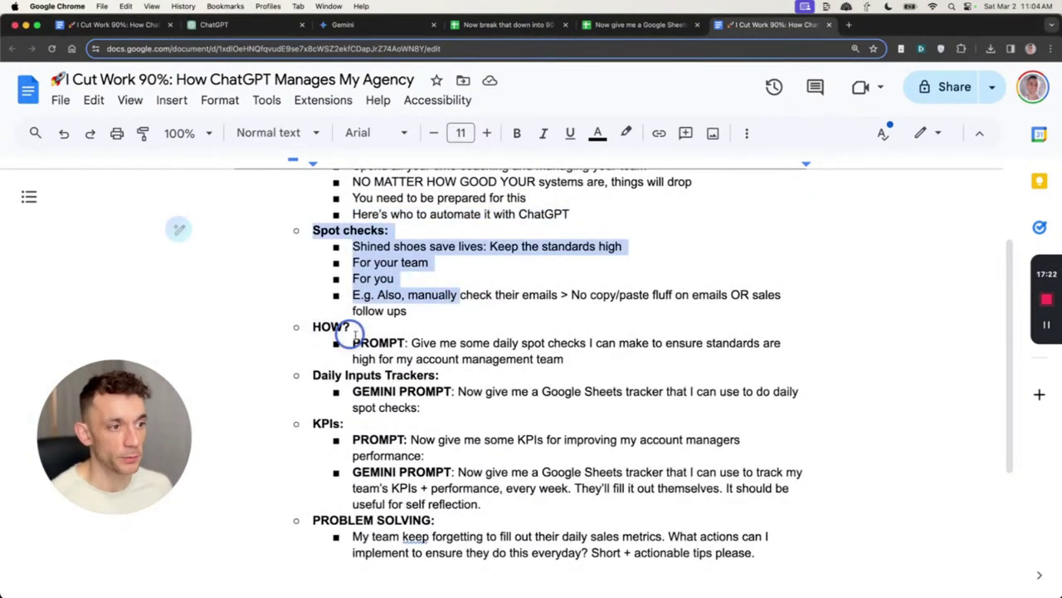
left_click(503, 455)
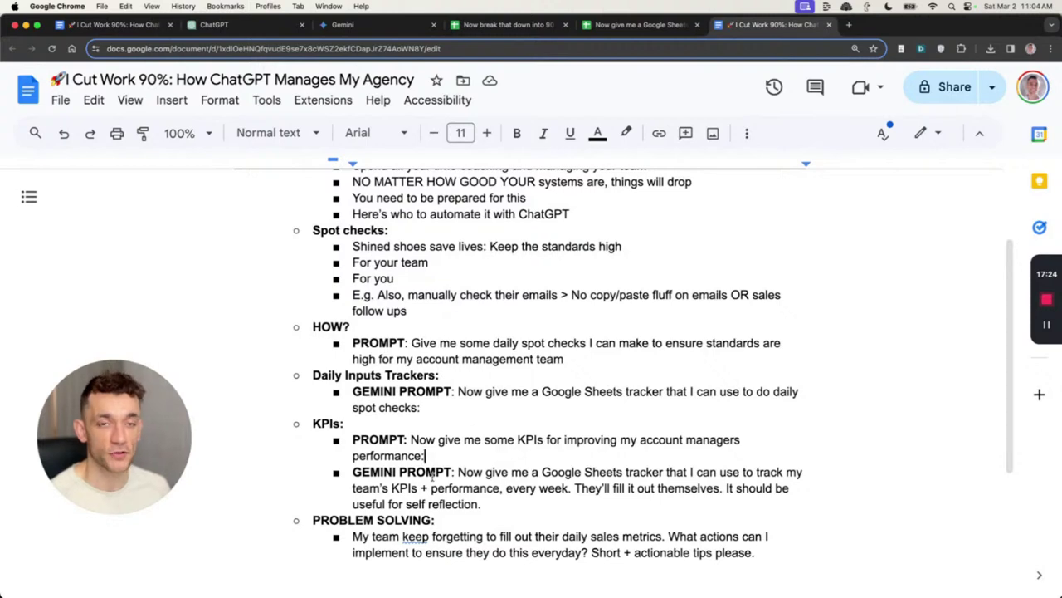
left_click(312, 520)
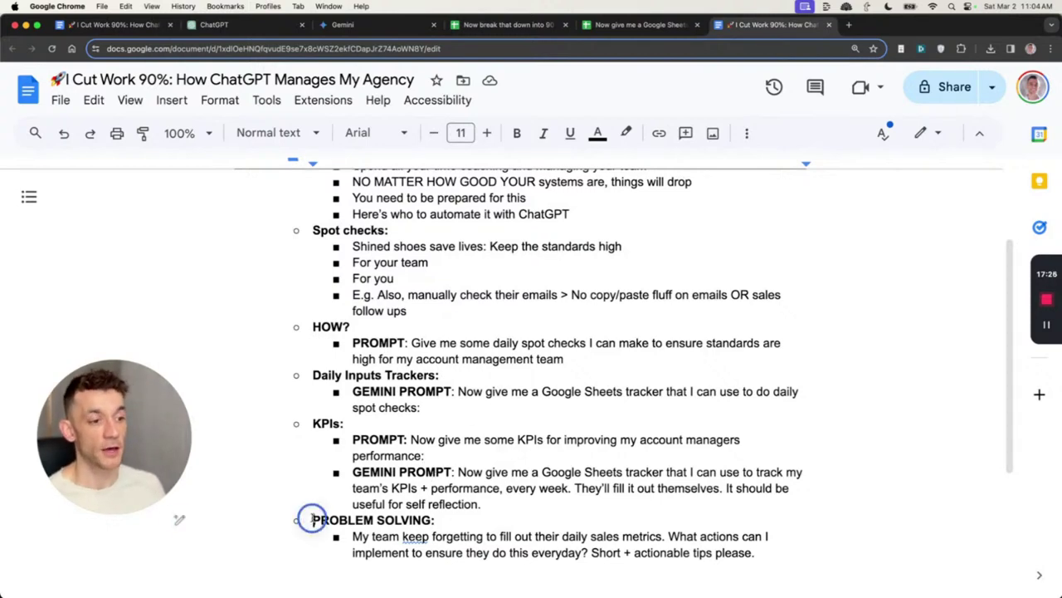
left_click_drag(312, 519, 830, 573)
scroll(726, 478, "up", 3)
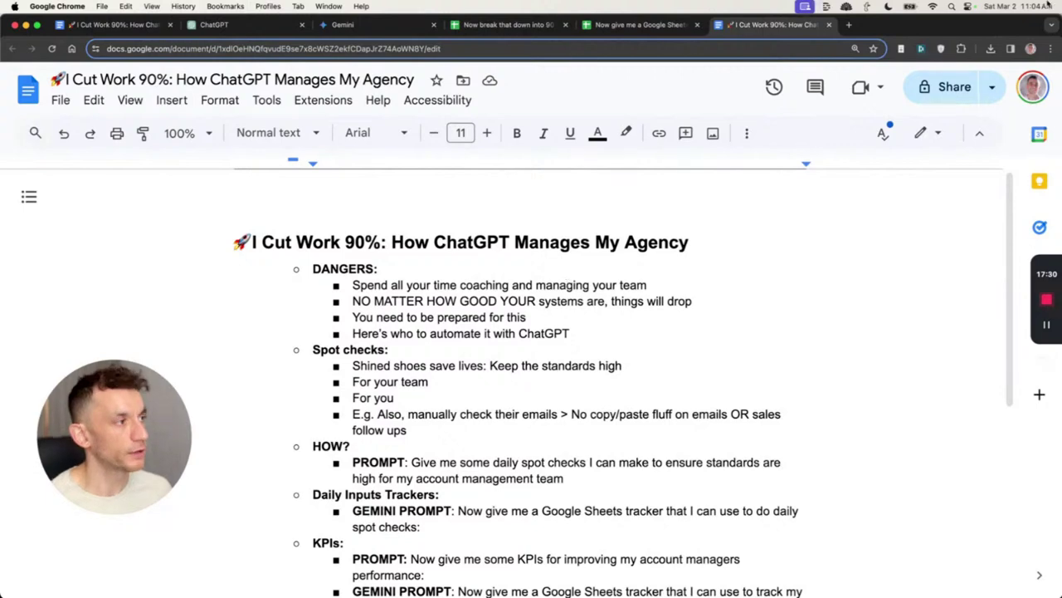
- Share the notes document with anyone who has the link and copy its link
left_click(946, 86)
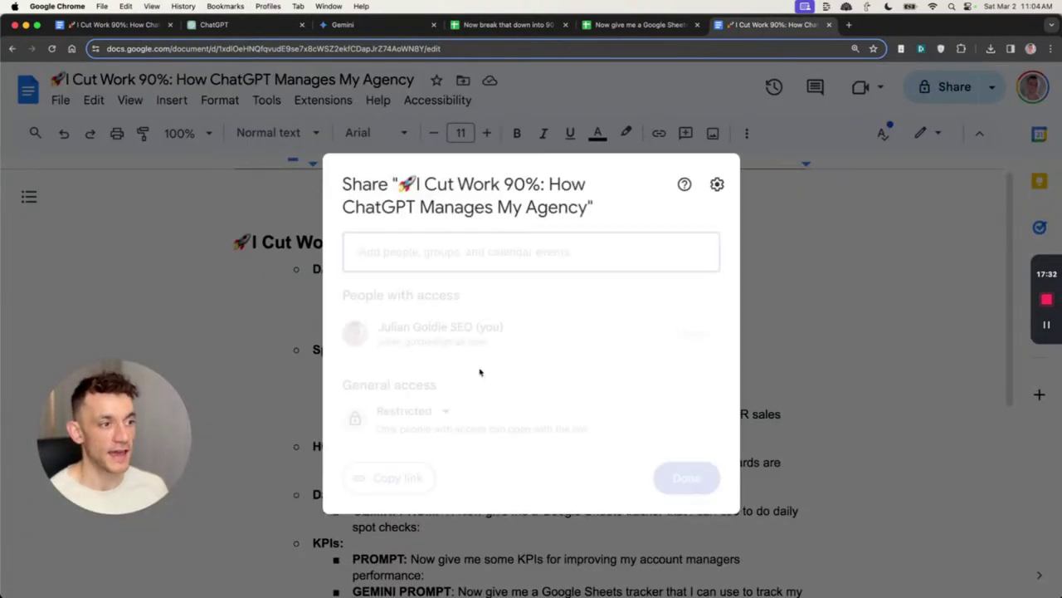
left_click(410, 425)
left_click(444, 486)
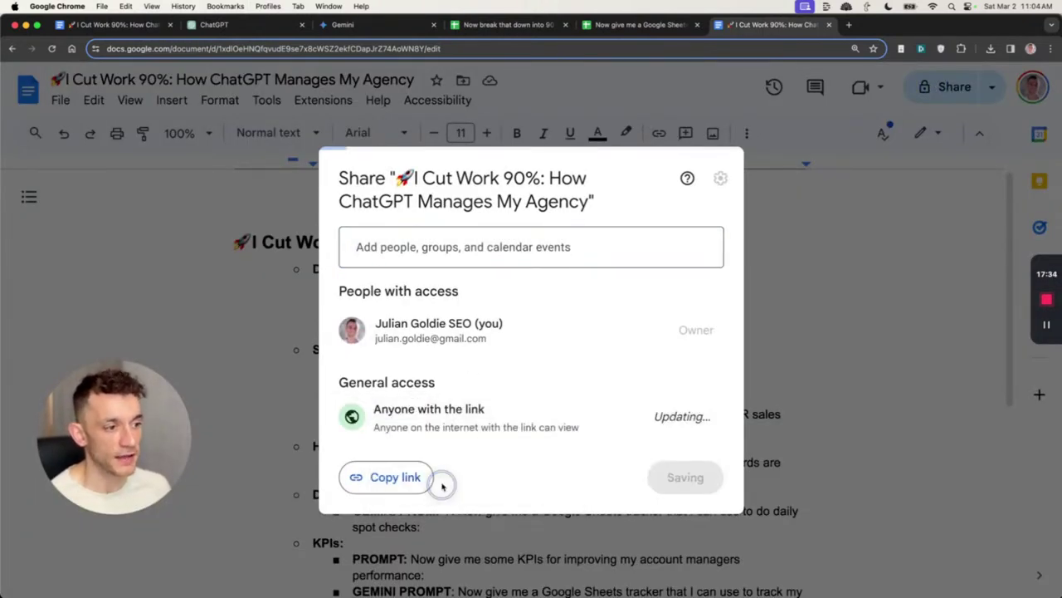
left_click(398, 477)
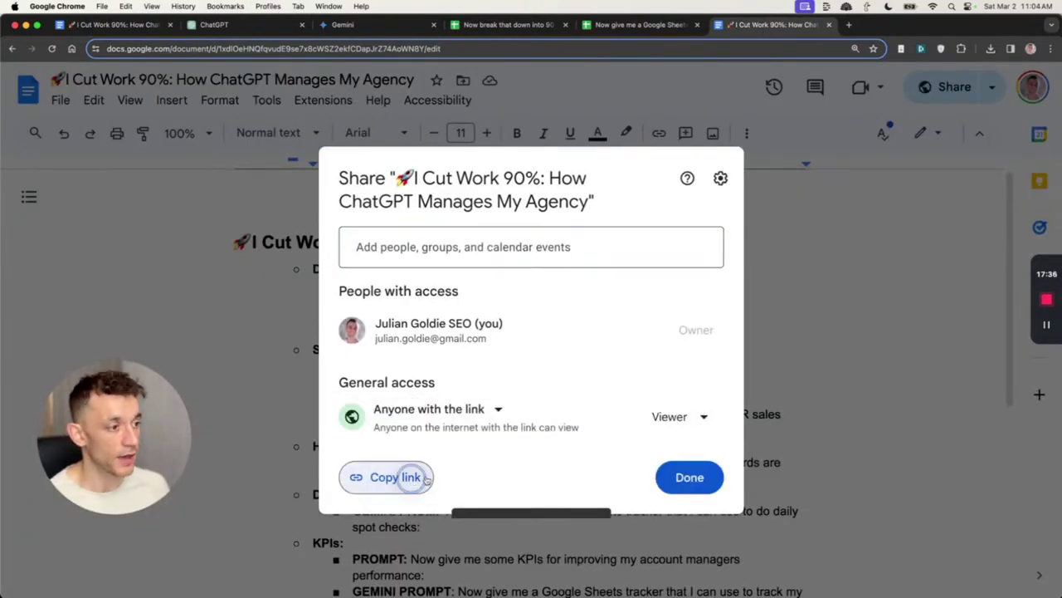
left_click(707, 470)
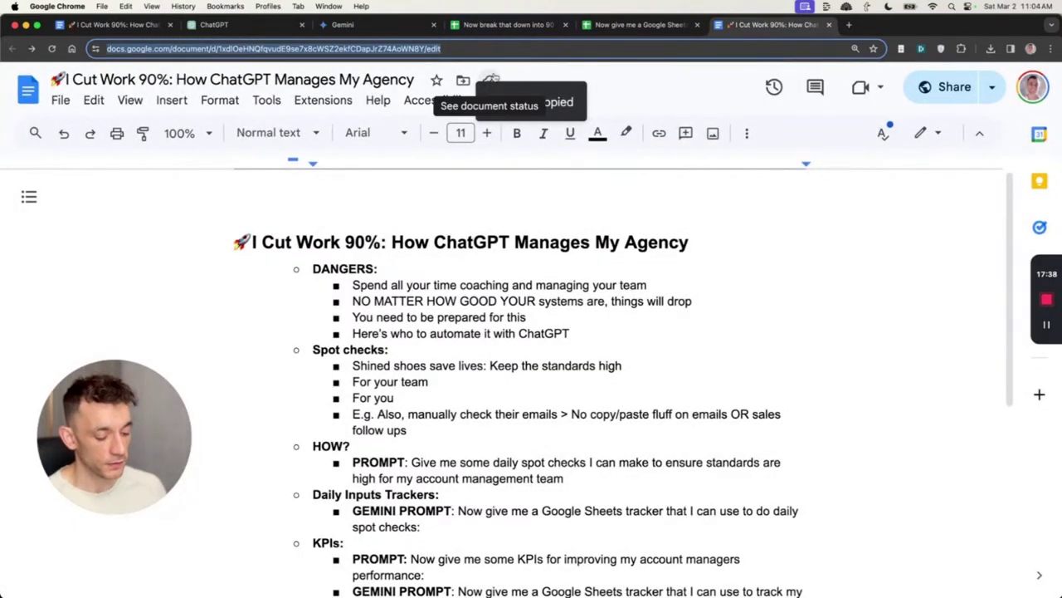
- Open the bookmarked Membership page in a new browser tab
key("super+t")
left_click(22, 69)
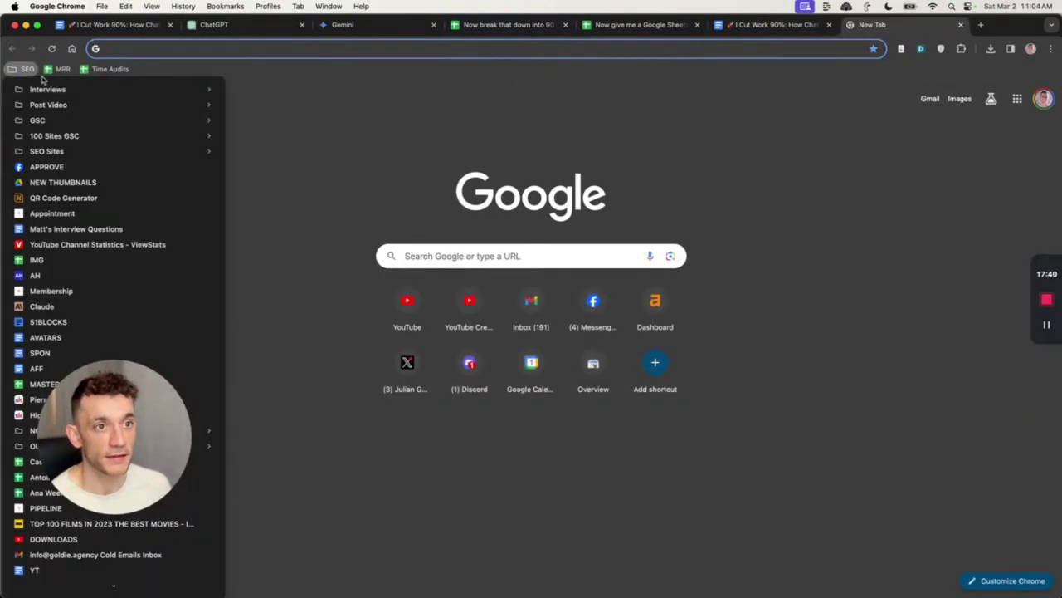
left_click(51, 290)
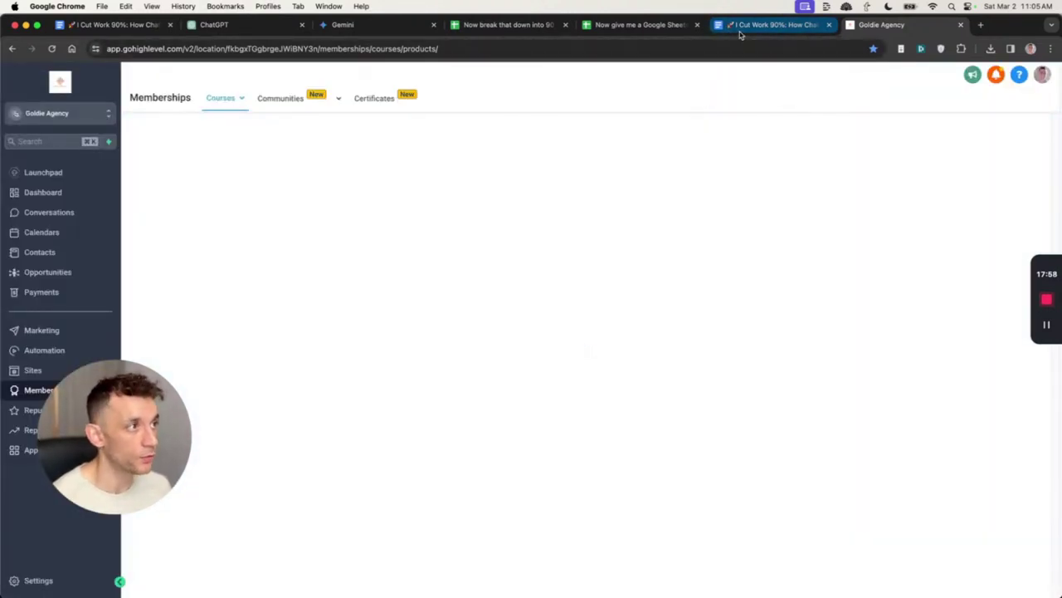
- Copy the notes document's web address and return to the Goldie Agency memberships page
left_click(738, 25)
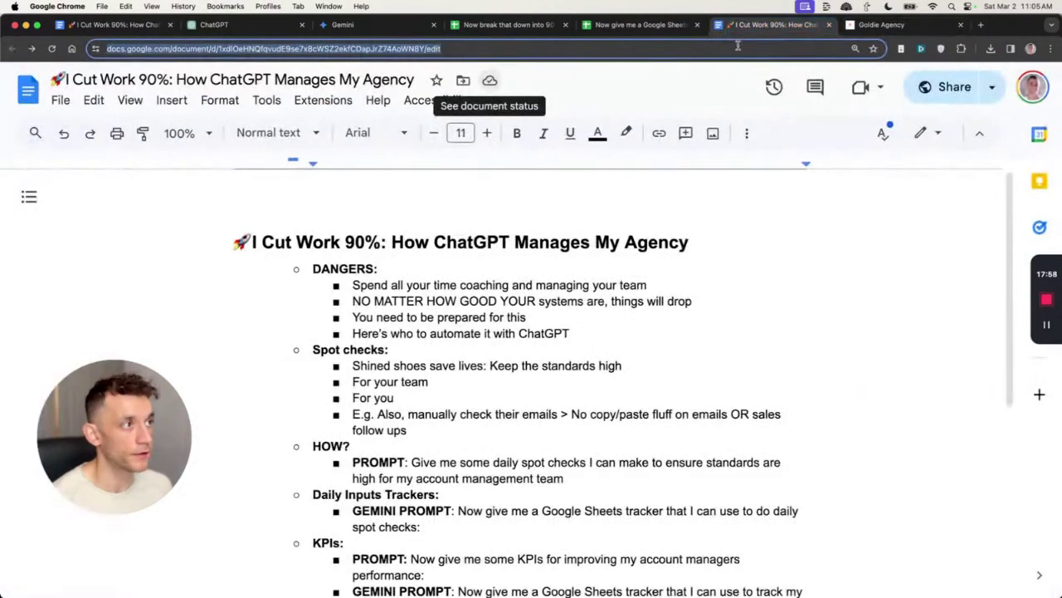
left_click(738, 47)
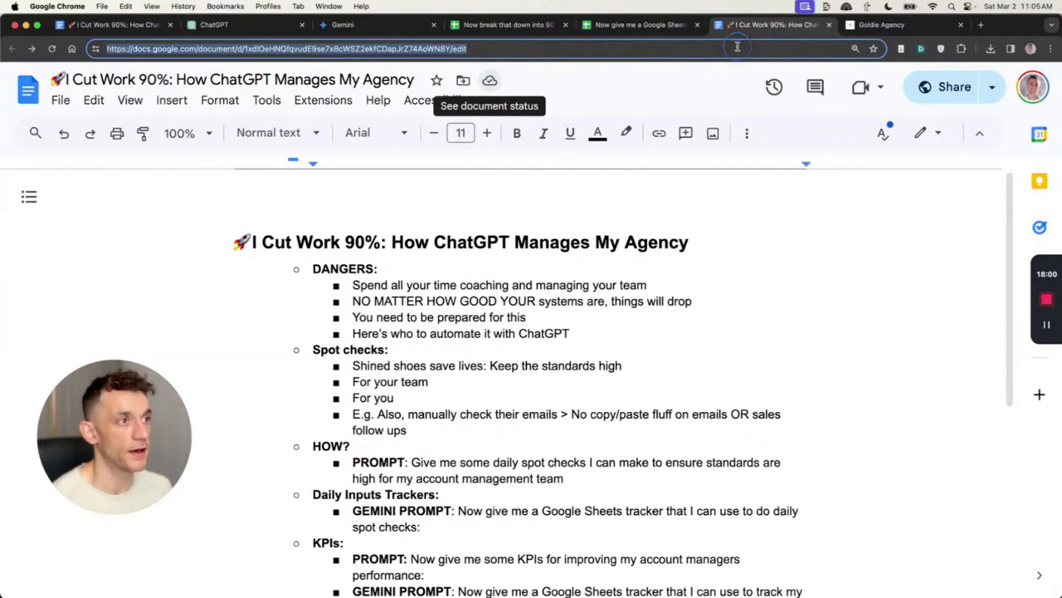
left_click(882, 25)
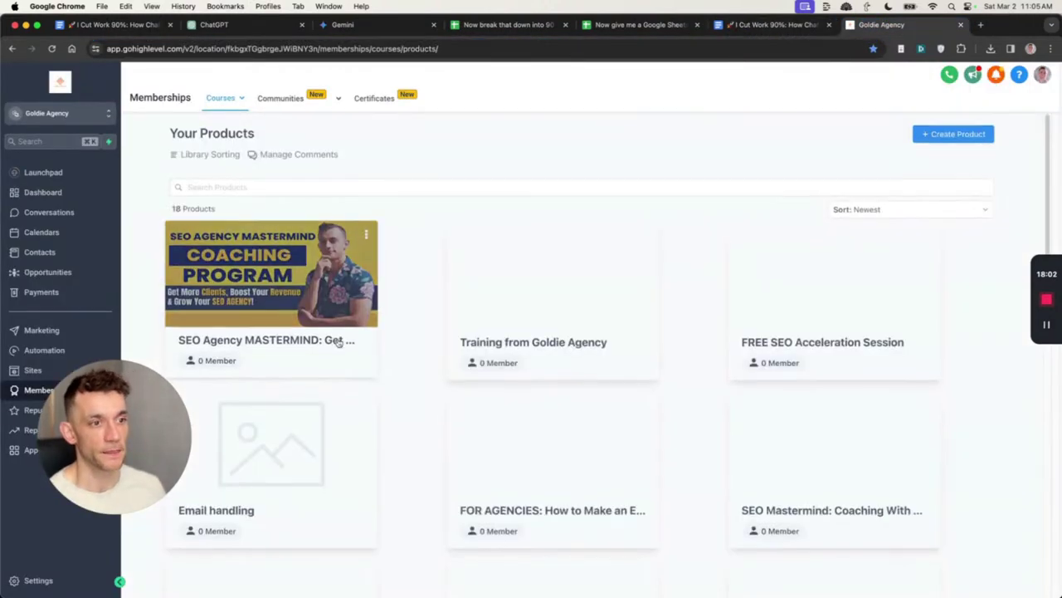
- Open the product "FOR AGENCIES: How to Make an Extra $40,000 per month by Whitelabelling SEO Link Building"
scroll(338, 343, "down", 5)
scroll(501, 339, "up", 3)
left_click(501, 339)
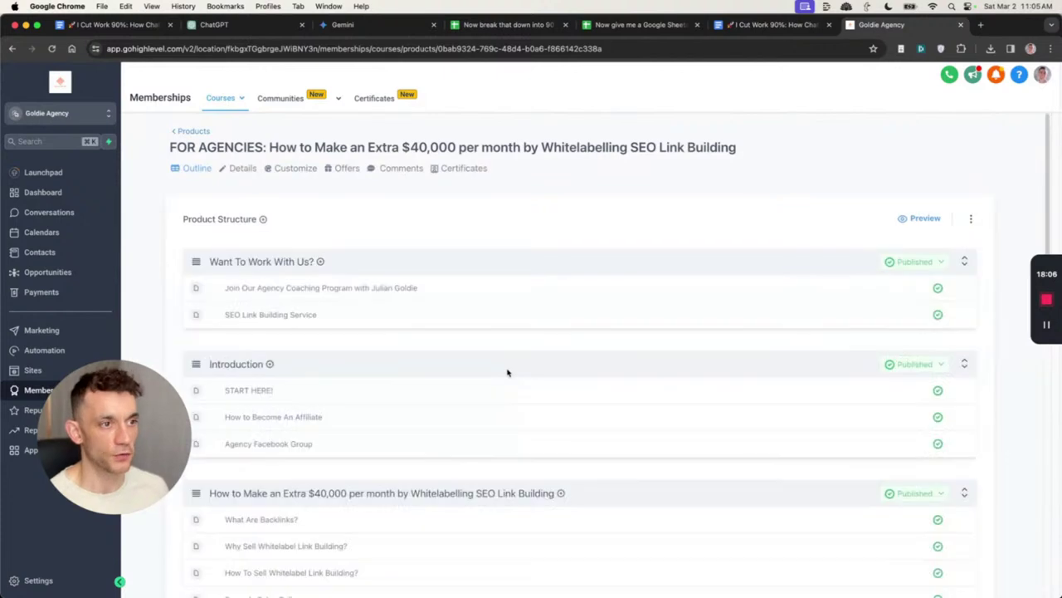
- Add a lesson titled "ChatGPT is the boss" to the course's Gemini Ultra category
scroll(420, 363, "down", 3)
scroll(455, 380, "up", 10)
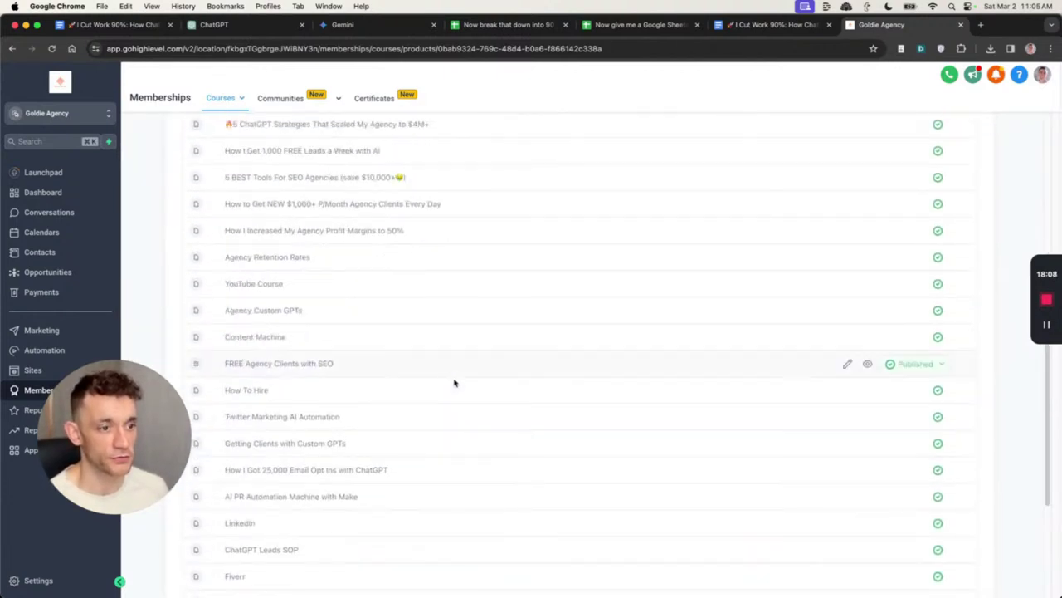
scroll(535, 299, "down", 10)
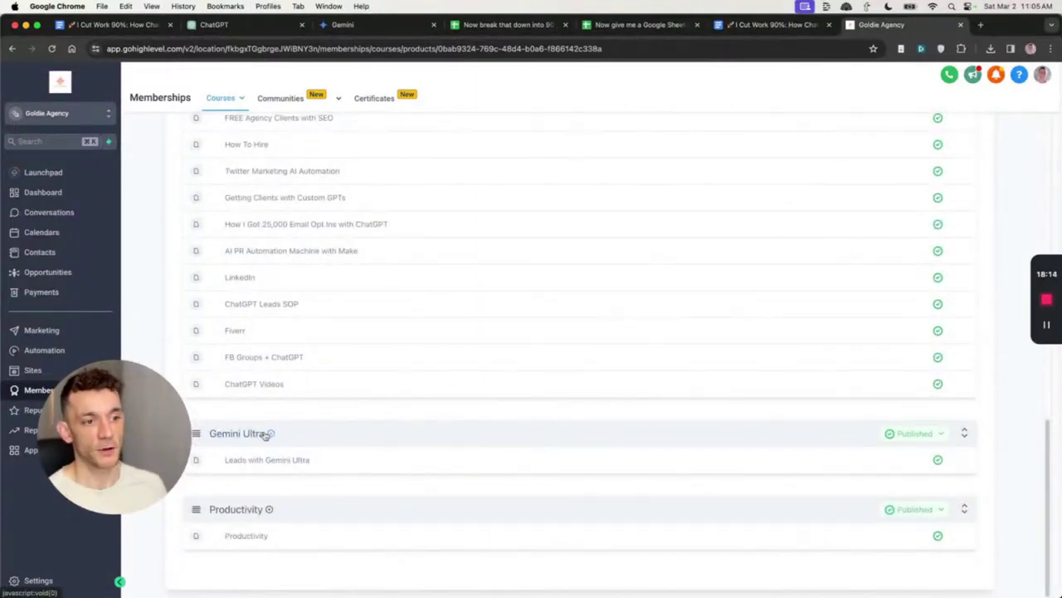
left_click(271, 432)
left_click(269, 449)
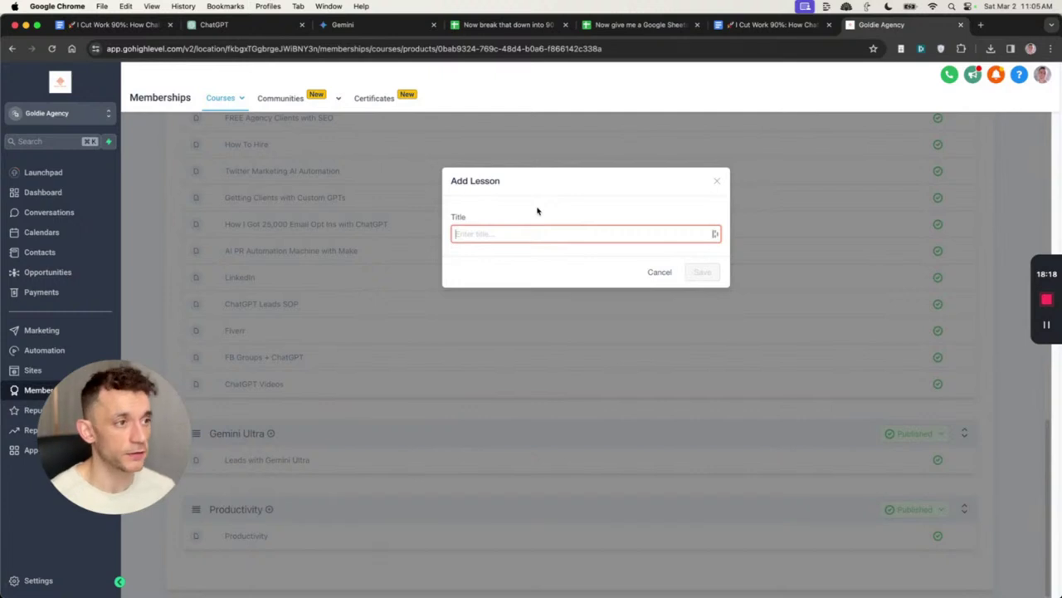
type("ChatGPT is the boss")
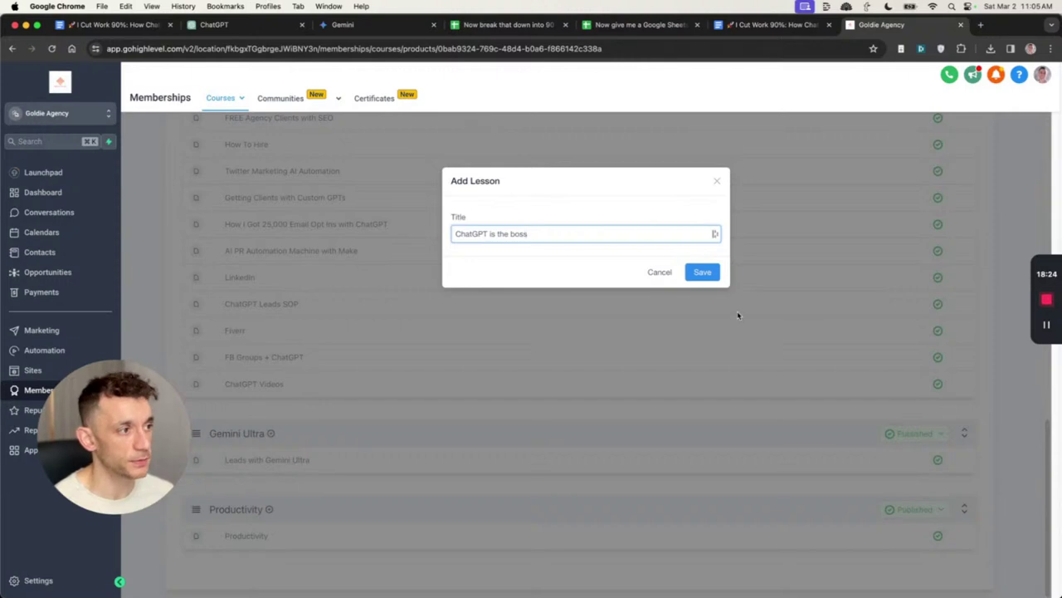
left_click(705, 274)
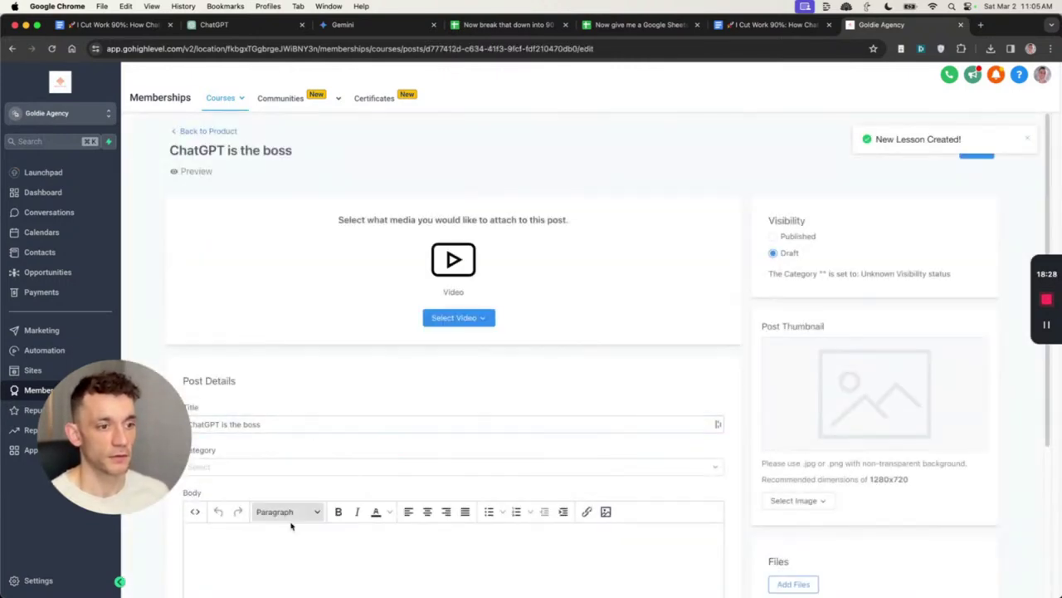
- Enter "VIDE NOTES:" in the lesson's body and paste the notes document's link on the line below
scroll(292, 522, "down", 5)
type("VIDENO")
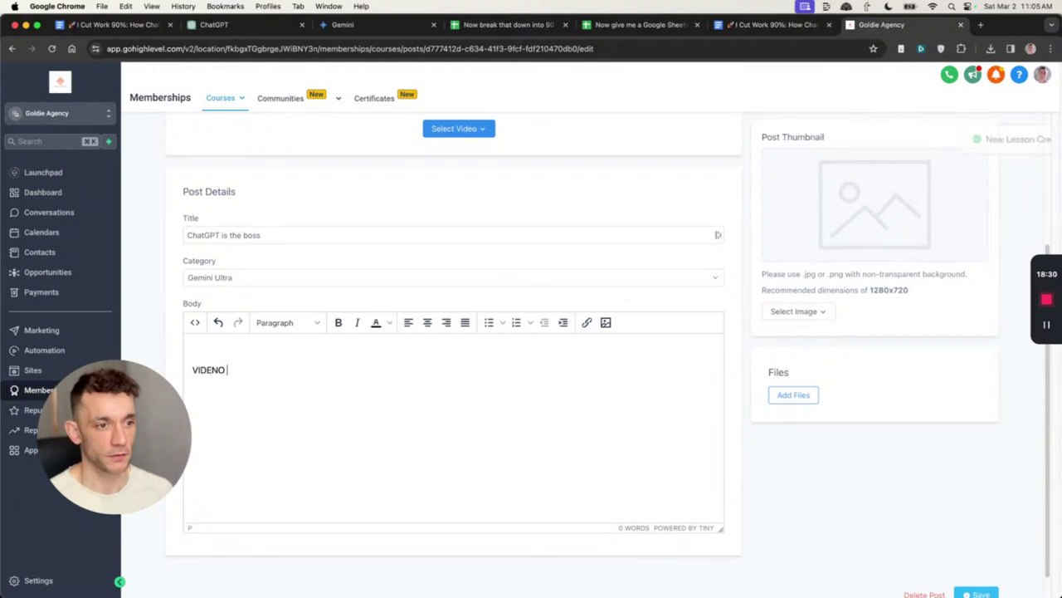
key("BackSpace")
key("BackSpace")
type("NOTES:")
key("Return")
key("super+v")
key("space")
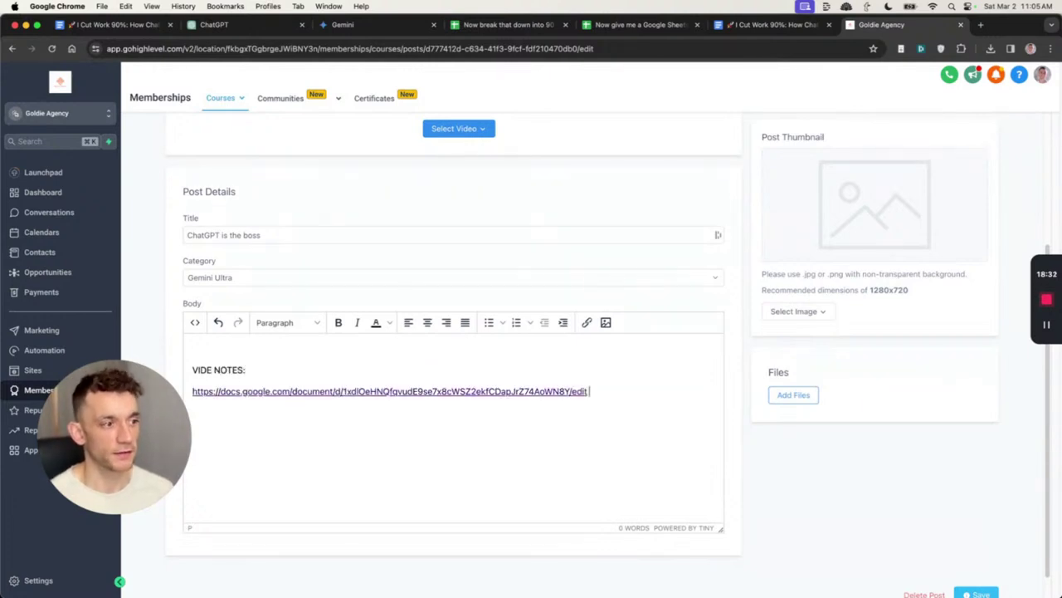
- Set the lesson's visibility to Published and save it, and bookmark its editing page in the Bookmarks Bar
scroll(854, 178, "up", 3)
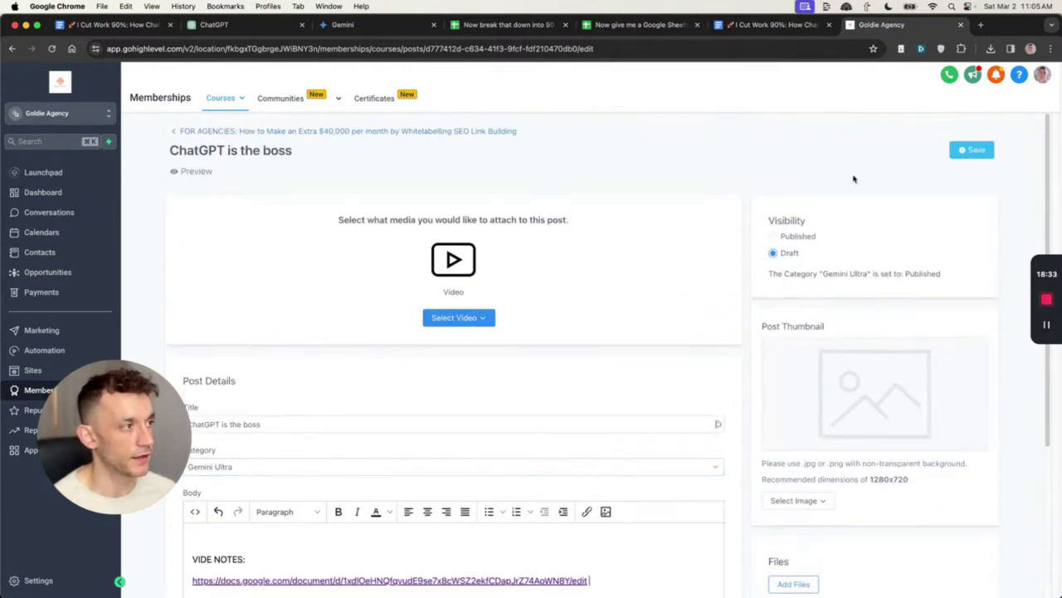
left_click(790, 237)
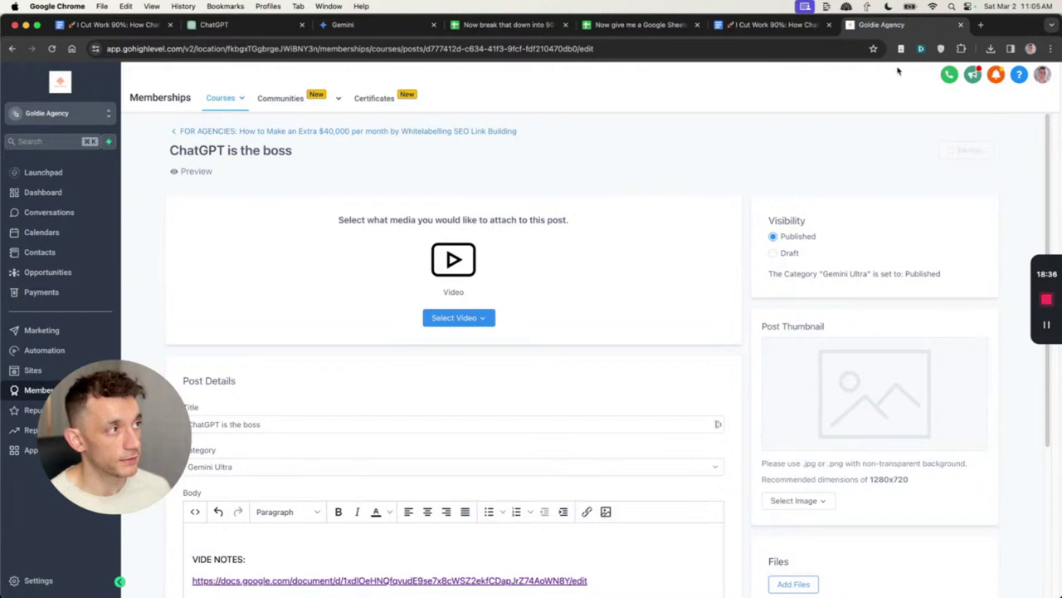
key("super+d")
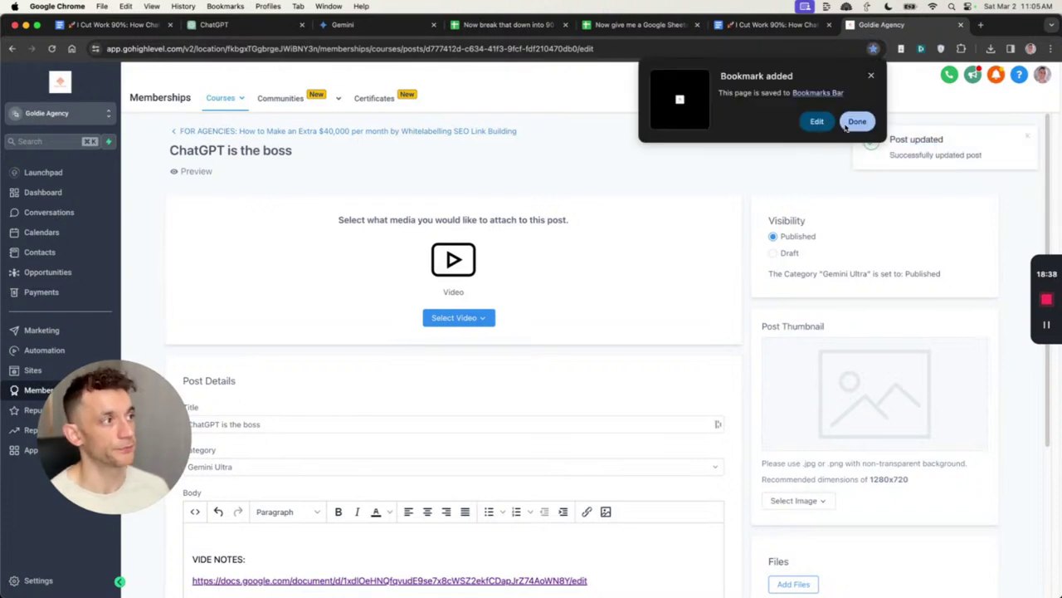
left_click(855, 122)
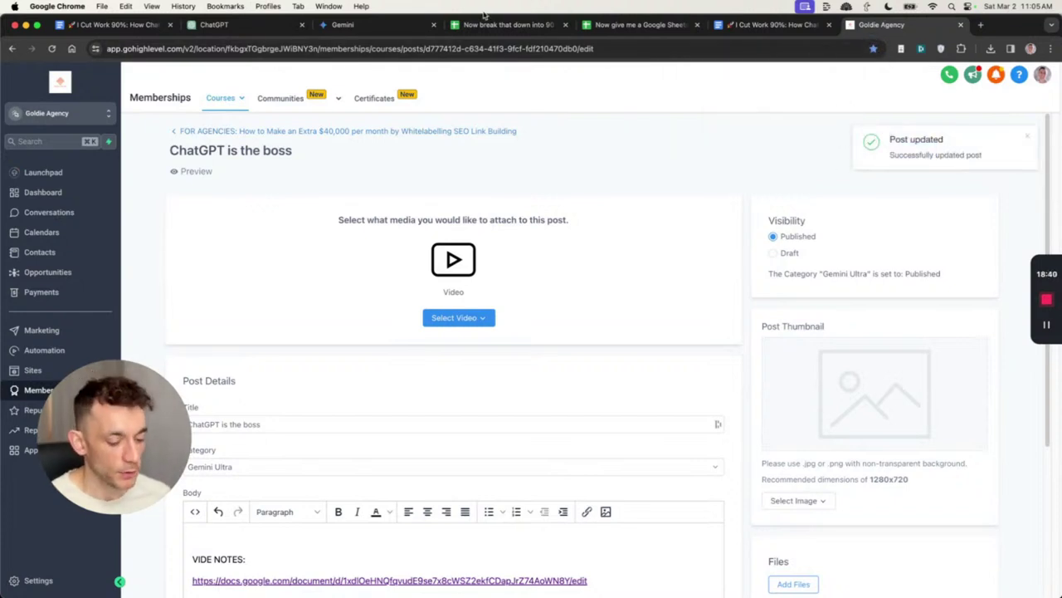
- Open the Goldie Agency client portal's backlink order page in place of the lesson page
key("super+l")
type("spp ord")
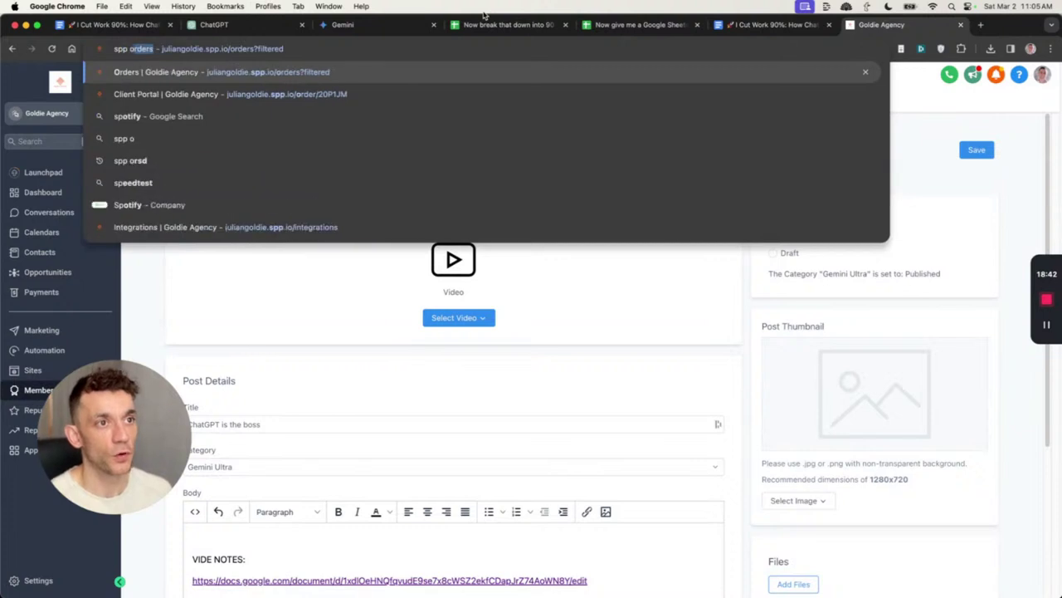
type("er")
key("Down")
key("Return")
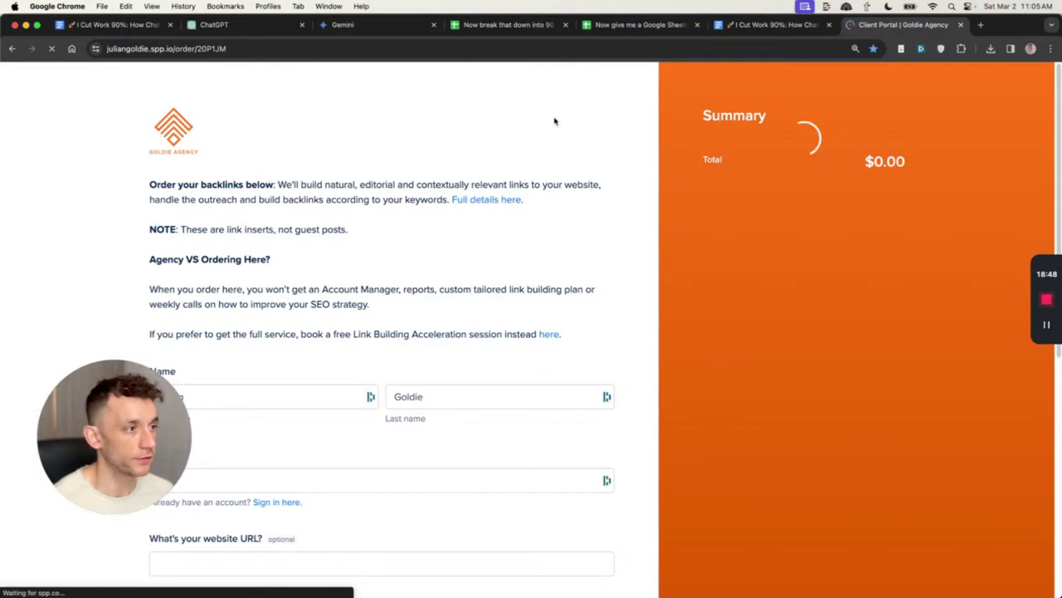
- Choose the DR 30-69 backlinks option for the Link Building plan in the order form
scroll(331, 289, "down", 5)
left_click(283, 249)
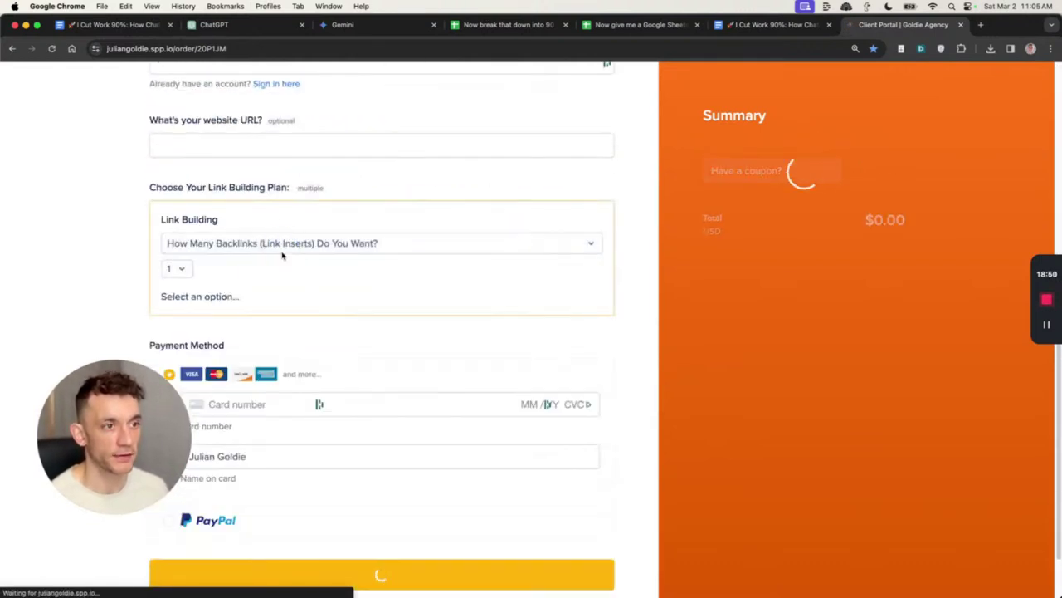
left_click(282, 246)
left_click(274, 308)
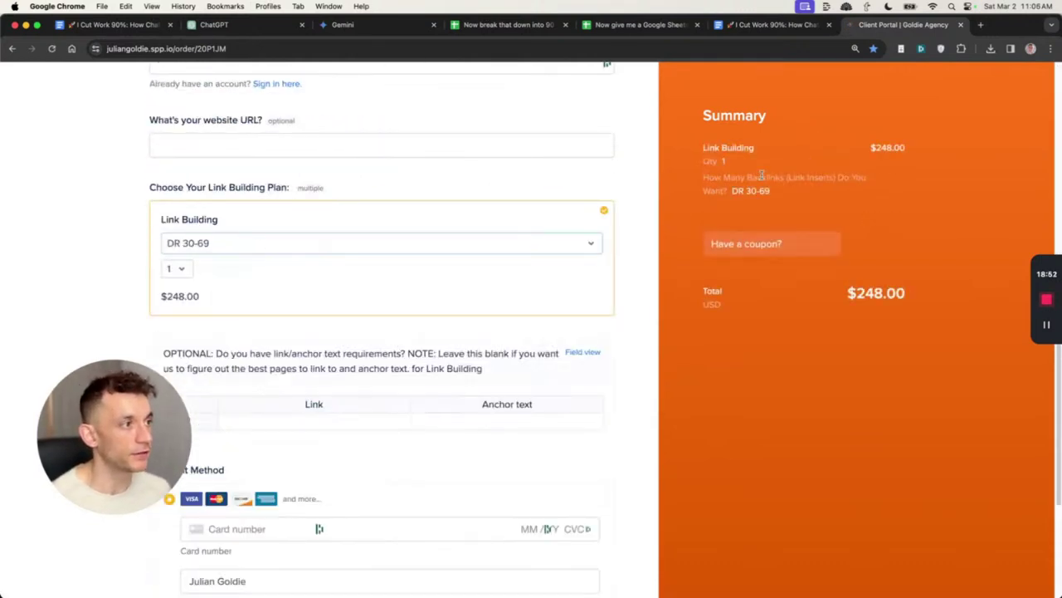
- Apply the coupon WHITELABEL to the link building order
left_click(754, 249)
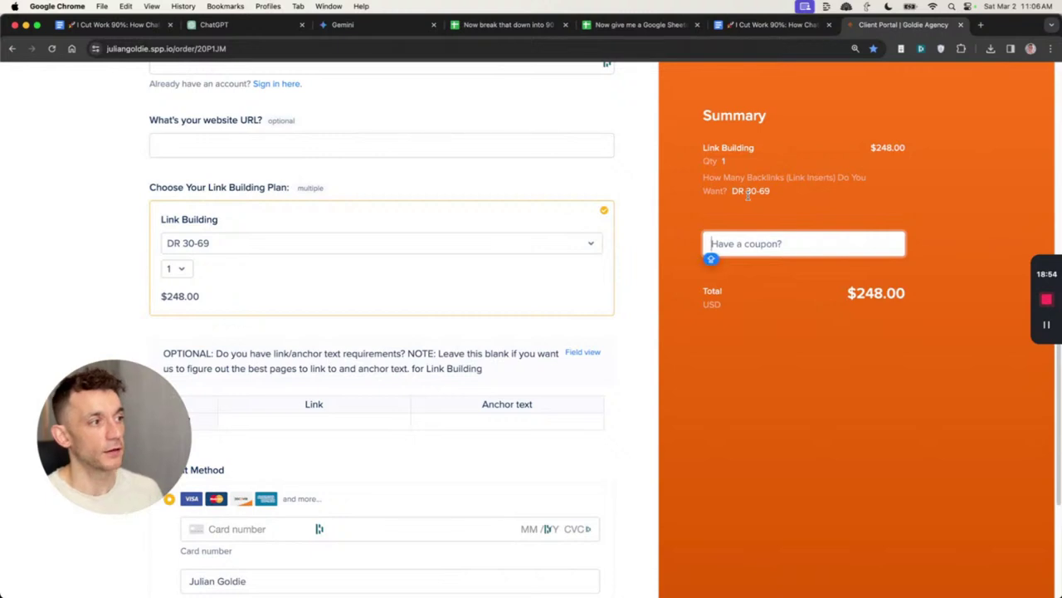
type("WHITELABEL")
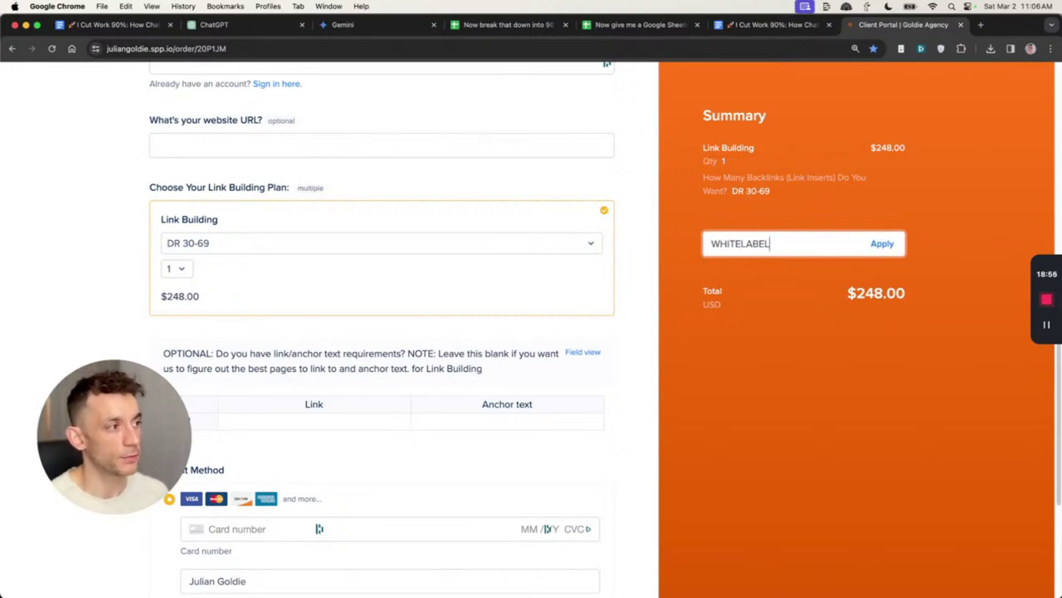
left_click(882, 243)
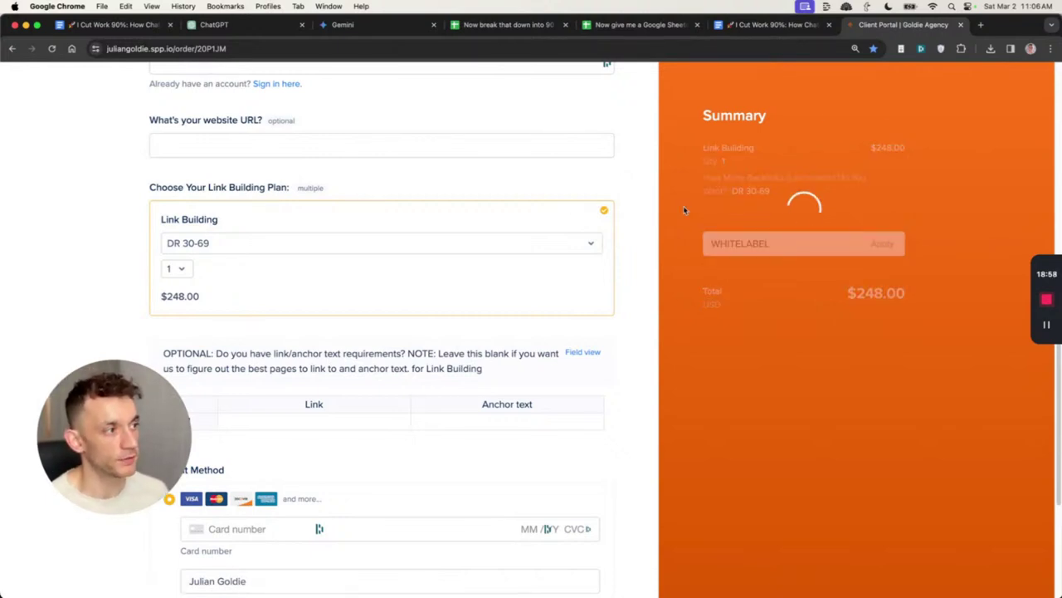
- Review the order form and check the coupon, discount and total in the order summary
scroll(519, 581, "up", 10)
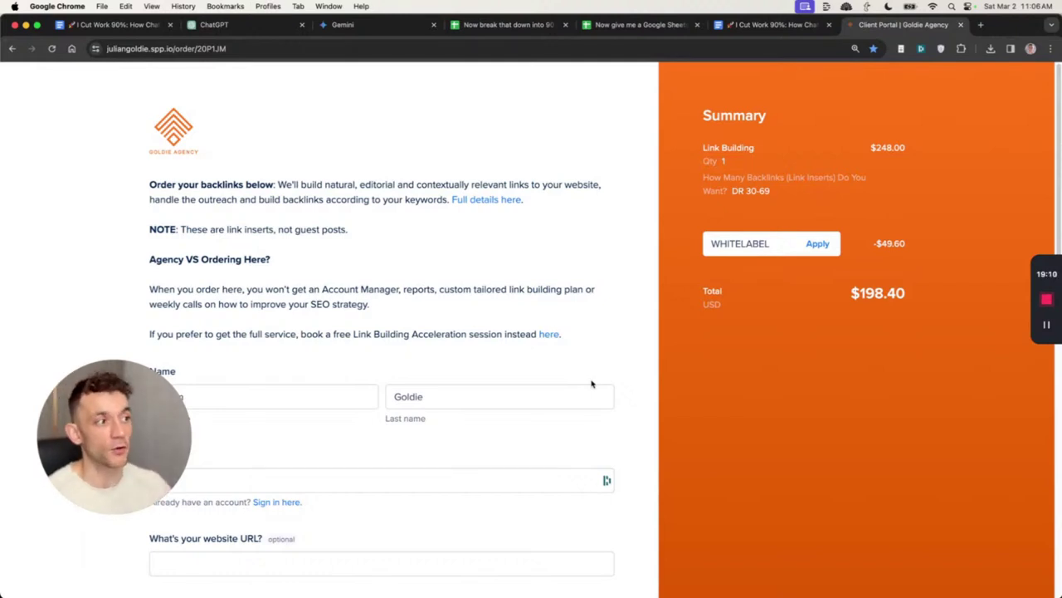
scroll(648, 405, "down", 4)
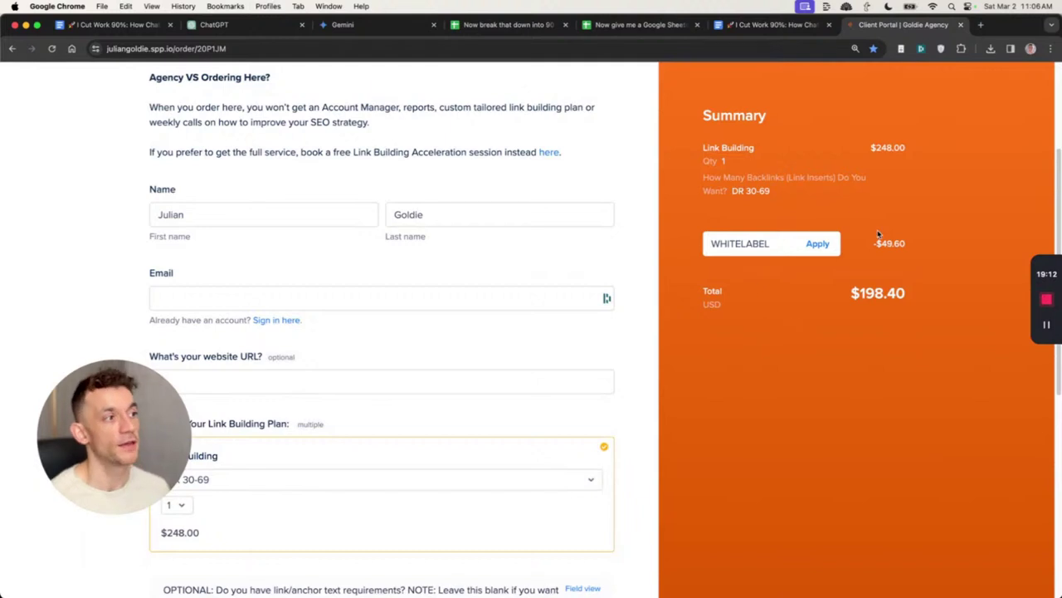
scroll(303, 420, "down", 4)
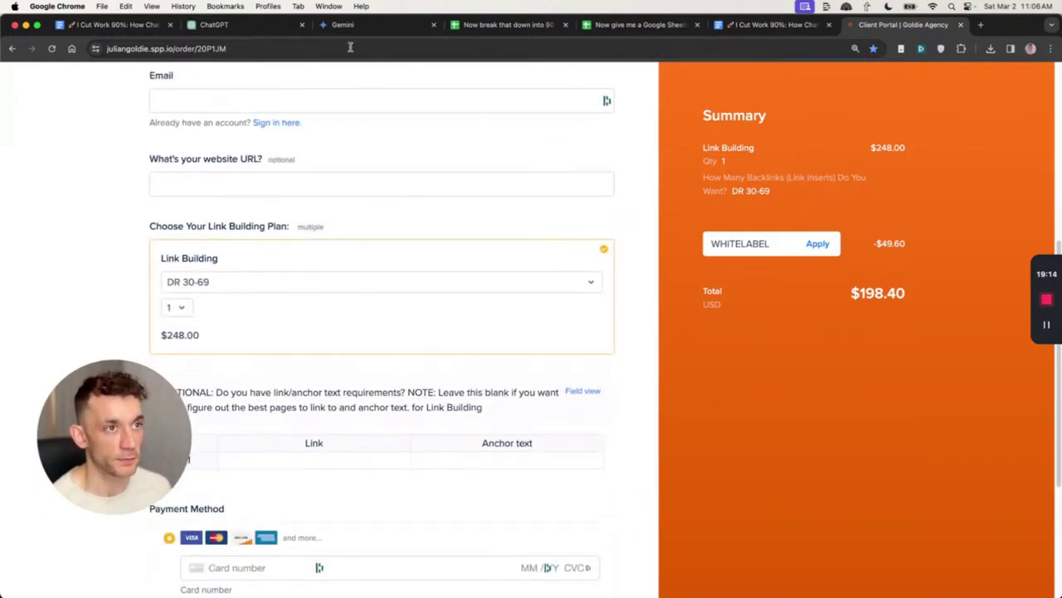
double_click(730, 244)
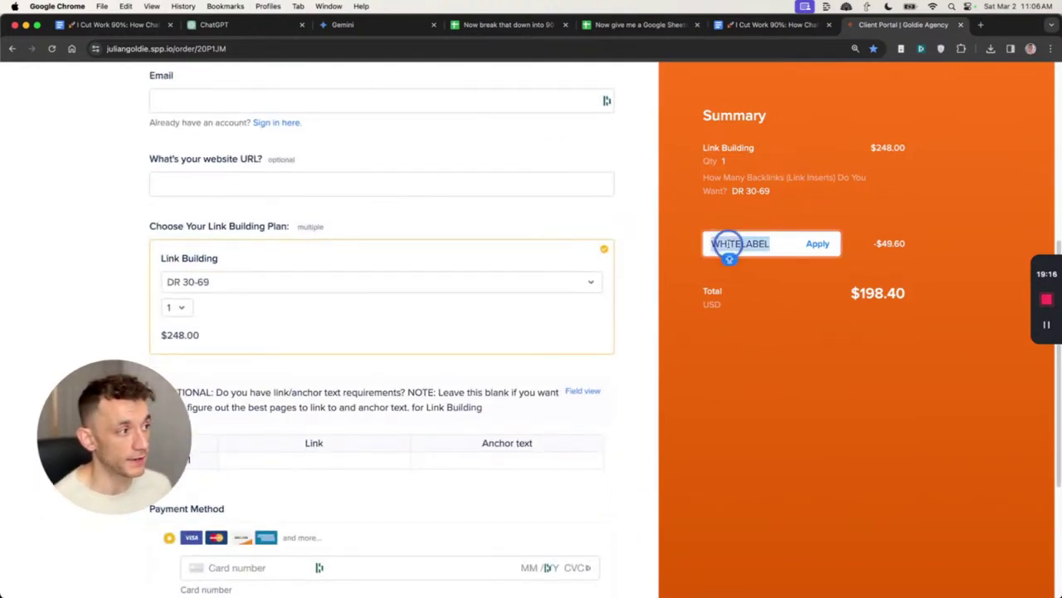
left_click_drag(917, 295, 787, 300)
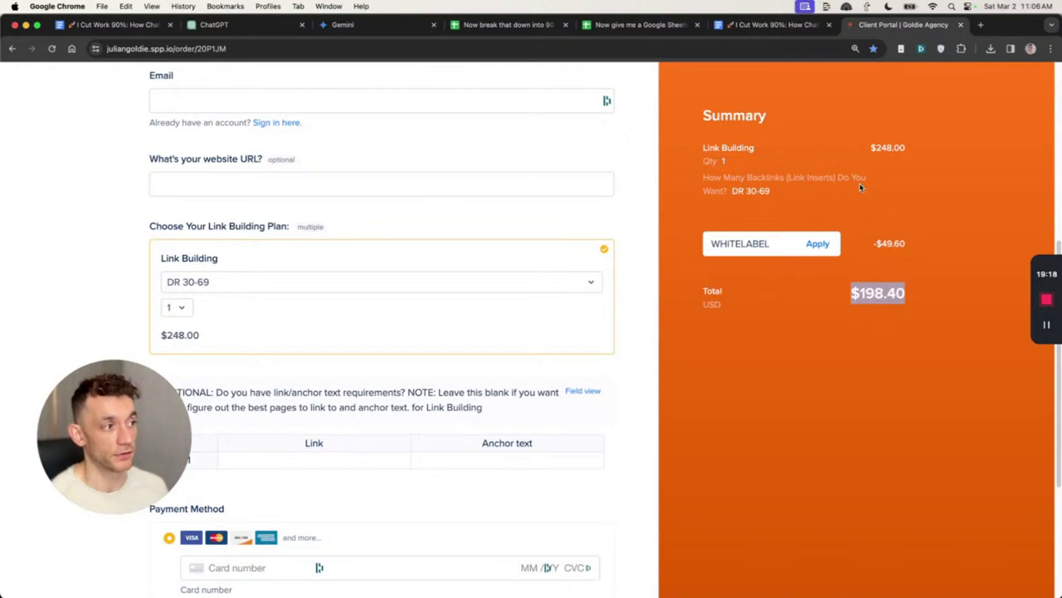
- Open the agency mastermind page at go.juliangoldie.com/agencymastermind in a new tab
key("super+t")
type("a")
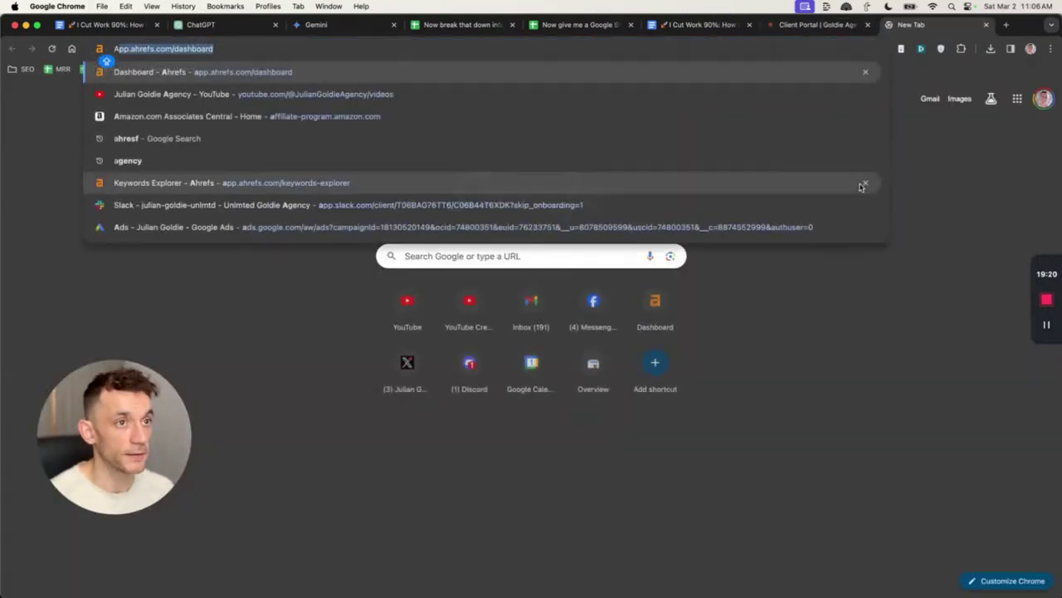
key("BackSpace")
type("go.juliangoldie.com/strategy-session")
key("alt+shift+Left")
key("alt+shift+Left")
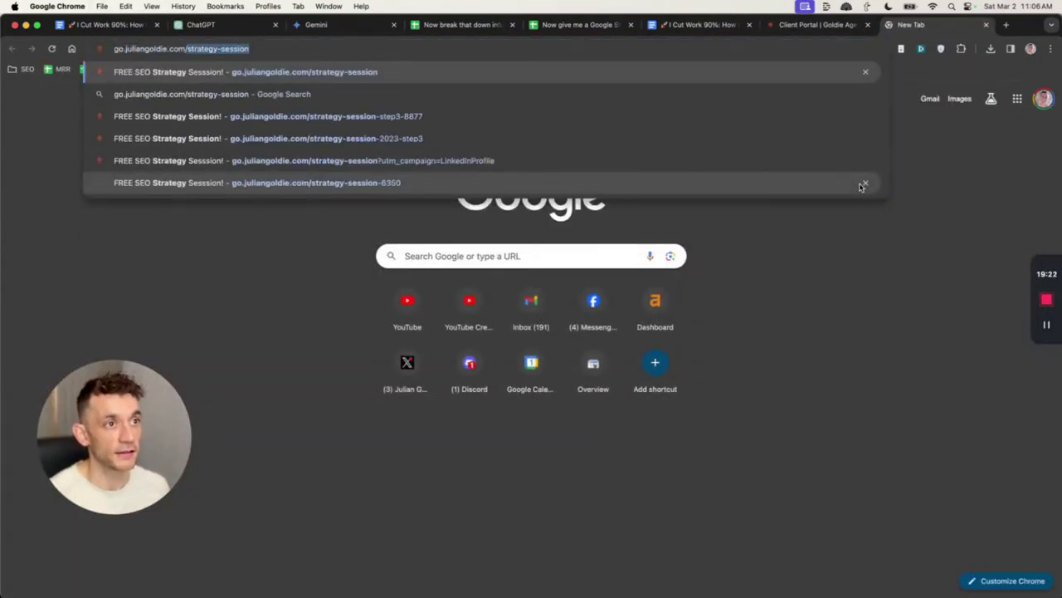
type("agency")
key("Return")
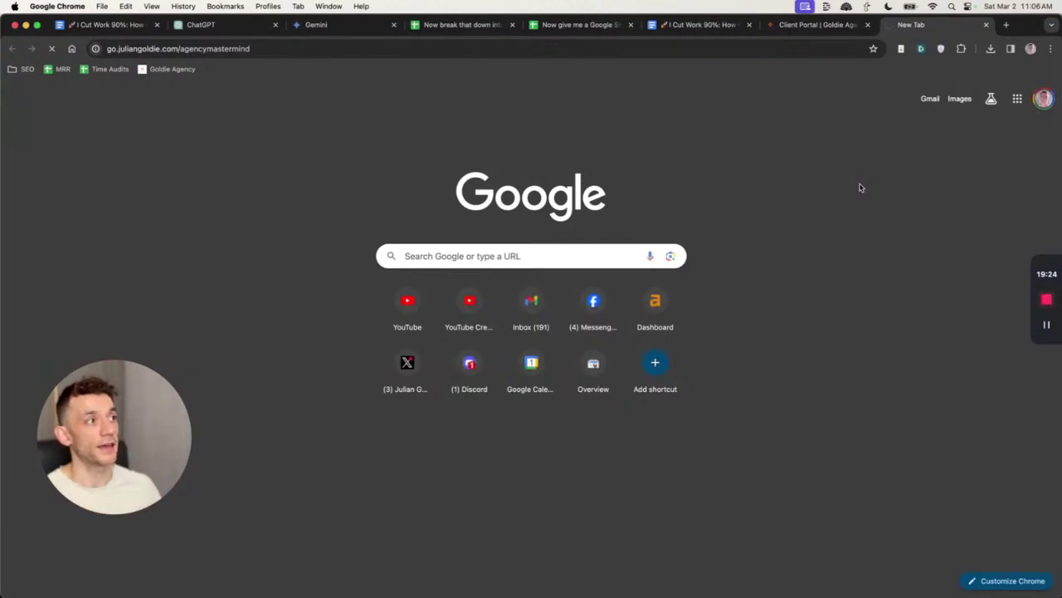